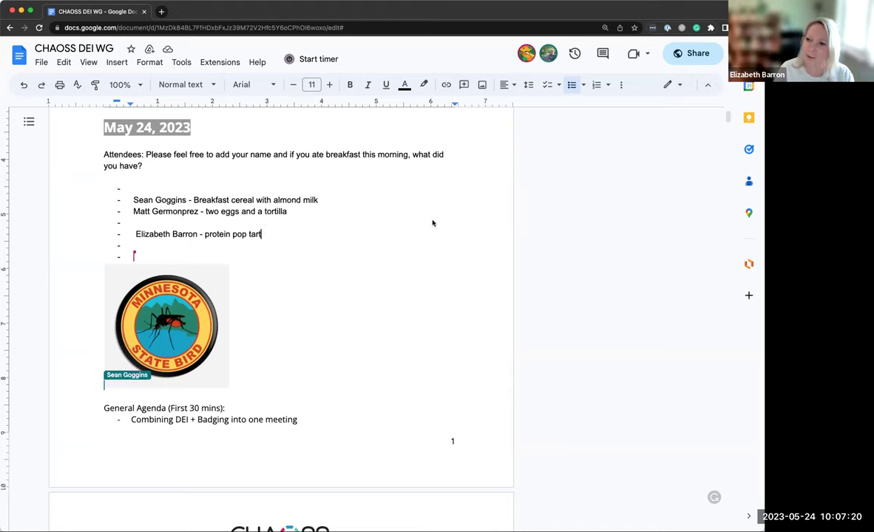
Review the May 24, 2023 meeting notes and highlight the agenda item about combining DEI and Badging into one meeting.
scroll(418, 267, "down", 1)
scroll(418, 267, "down", 1)
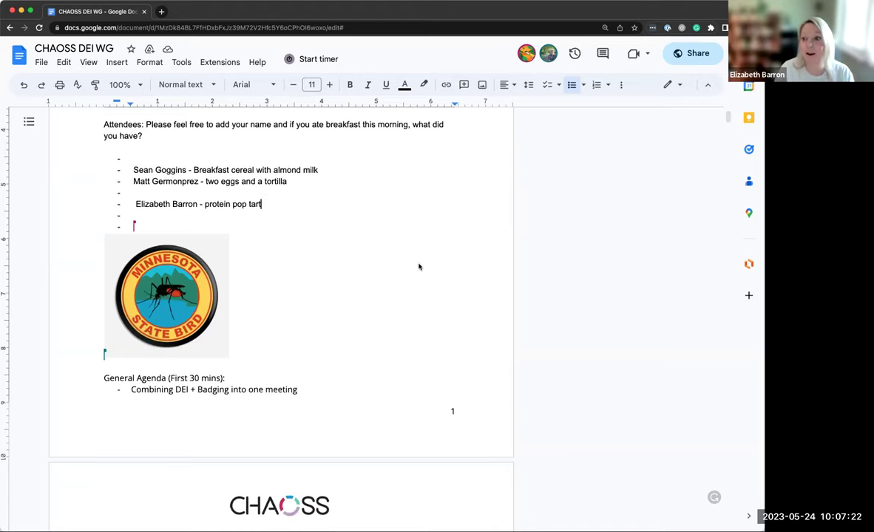
scroll(419, 267, "down", 1)
scroll(419, 267, "down", 1)
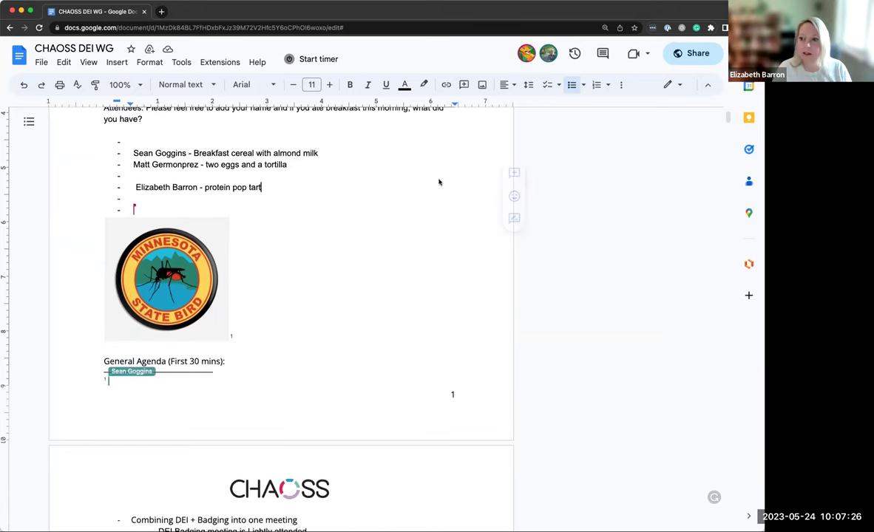
scroll(436, 178, "down", 5)
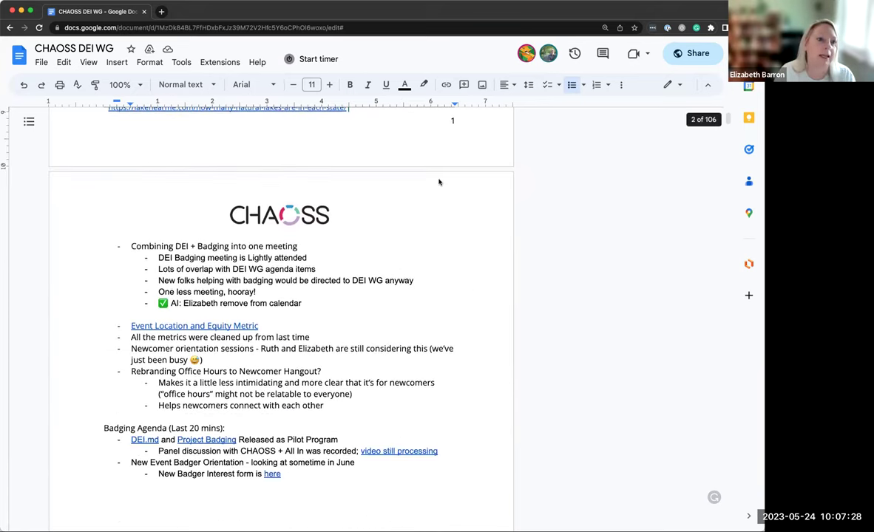
scroll(439, 182, "up", 5)
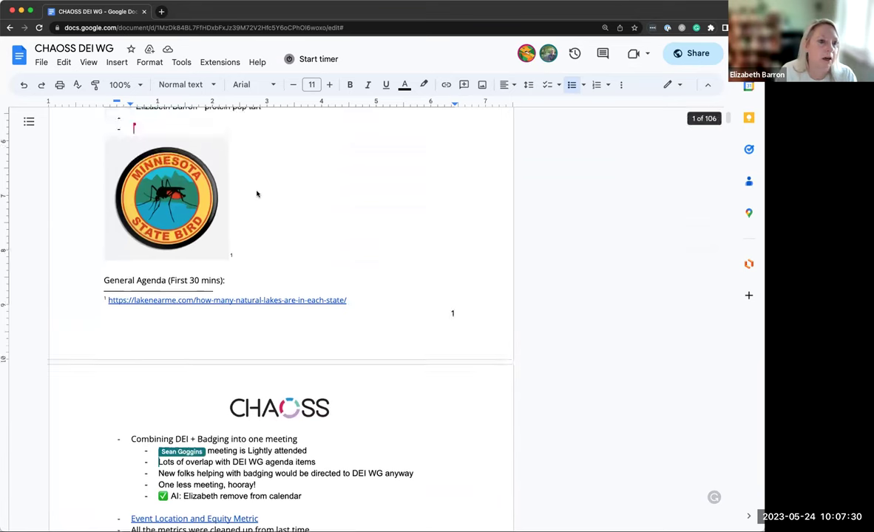
scroll(257, 194, "up", 1)
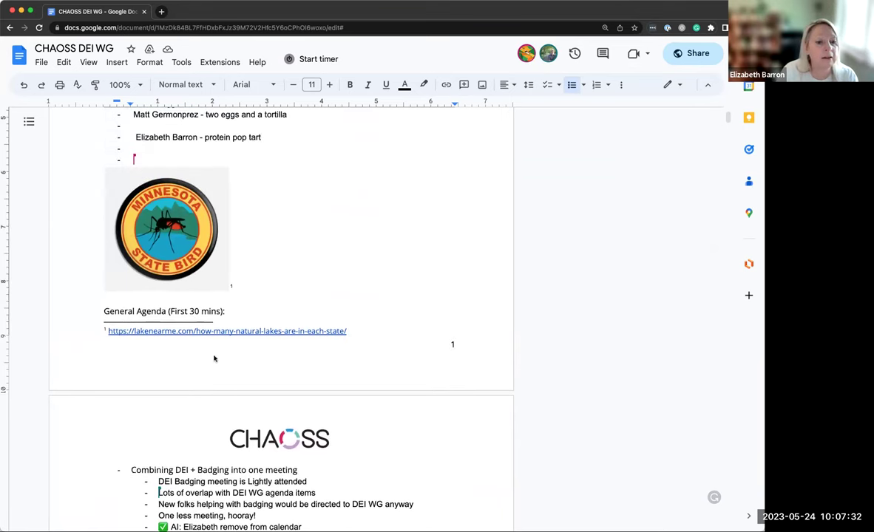
scroll(169, 409, "down", 2)
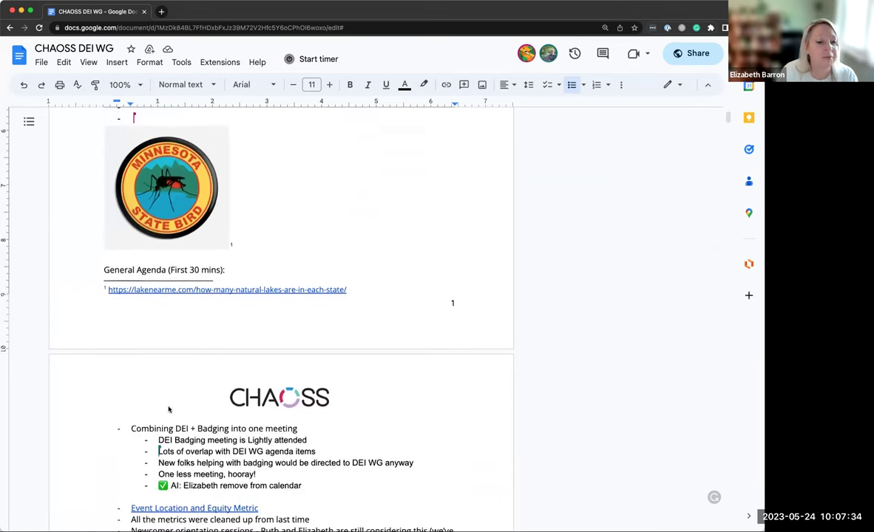
scroll(170, 409, "down", 2)
double_click(151, 374)
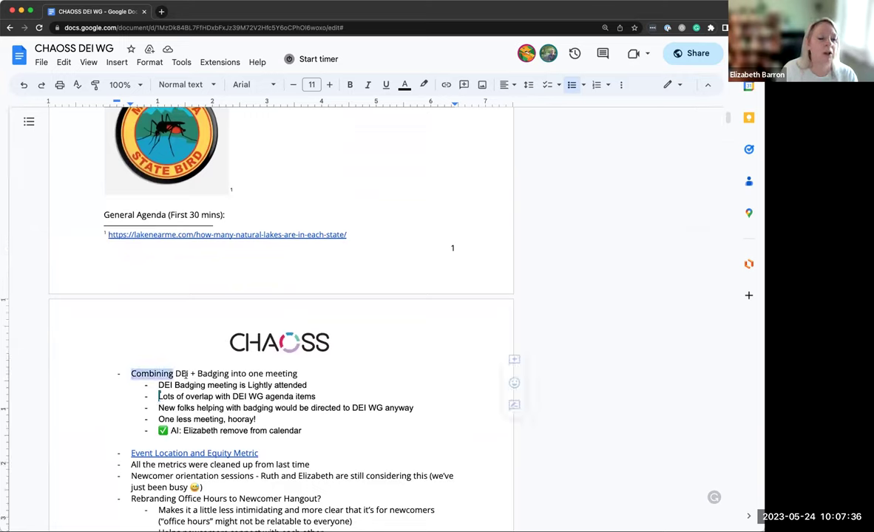
left_click_drag(186, 375, 366, 383)
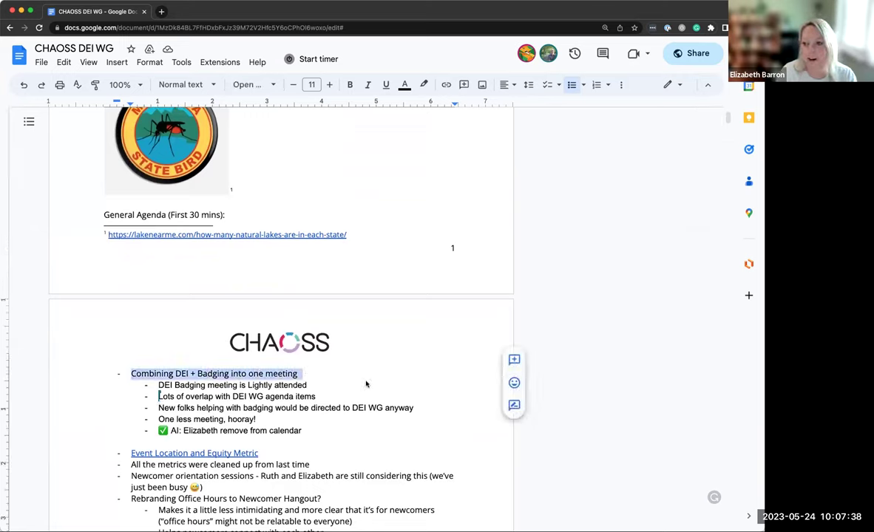
left_click(198, 374)
type("Event")
key("BackSpace")
key("BackSpace")
key("BackSpace")
key("BackSpace")
key("BackSpace")
key("BackSpace")
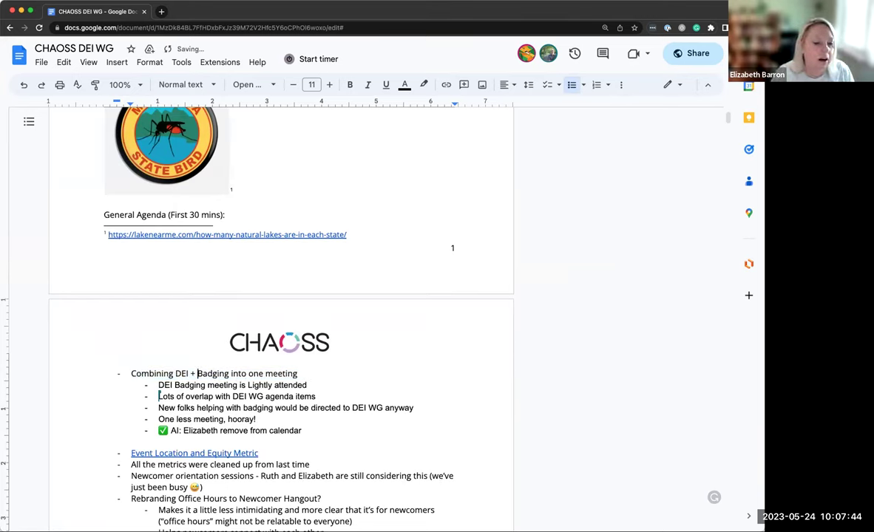
Highlight the first four sub-points under the combined meeting item for review and clear the selection.
left_click_drag(158, 385, 206, 385)
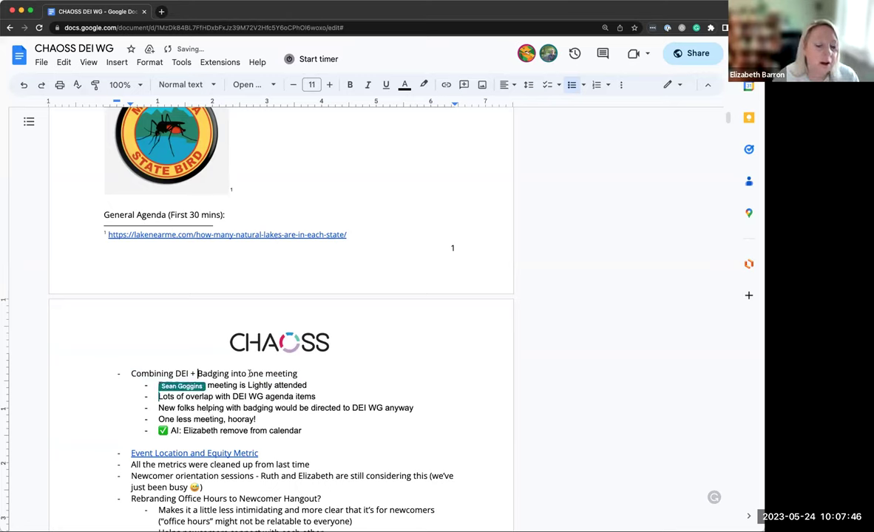
left_click(292, 429)
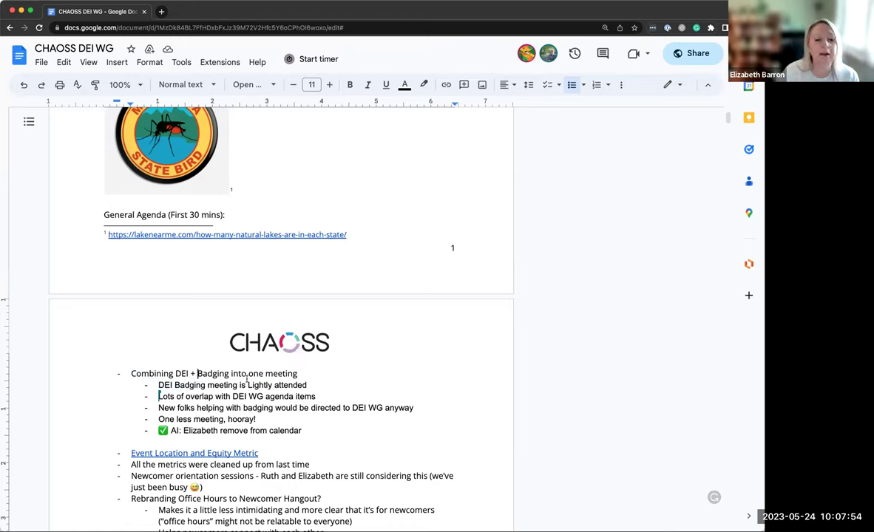
left_click_drag(156, 385, 260, 416)
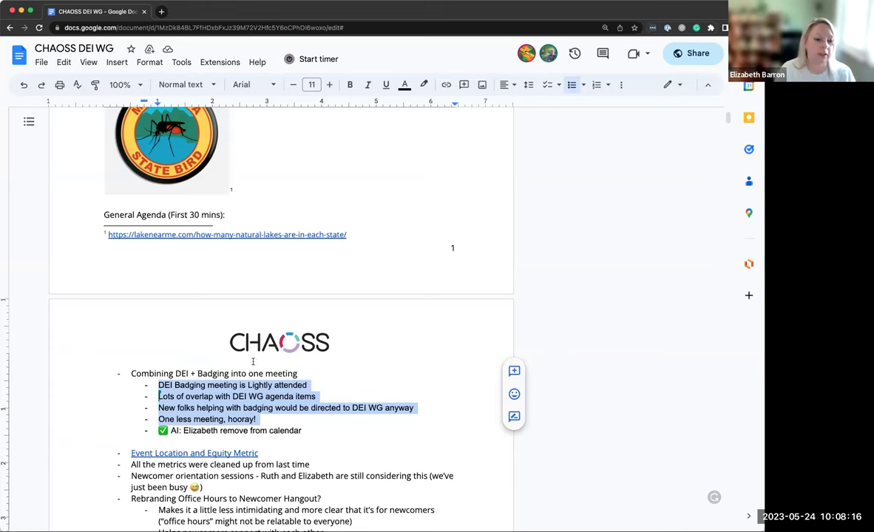
scroll(207, 369, "down", 3)
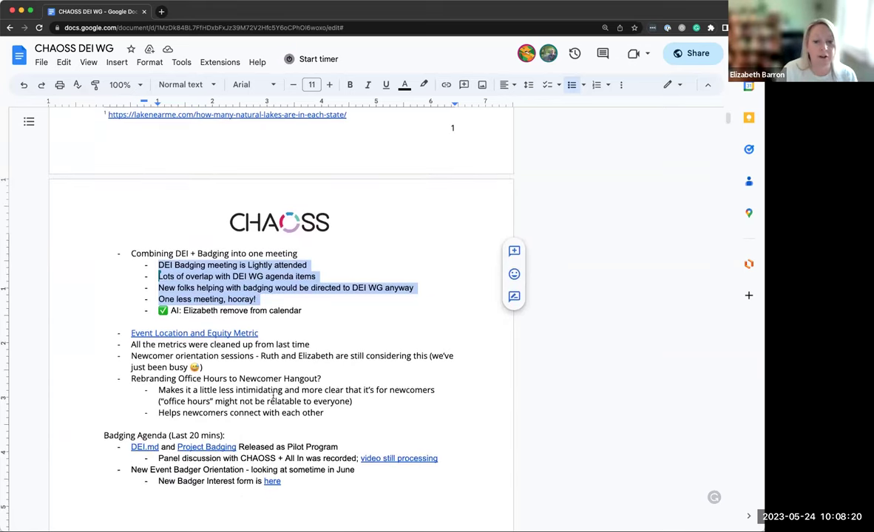
scroll(273, 397, "up", 5)
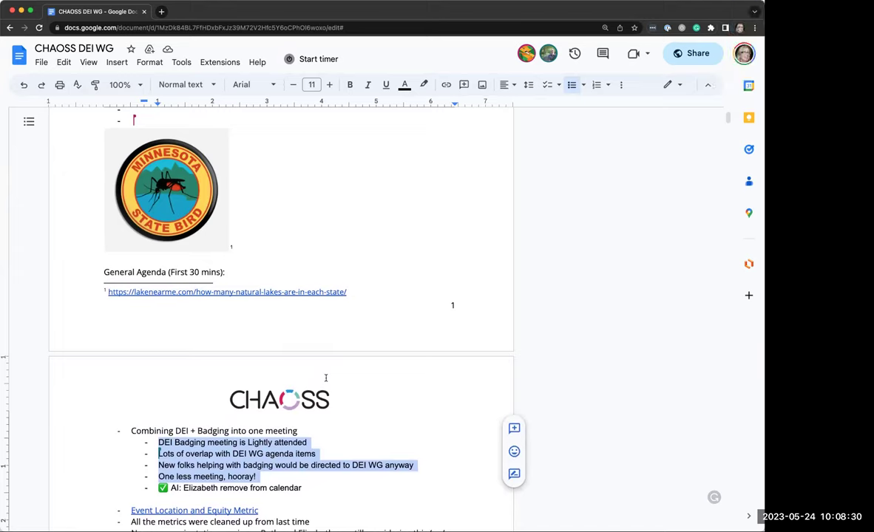
left_click(275, 477)
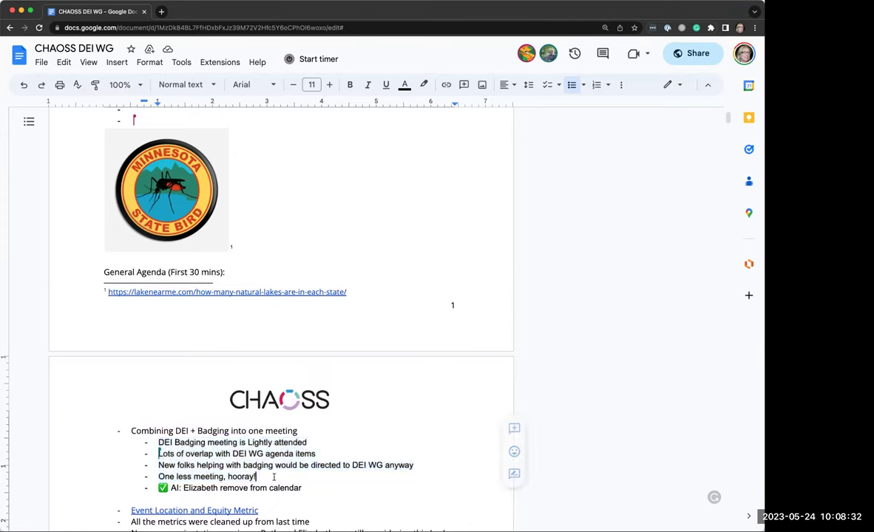
scroll(275, 477, "down", 2)
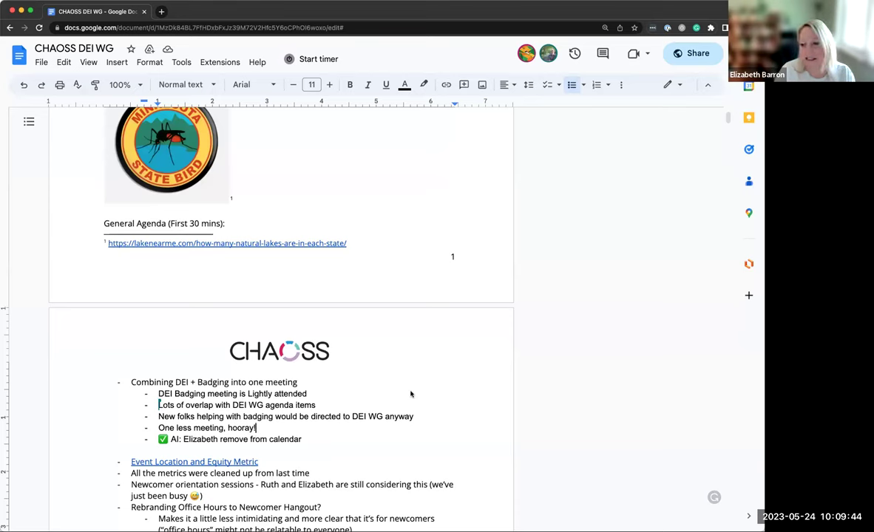
Select the agenda document's web address and open the linked Event Location and Equity Metric document from the general agenda.
left_click(156, 28)
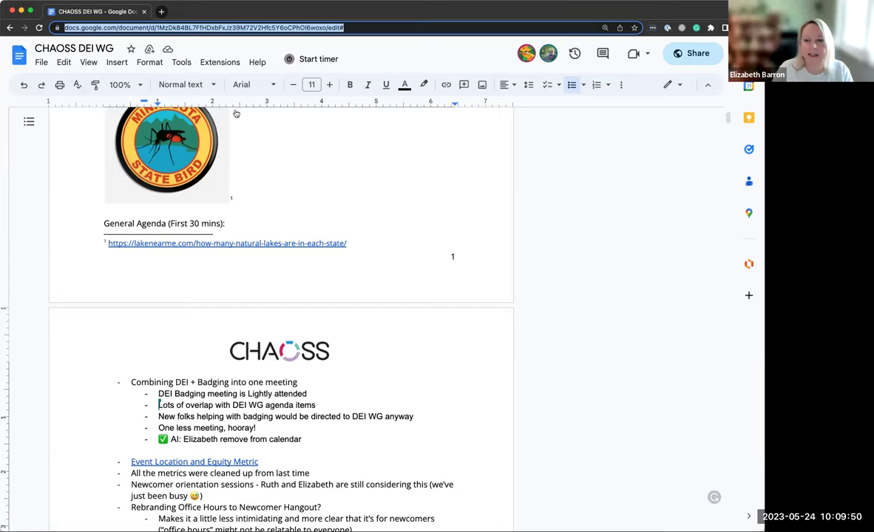
scroll(303, 372, "down", 1)
scroll(303, 372, "down", 1)
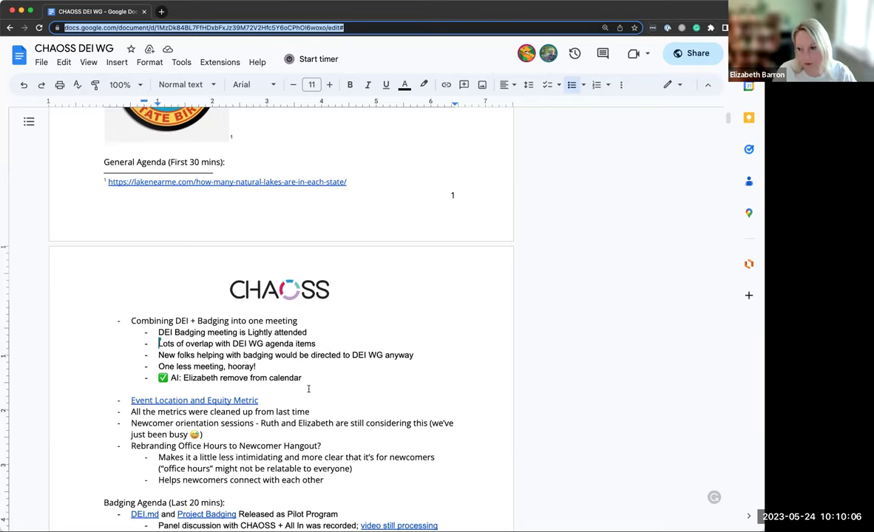
scroll(308, 389, "down", 3)
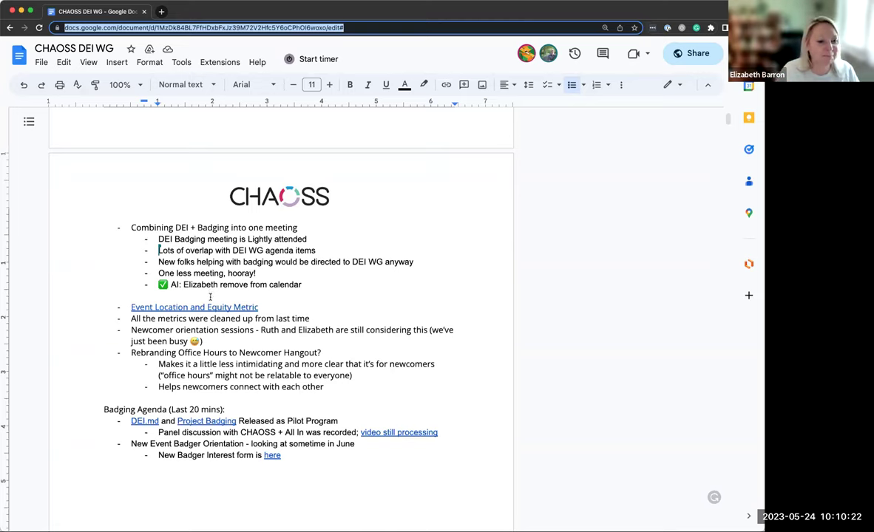
left_click_drag(126, 307, 257, 309)
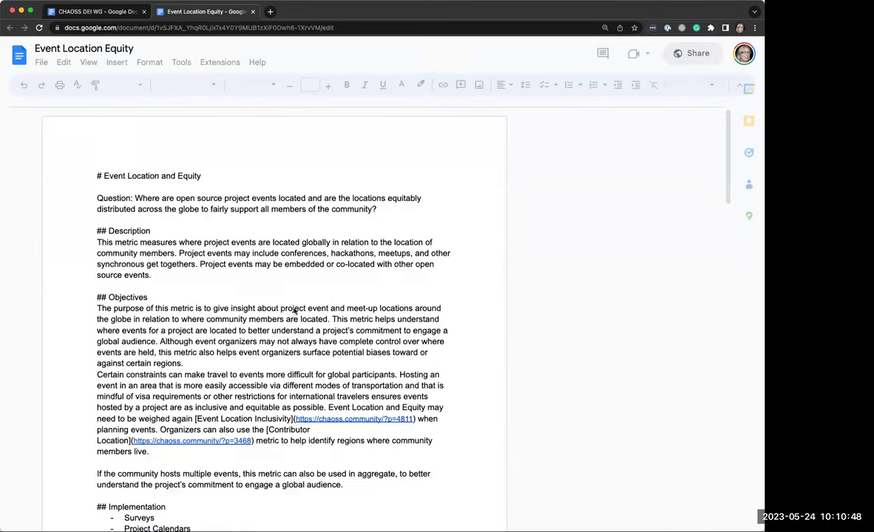
Read through the Event Location and Equity metric from Objectives to Contributors, checking its Implementation, Filters, Visualizations and Data Collection Strategies sections.
scroll(294, 311, "down", 8)
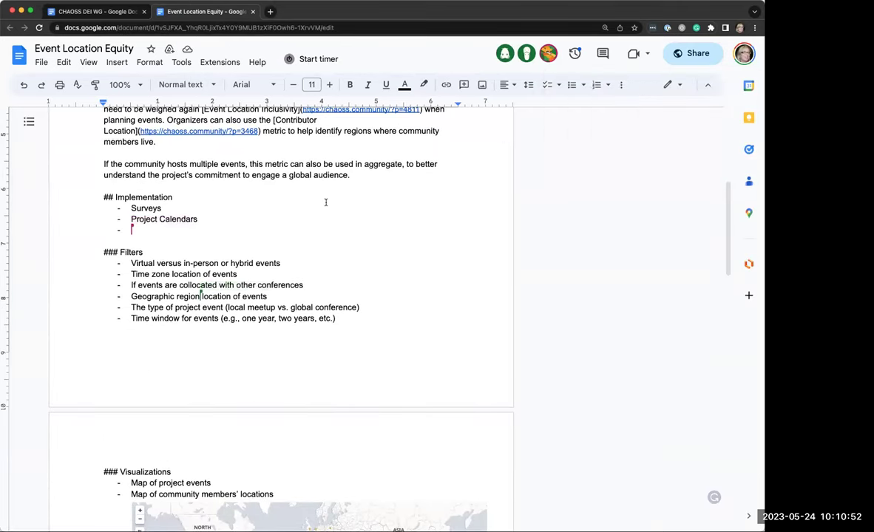
scroll(326, 202, "down", 1)
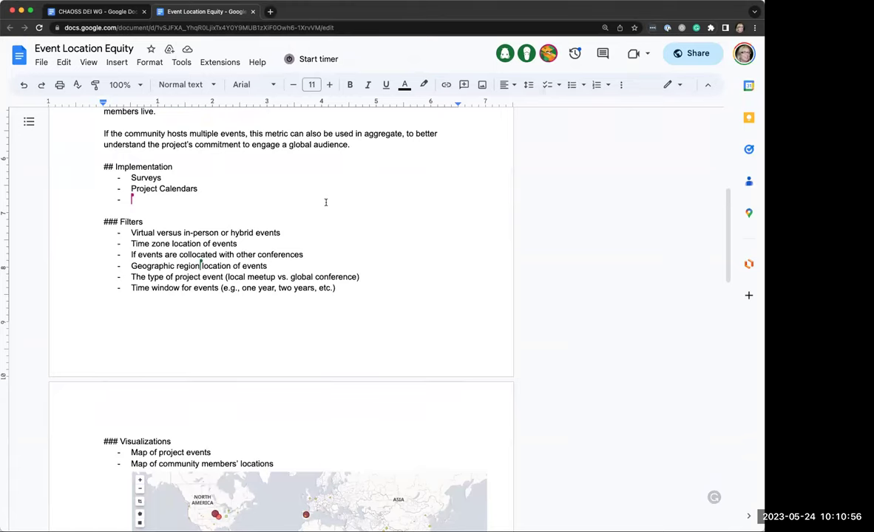
scroll(325, 202, "down", 8)
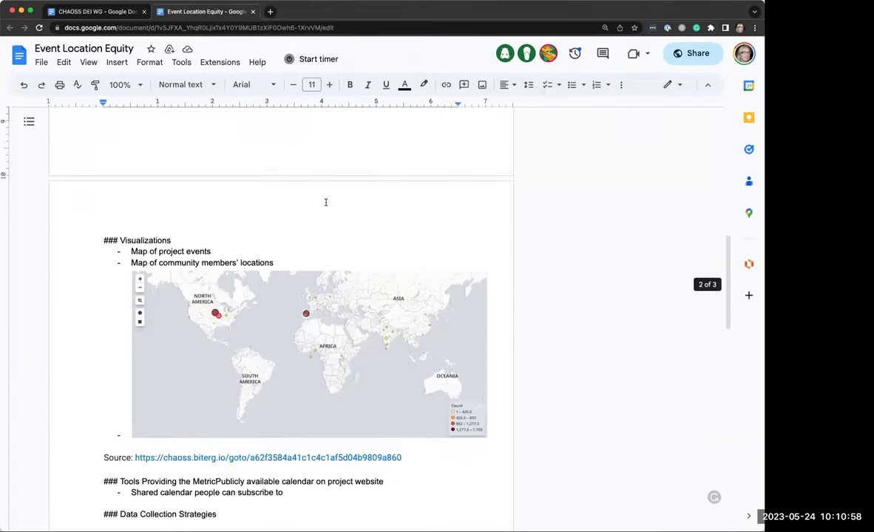
scroll(325, 202, "down", 10)
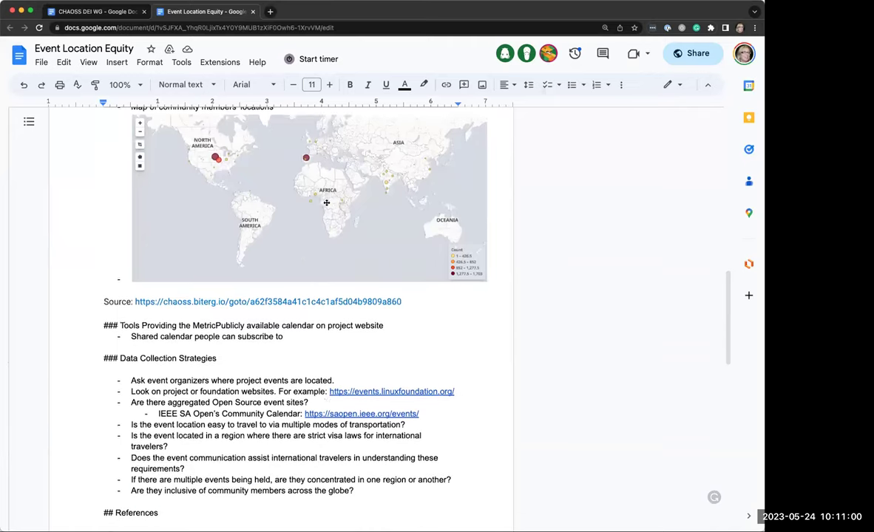
scroll(325, 202, "down", 5)
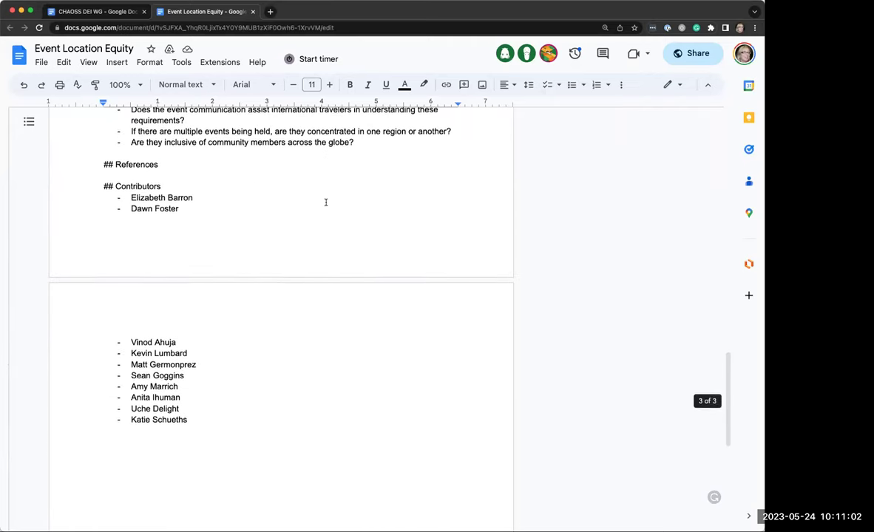
scroll(325, 202, "up", 9)
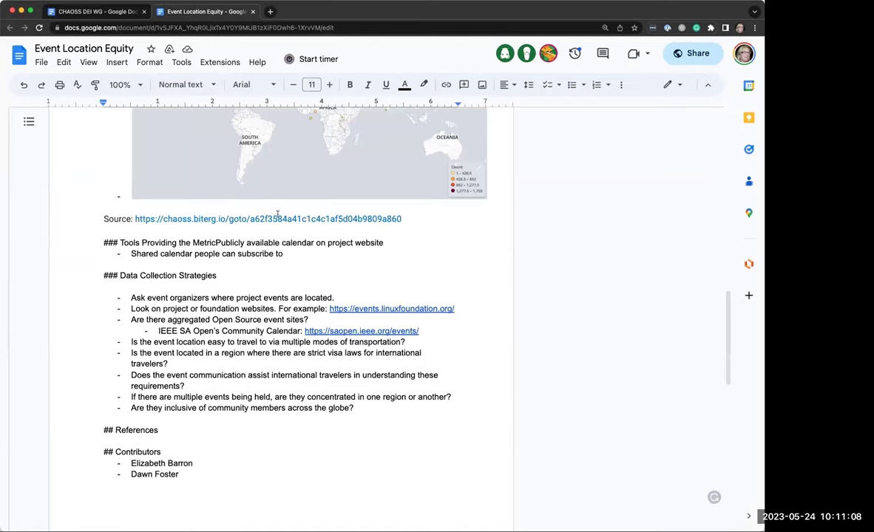
scroll(251, 213, "up", 7)
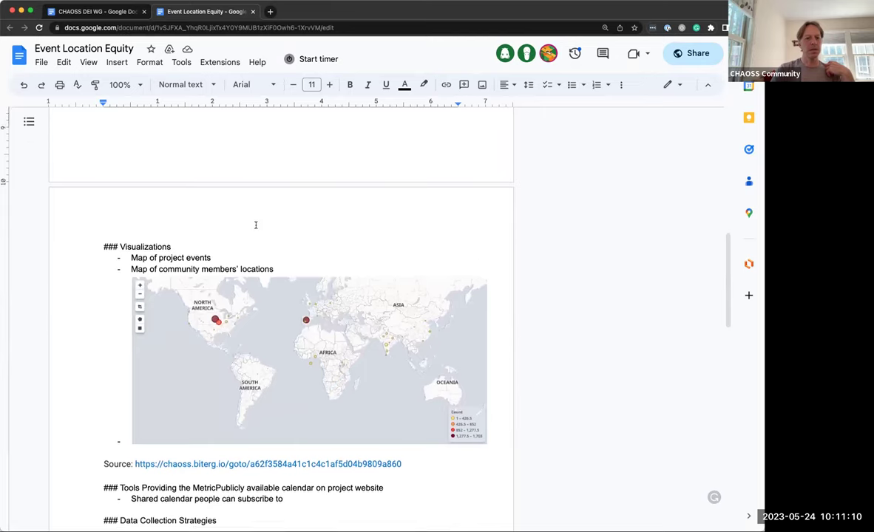
scroll(256, 225, "down", 11)
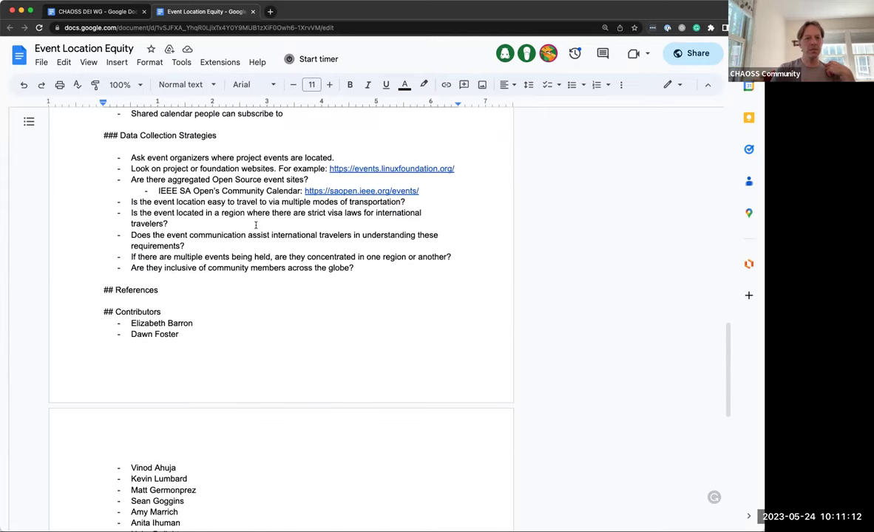
scroll(256, 225, "up", 12)
scroll(256, 225, "up", 3)
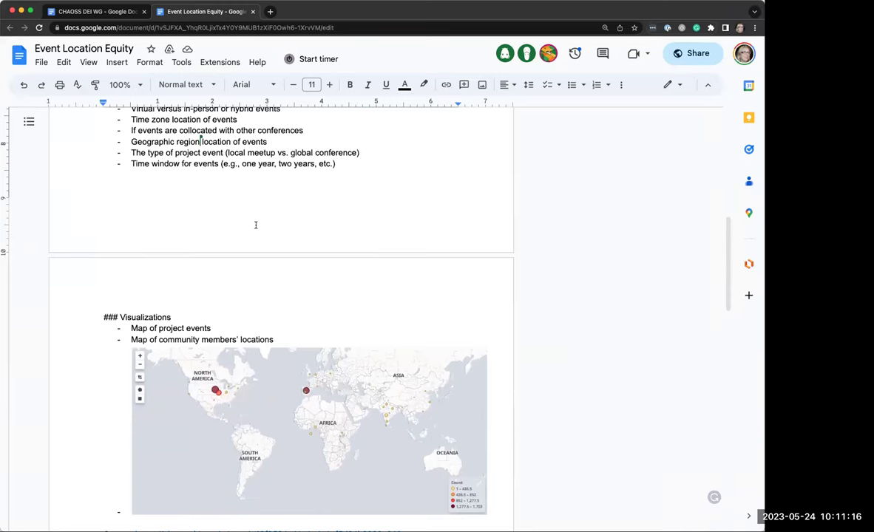
scroll(255, 225, "up", 1)
scroll(256, 225, "up", 9)
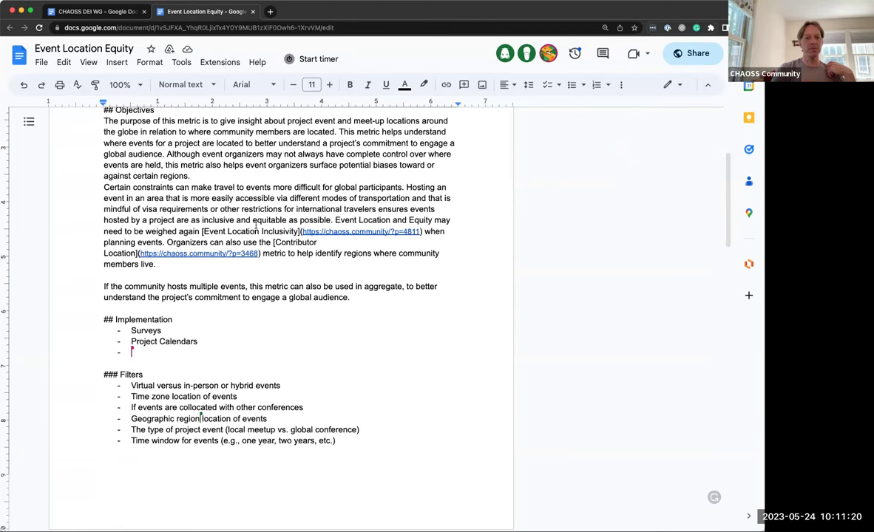
left_click(163, 355)
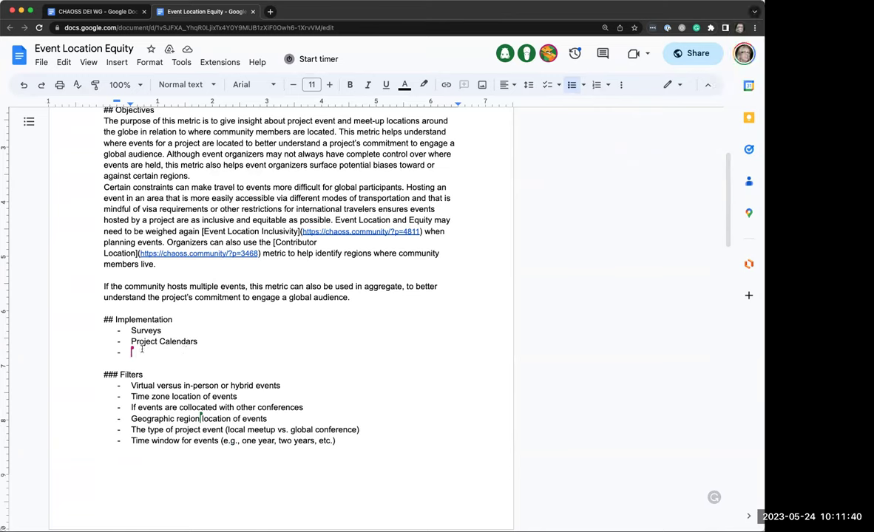
scroll(223, 357, "down", 10)
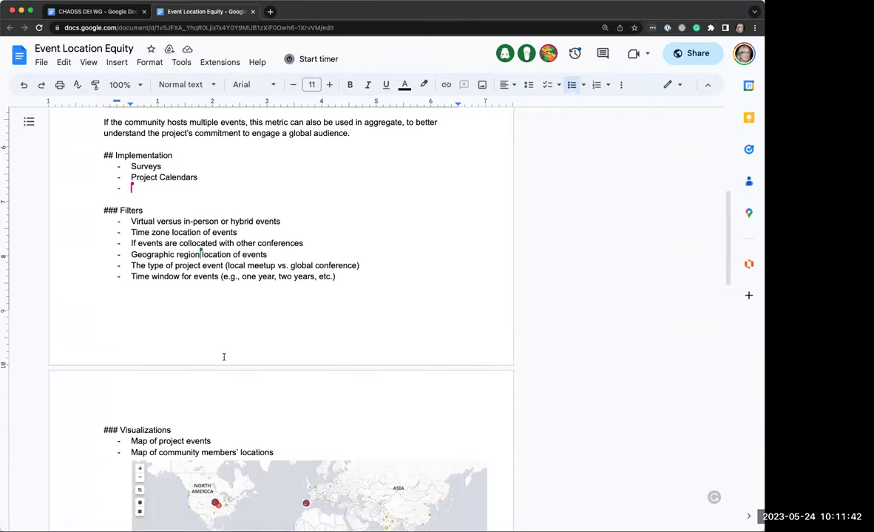
scroll(224, 357, "down", 4)
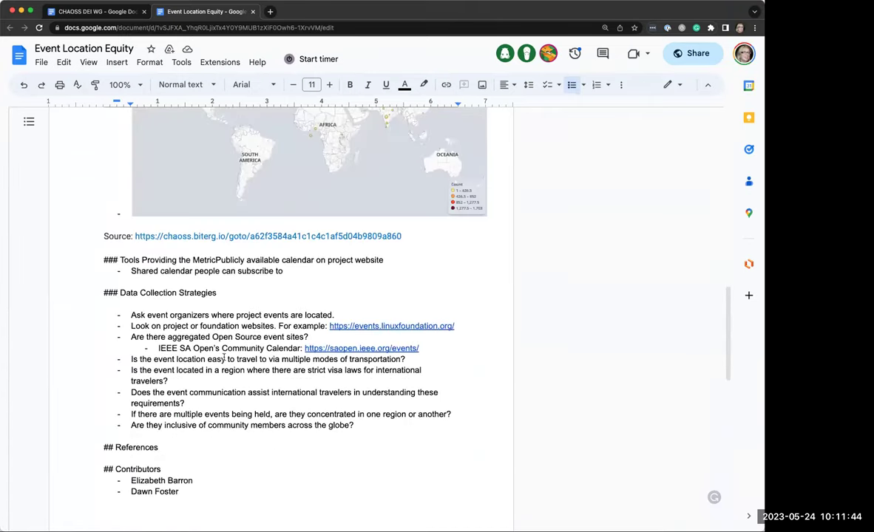
scroll(224, 359, "up", 20)
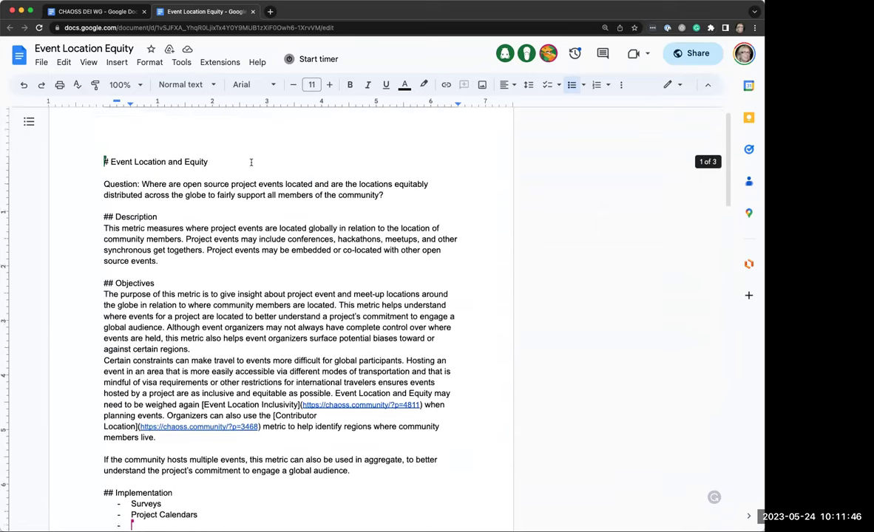
Open the CHAOSS community website in a new browser tab and go to its Metrics and Metrics Models page.
left_click(270, 11)
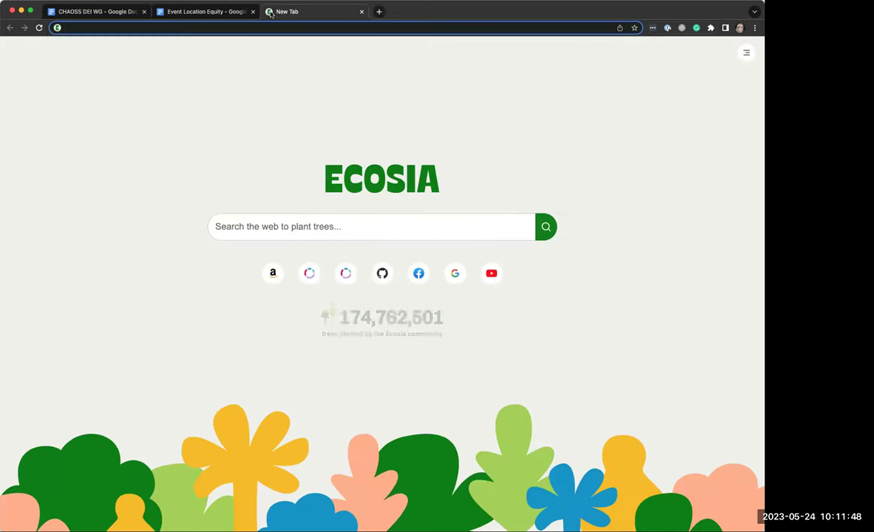
type("chaos")
key("Return")
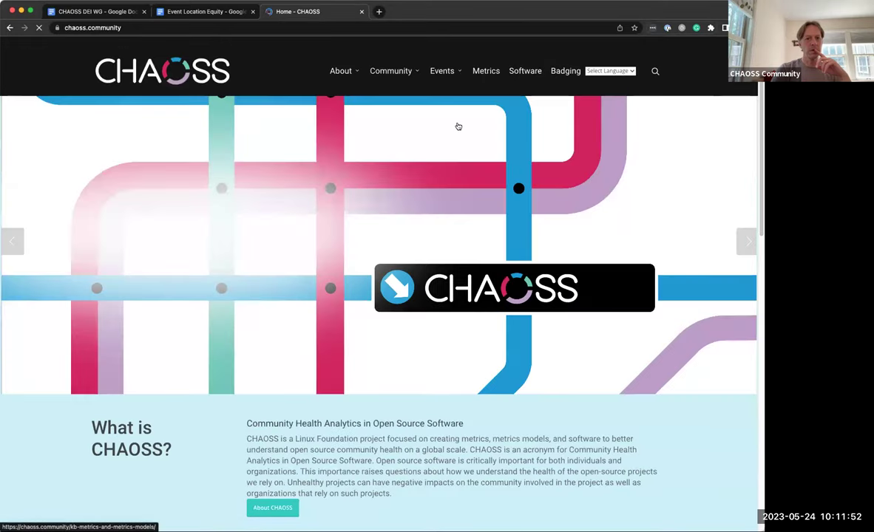
left_click(343, 192)
Search the metrics knowledge base for "event access" and open the Event Accessibility metric.
left_click(292, 474)
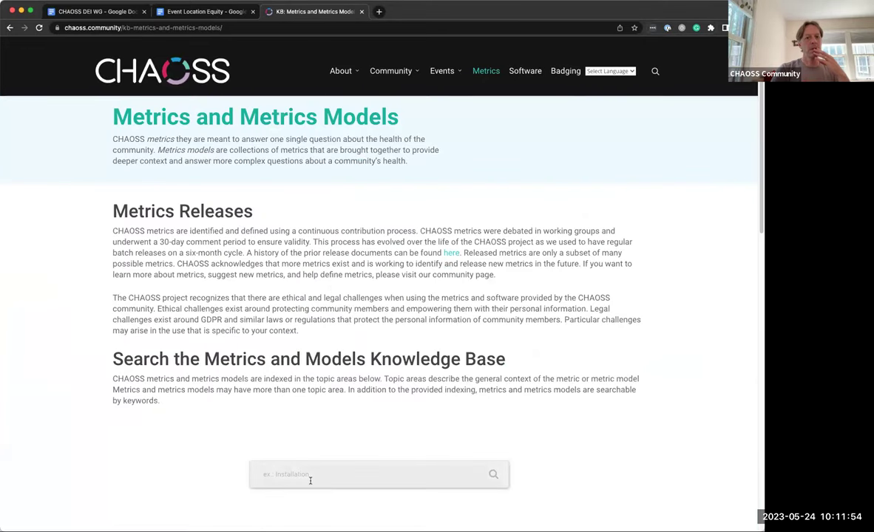
type("event access")
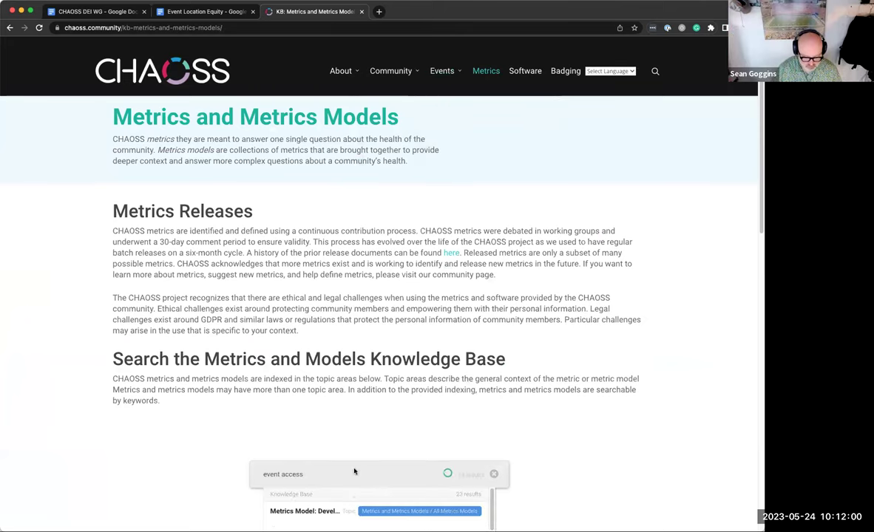
scroll(353, 468, "down", 2)
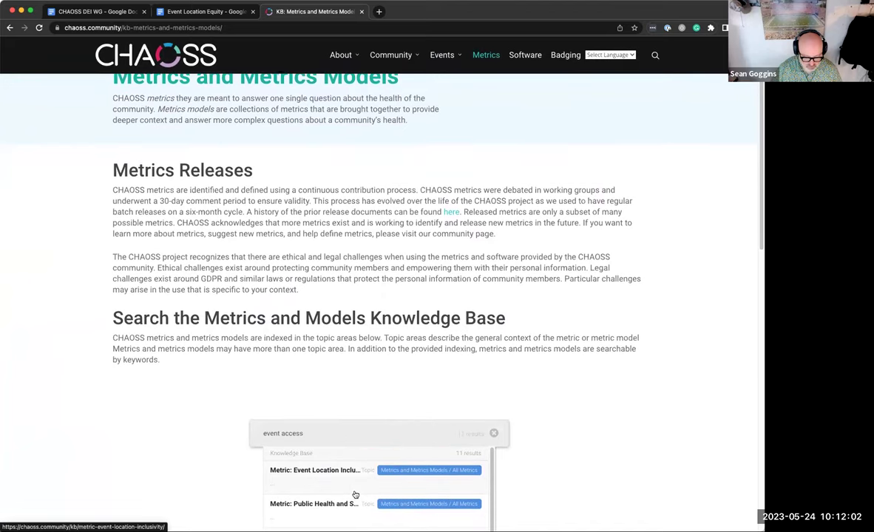
scroll(355, 495, "down", 5)
left_click(343, 485)
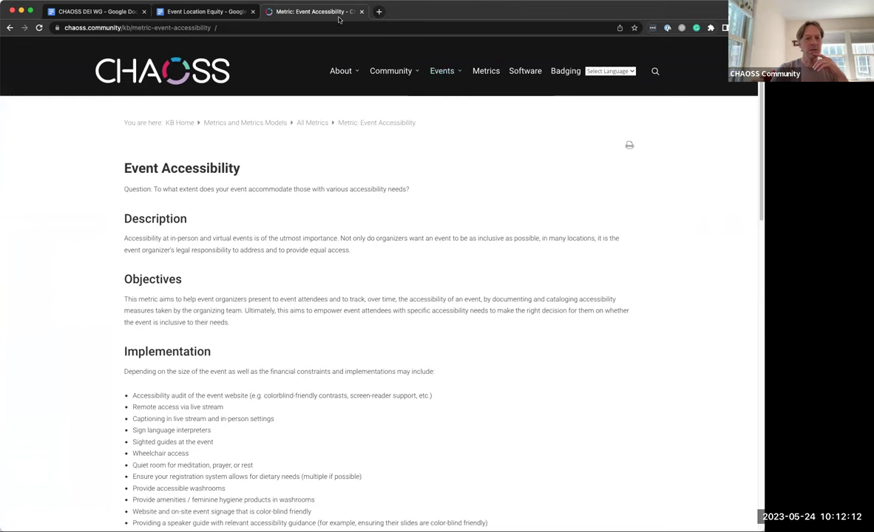
Return to the metrics knowledge base, search for "event location inclus" and open the Event Location Inclusivity metric.
mouse_move(477, 115)
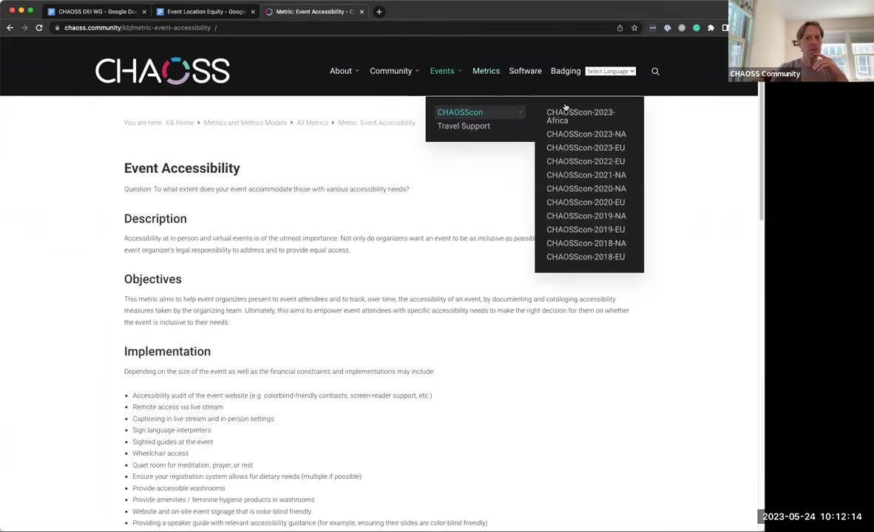
left_click(482, 71)
left_click(281, 475)
type("event location inclus")
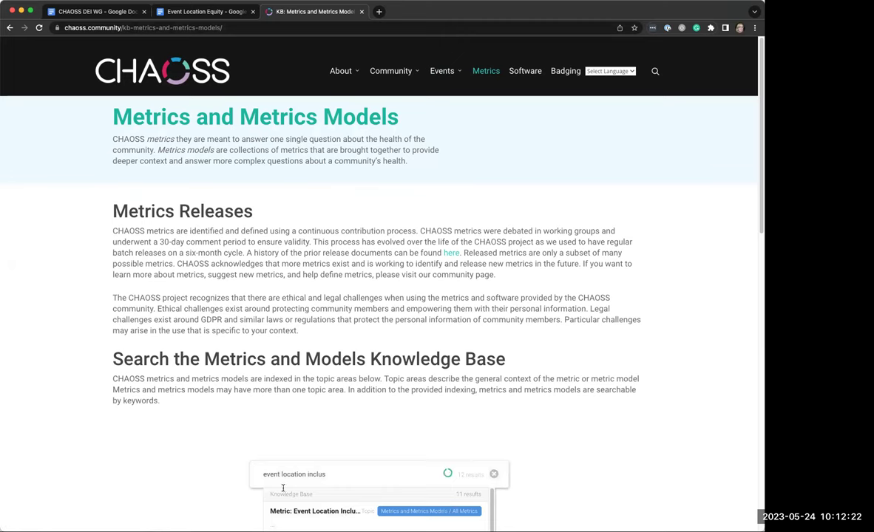
left_click(328, 512)
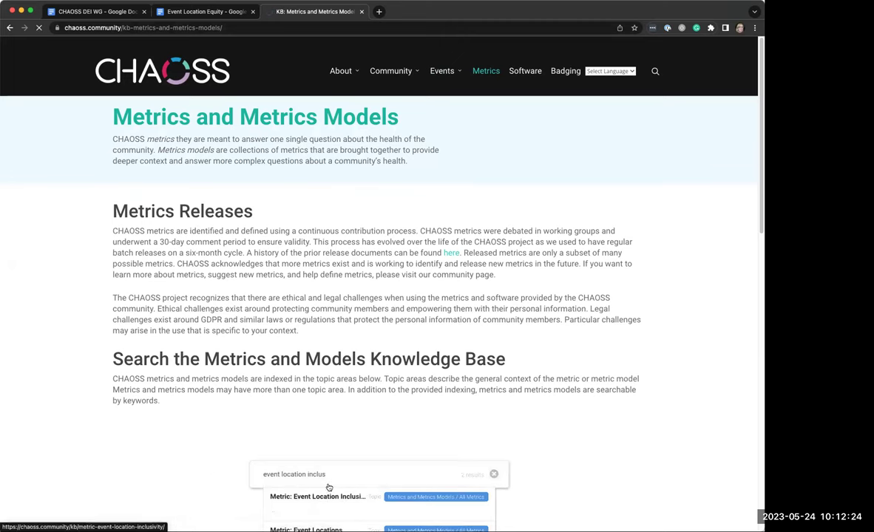
Read through the Event Location Inclusivity metric, examining its Objectives, Visualizations, Tools Providing the Metric, Data Collection Strategies and References.
scroll(315, 355, "down", 5)
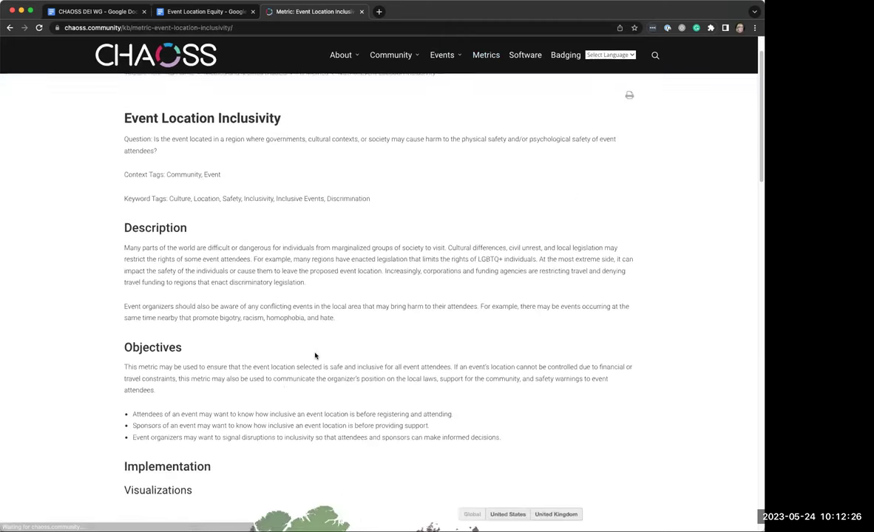
scroll(315, 356, "down", 4)
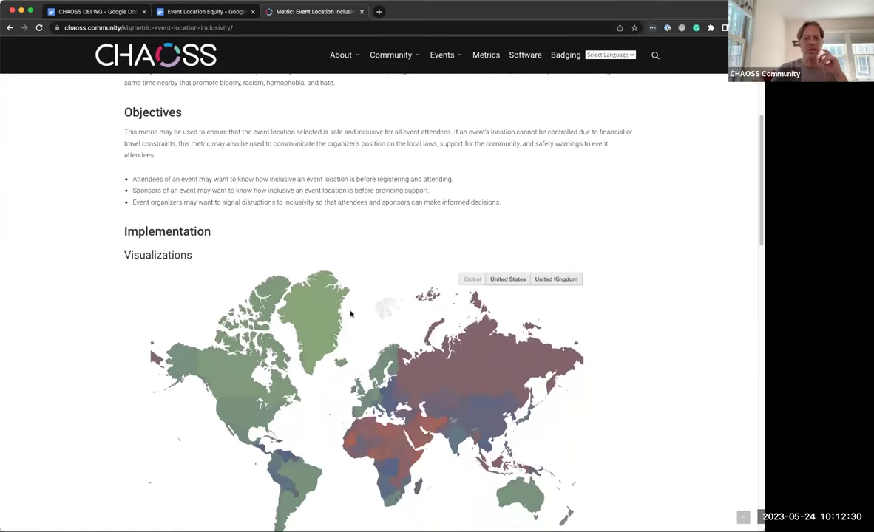
scroll(361, 319, "down", 1)
scroll(361, 319, "down", 2)
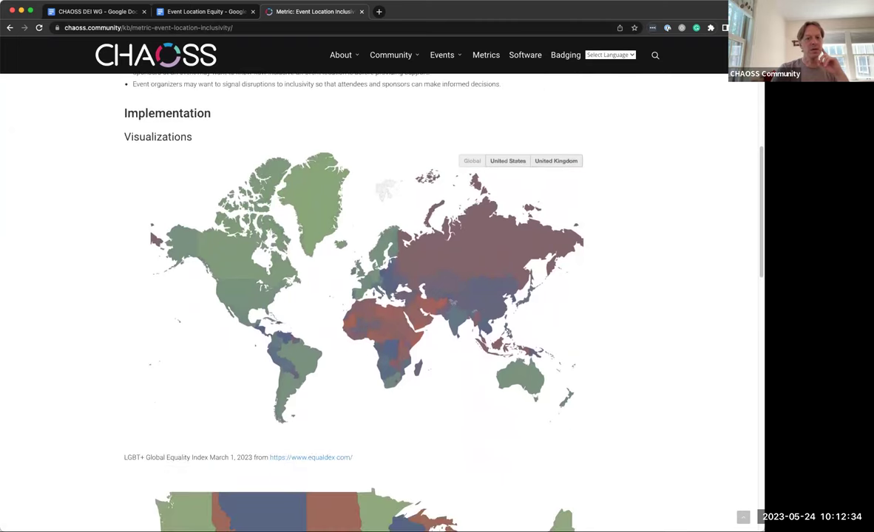
scroll(390, 317, "down", 6)
scroll(390, 317, "down", 4)
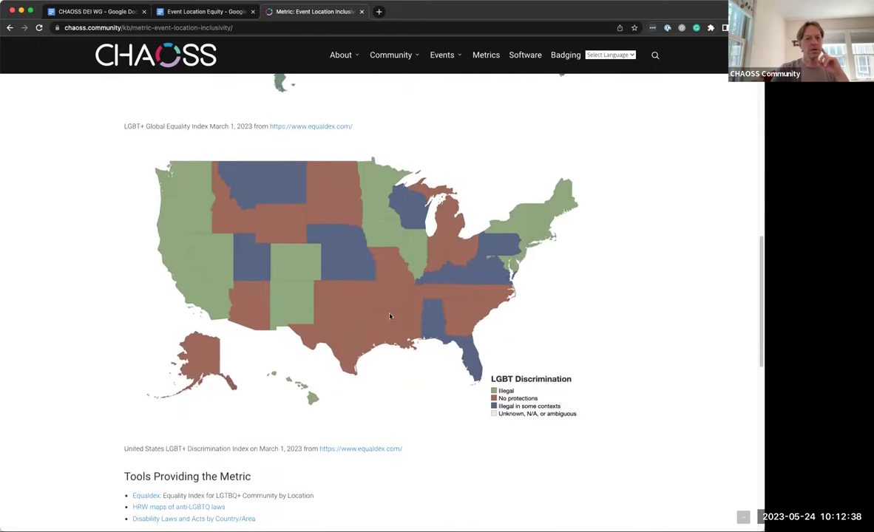
scroll(390, 316, "down", 4)
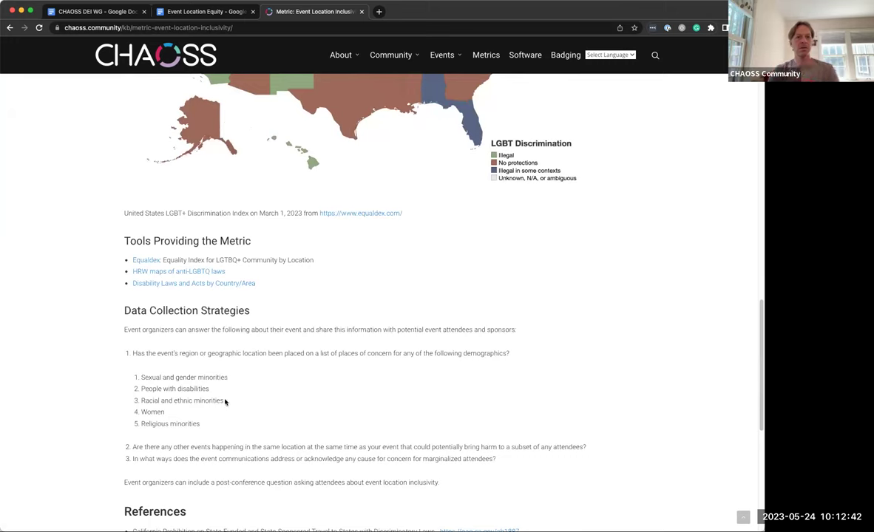
scroll(215, 398, "down", 2)
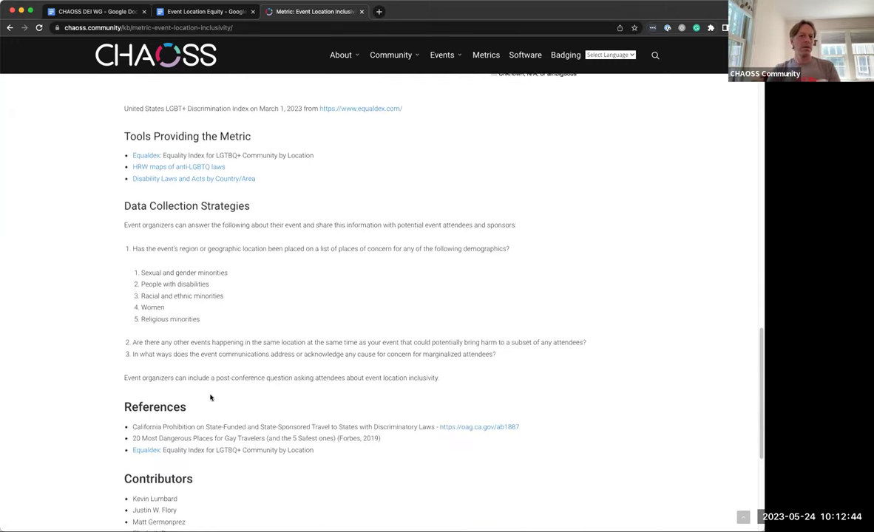
scroll(211, 398, "up", 3)
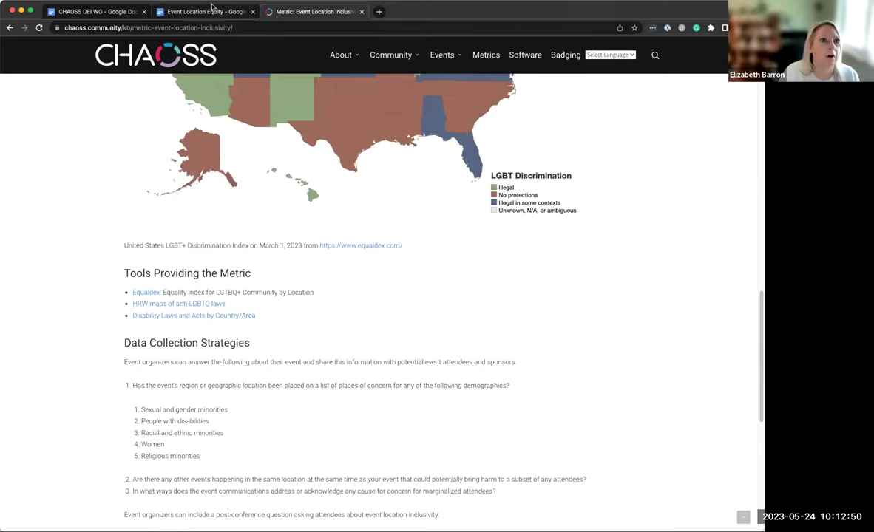
Return to the Event Location Equity document and review it from Description through Visualizations to Data Collection Strategies and Contributors.
left_click(212, 9)
scroll(198, 330, "down", 3)
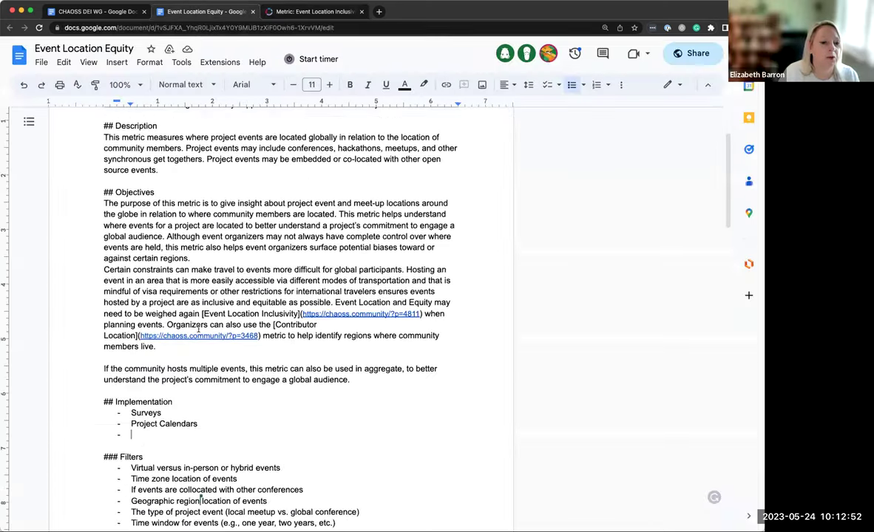
scroll(198, 330, "down", 12)
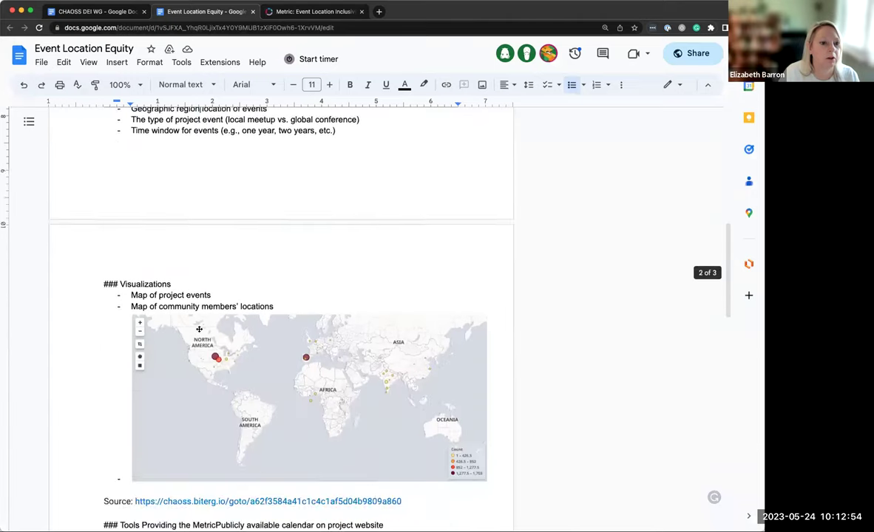
scroll(199, 329, "down", 7)
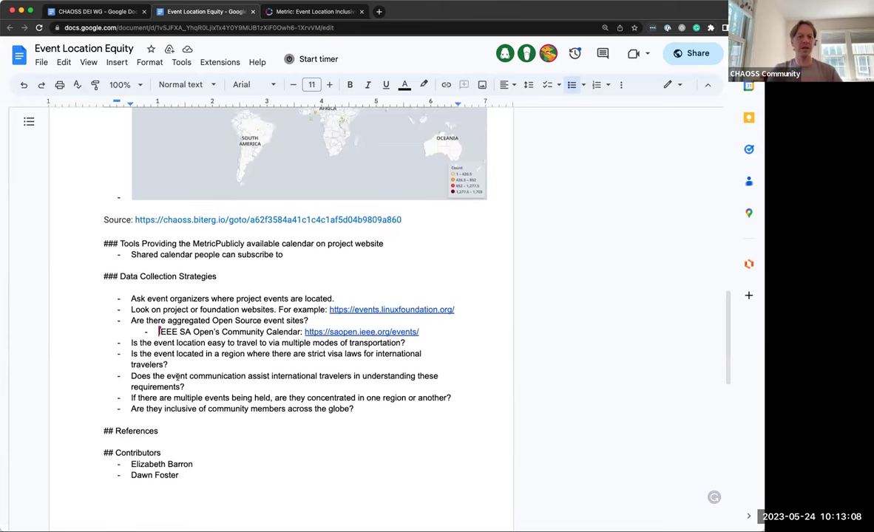
Highlight the IEEE SA Open's Community Calendar line under Data Collection Strategies, clear the selection and check the References section.
scroll(177, 378, "up", 2)
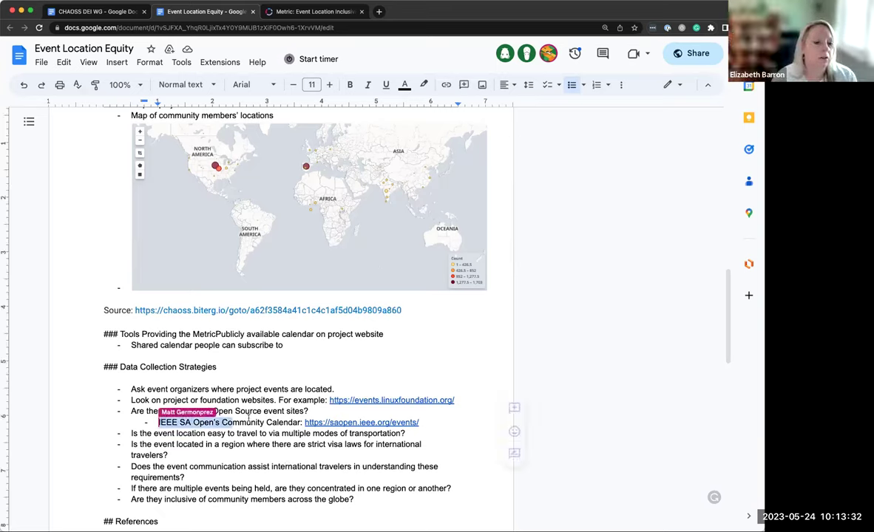
left_click_drag(157, 422, 423, 423)
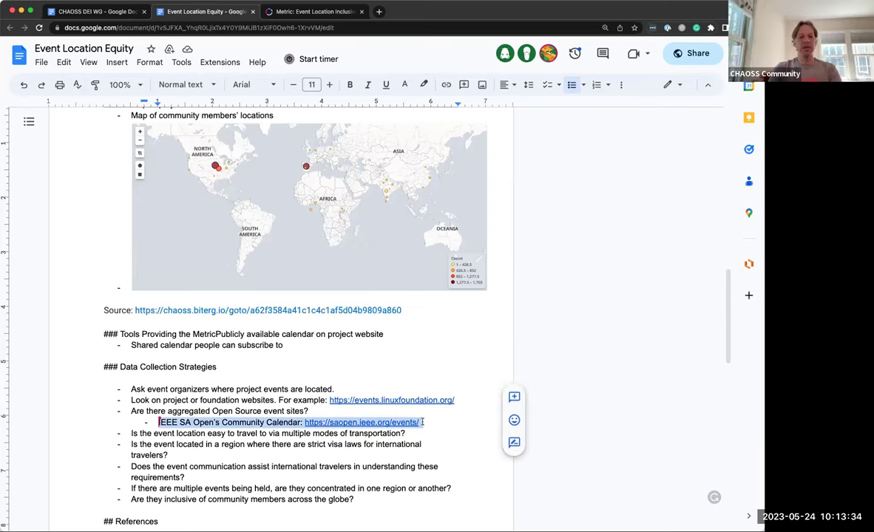
left_click(252, 456)
scroll(248, 473, "down", 3)
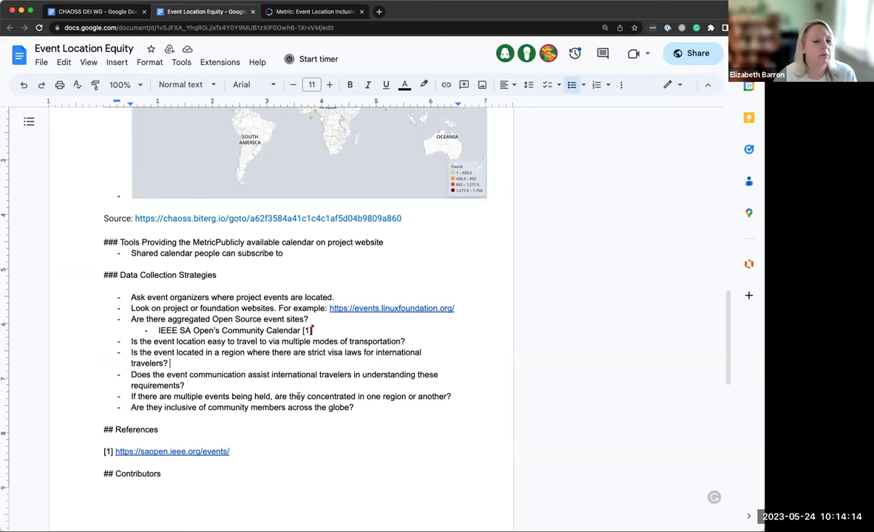
Split "Publicly available calendar on project website" from the Tools Providing the Metric heading into its own dashed list item.
scroll(298, 397, "up", 1)
scroll(298, 397, "up", 3)
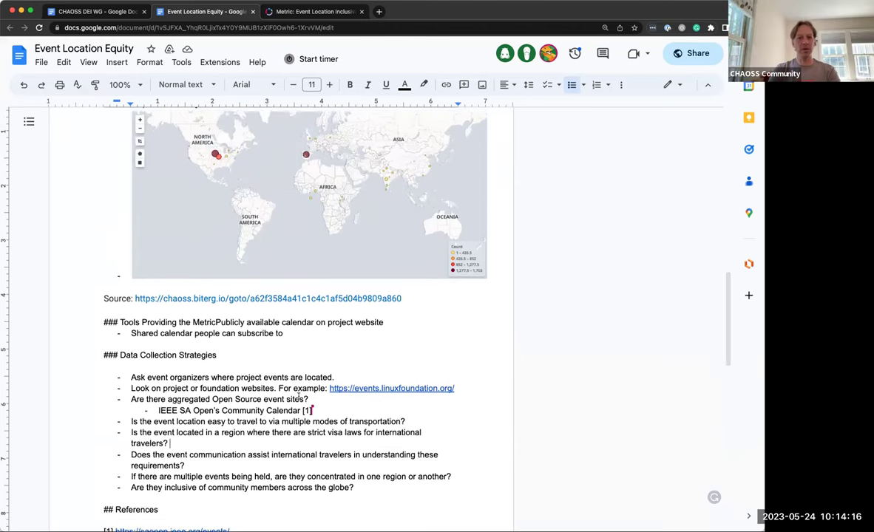
scroll(299, 397, "up", 2)
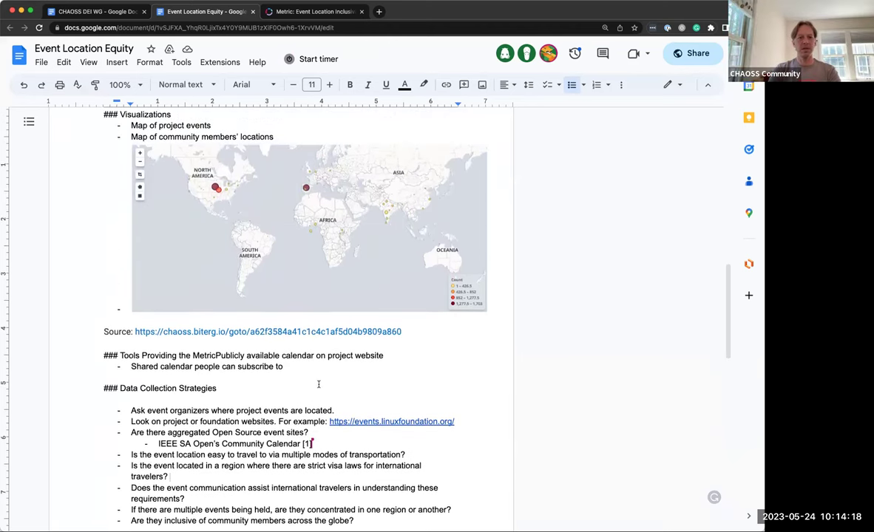
left_click(216, 355)
key("Return")
key("ctrl+shift+8")
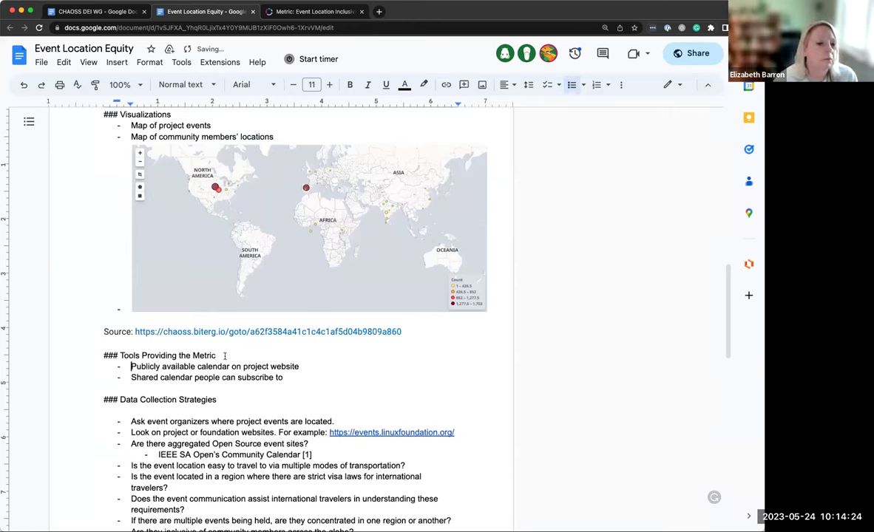
Delete the Surveys and Project Calendars items and the leftover empty bullet lines under the Implementation heading.
scroll(225, 356, "up", 3)
scroll(225, 357, "up", 3)
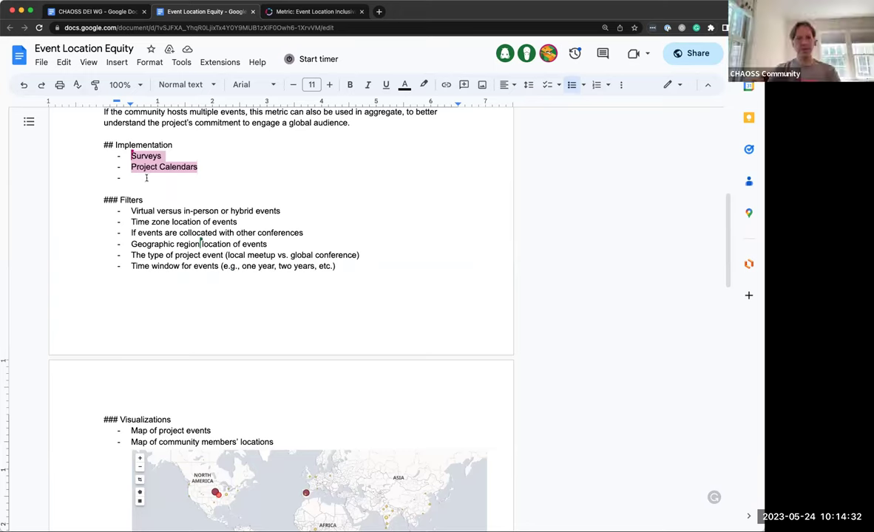
left_click_drag(146, 179, 95, 161)
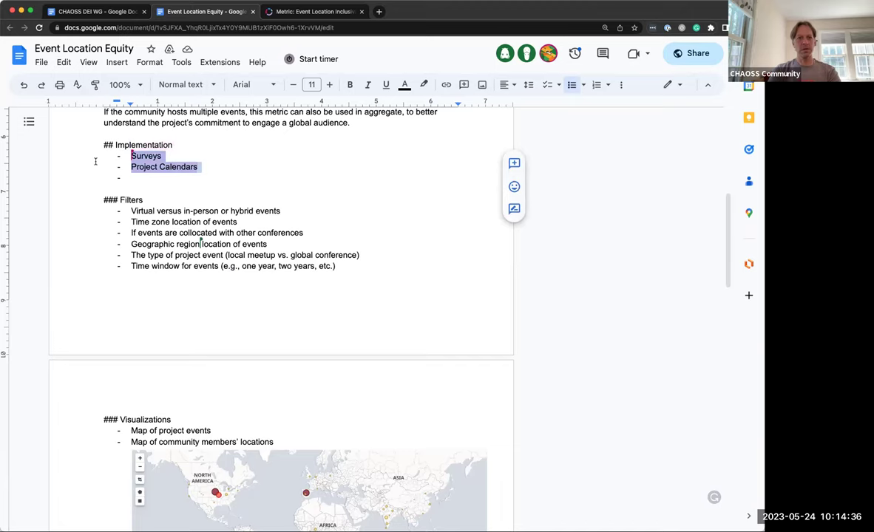
key("BackSpace")
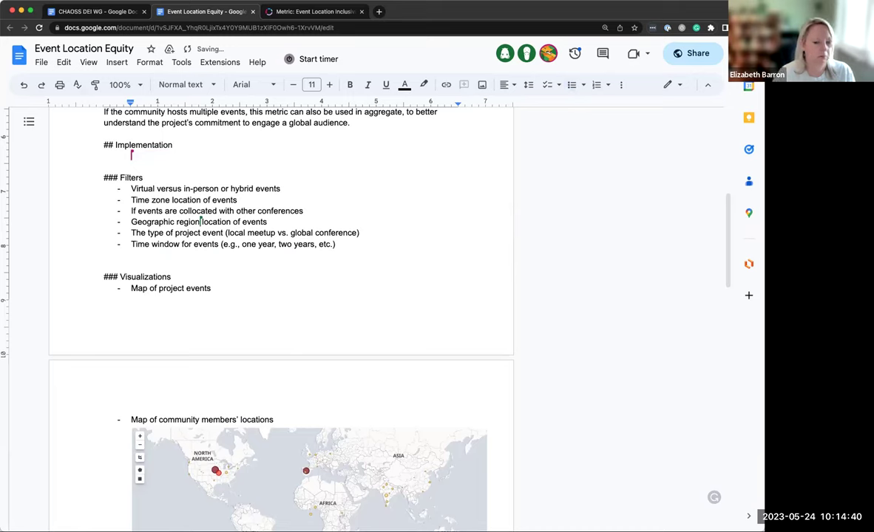
key("BackSpace")
key("BackSpace")
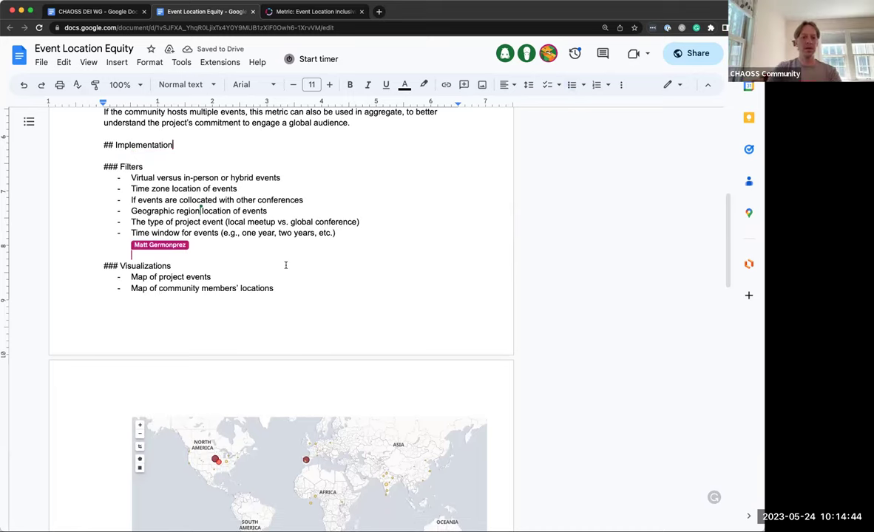
Review the Filters and Visualizations sections, including the map of community members' locations.
scroll(285, 265, "down", 1)
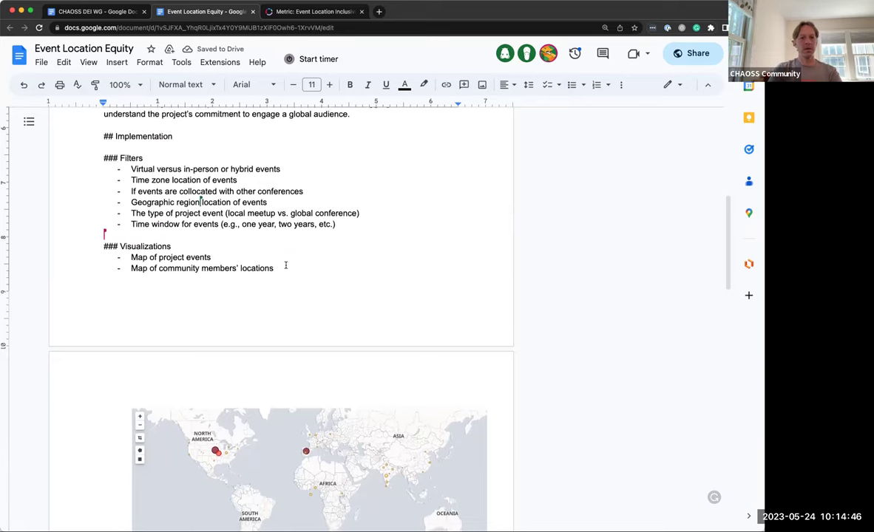
scroll(286, 264, "down", 1)
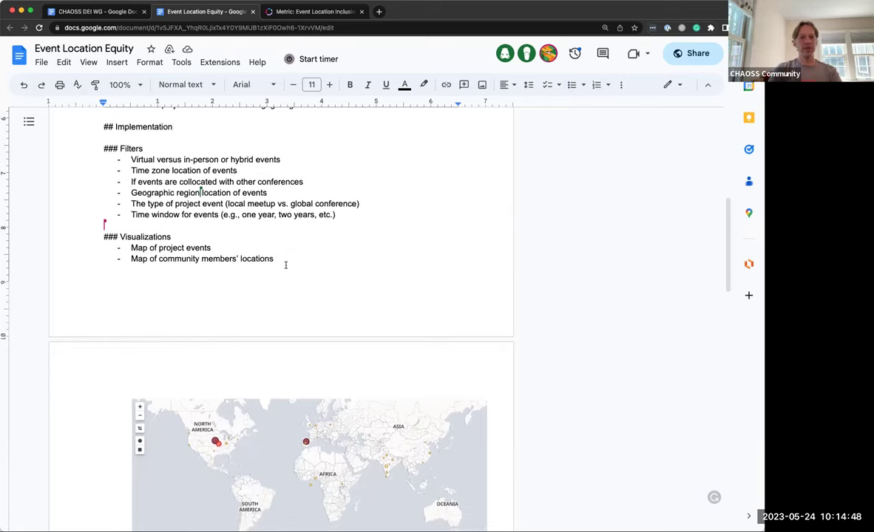
scroll(286, 265, "down", 2)
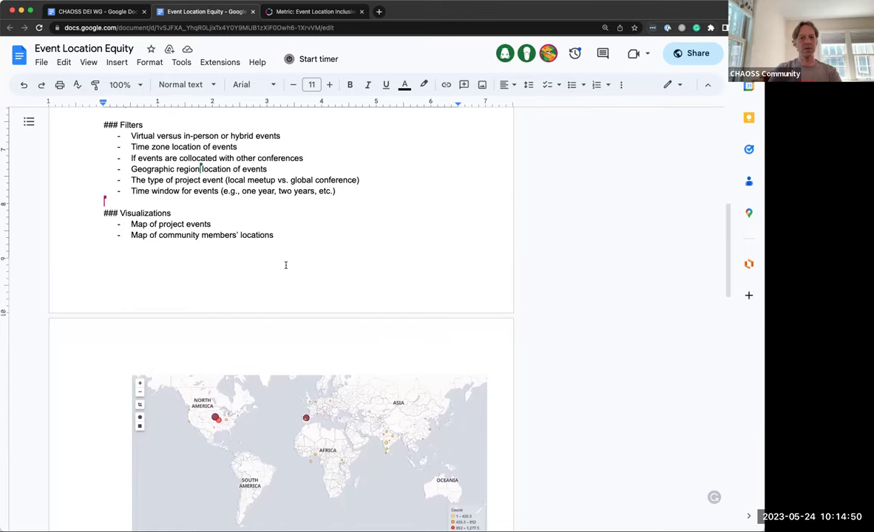
scroll(285, 265, "down", 5)
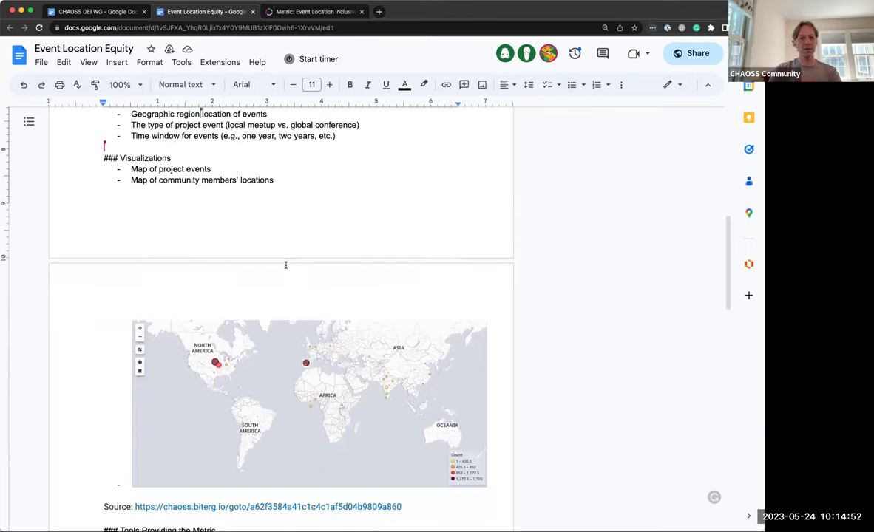
scroll(286, 265, "up", 2)
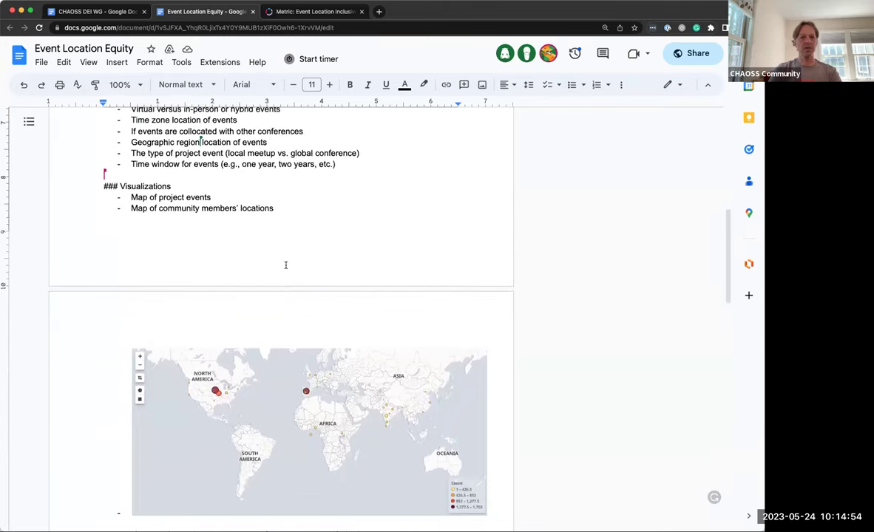
scroll(286, 265, "up", 1)
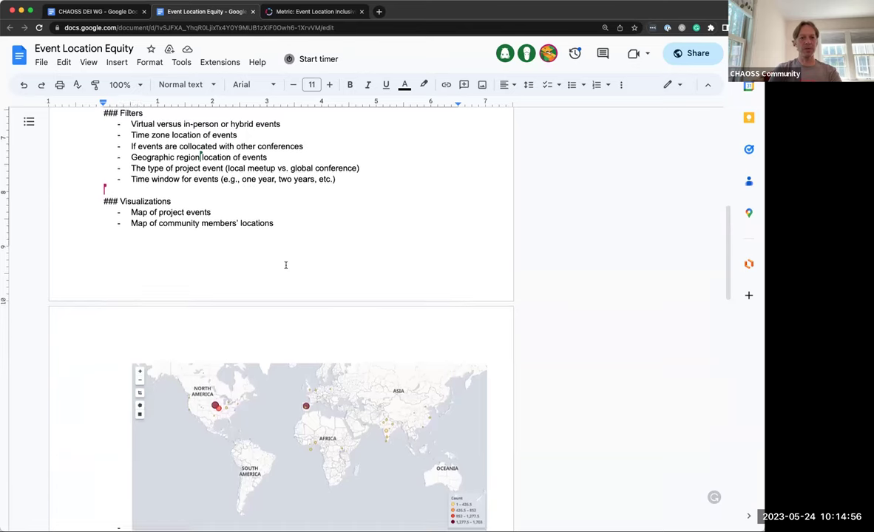
Review the Visualizations map, Tools Providing the Metric and Data Collection Strategies sections through to the References.
scroll(286, 265, "down", 5)
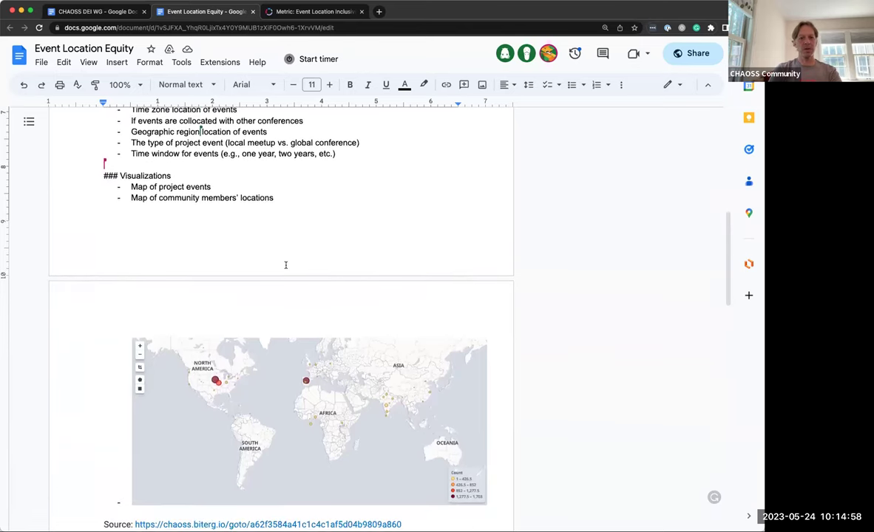
scroll(285, 265, "down", 1)
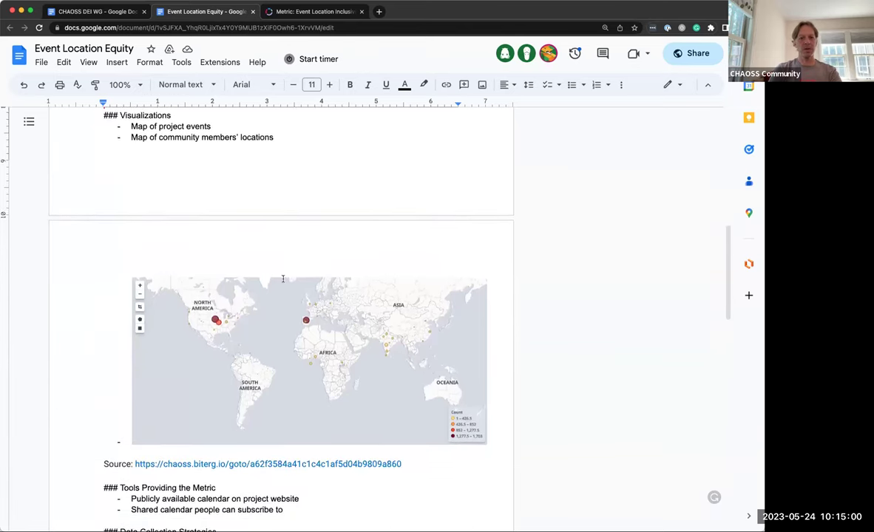
left_click(123, 440)
scroll(115, 416, "down", 4)
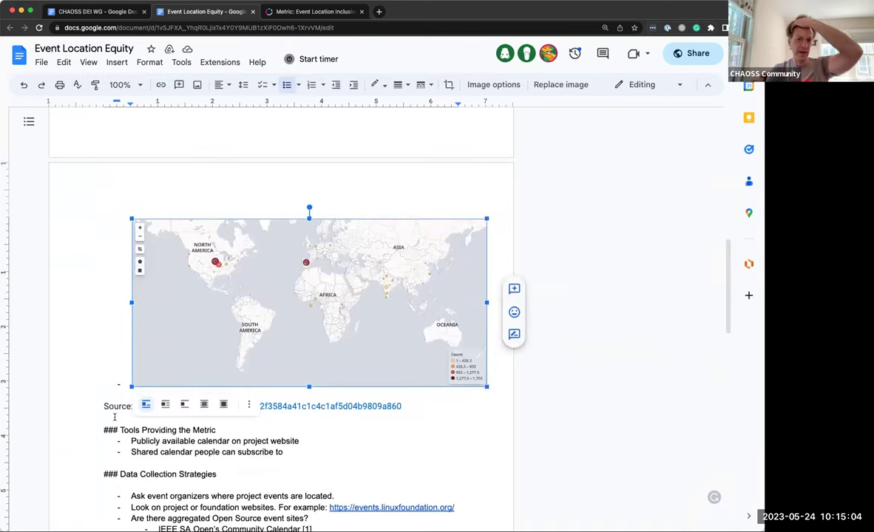
scroll(115, 417, "down", 1)
left_click(303, 424)
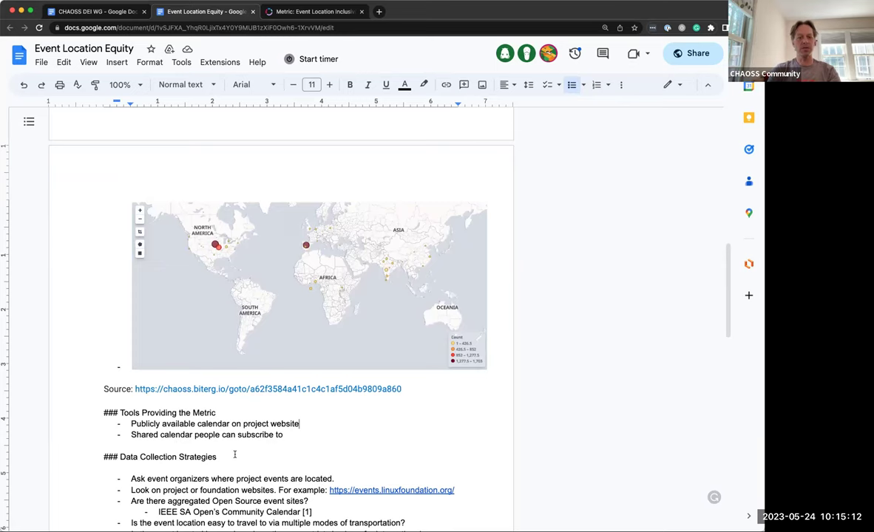
scroll(235, 455, "down", 5)
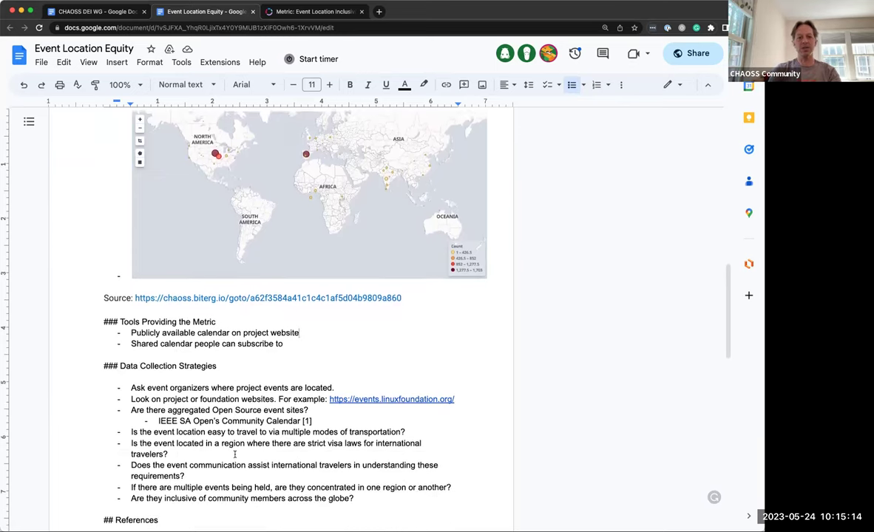
scroll(234, 455, "down", 2)
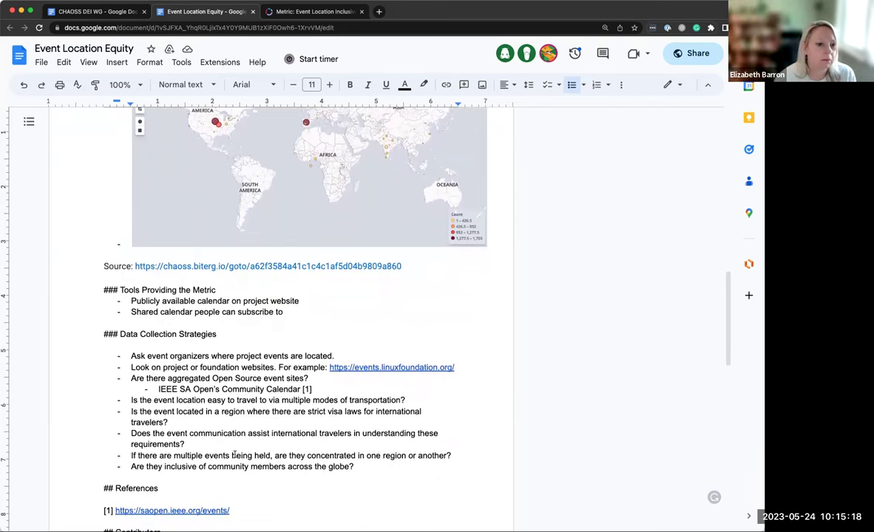
scroll(234, 455, "down", 1)
scroll(234, 455, "down", 1)
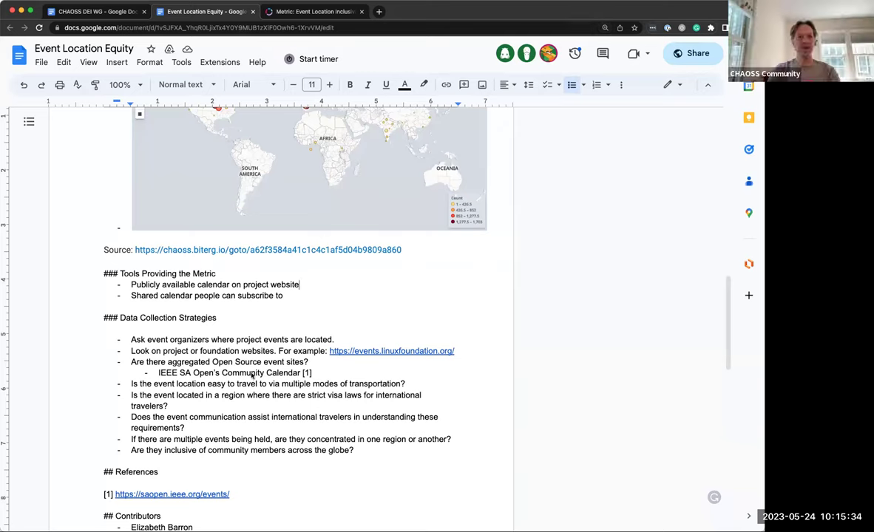
Examine the published Event Location Inclusivity metric's tools, data collection strategies and visualizations, and return to the Event Location Equity document.
left_click(296, 12)
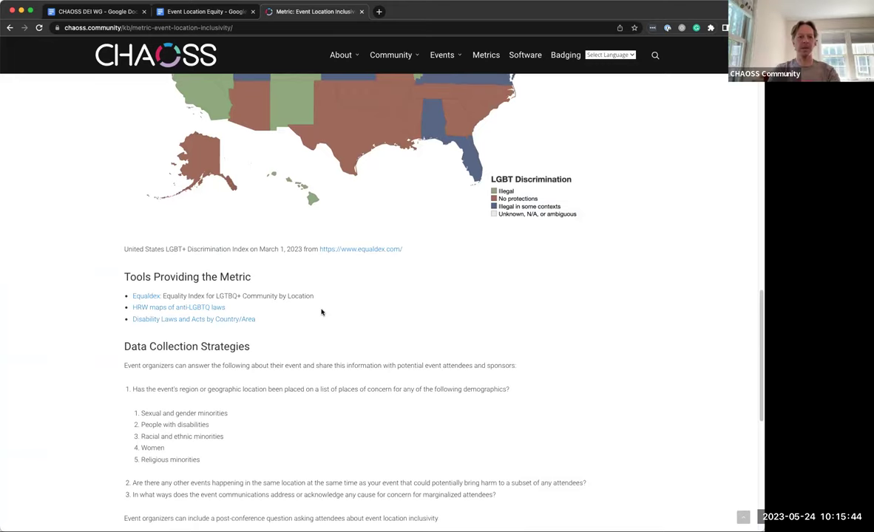
scroll(321, 312, "down", 2)
scroll(321, 312, "down", 2)
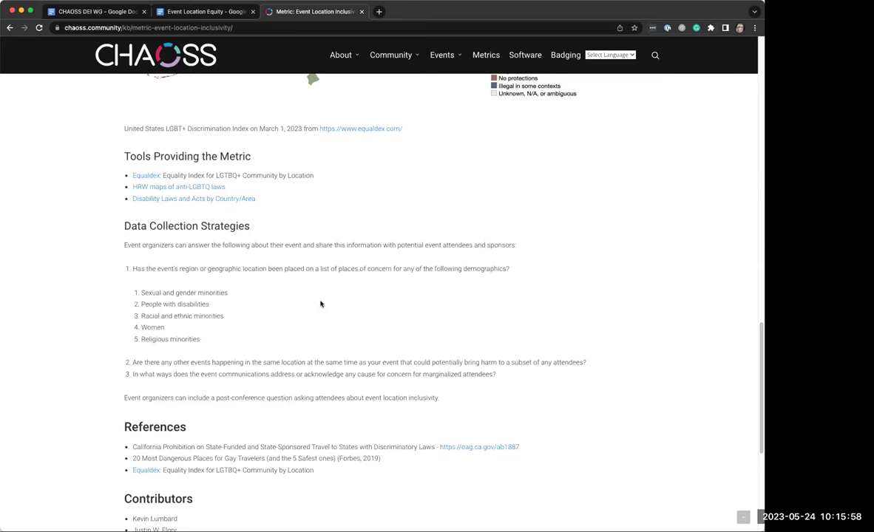
scroll(328, 198, "up", 5)
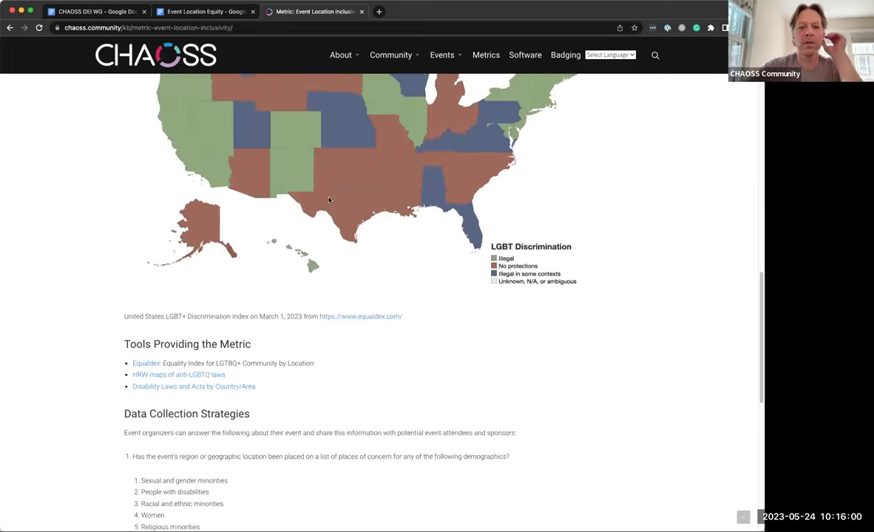
scroll(329, 199, "up", 15)
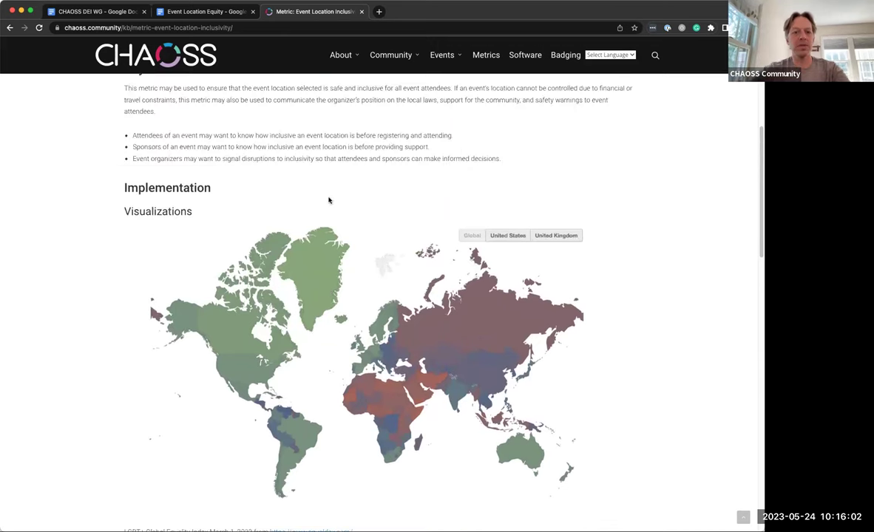
scroll(329, 199, "up", 1)
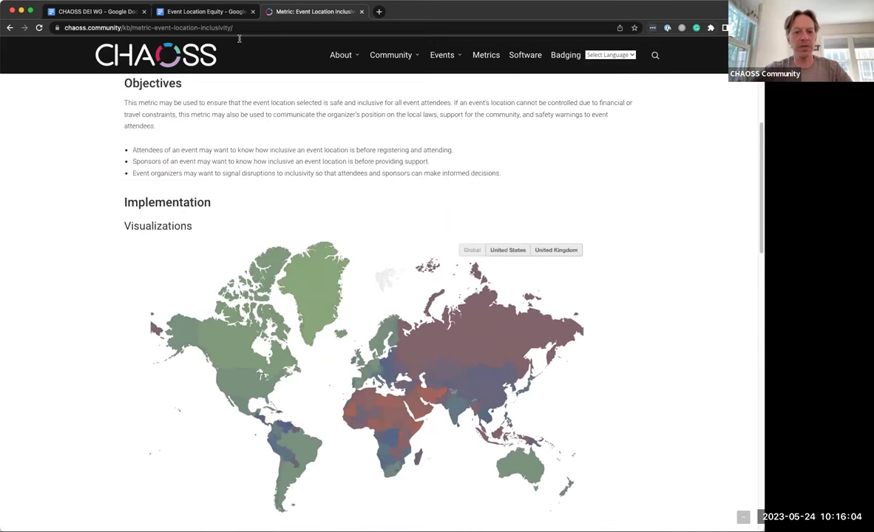
left_click(179, 15)
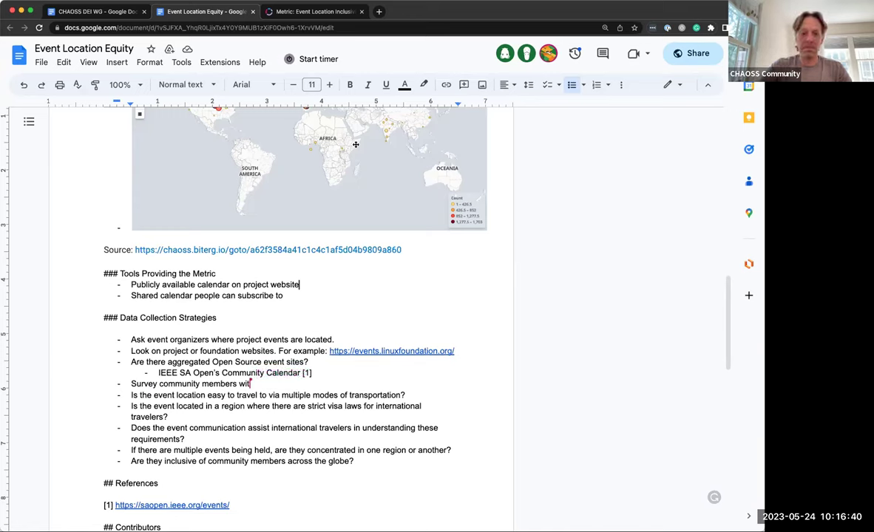
Search the CHAOSS metrics knowledge base for "project access" and open the Project Access metric page.
left_click(379, 12)
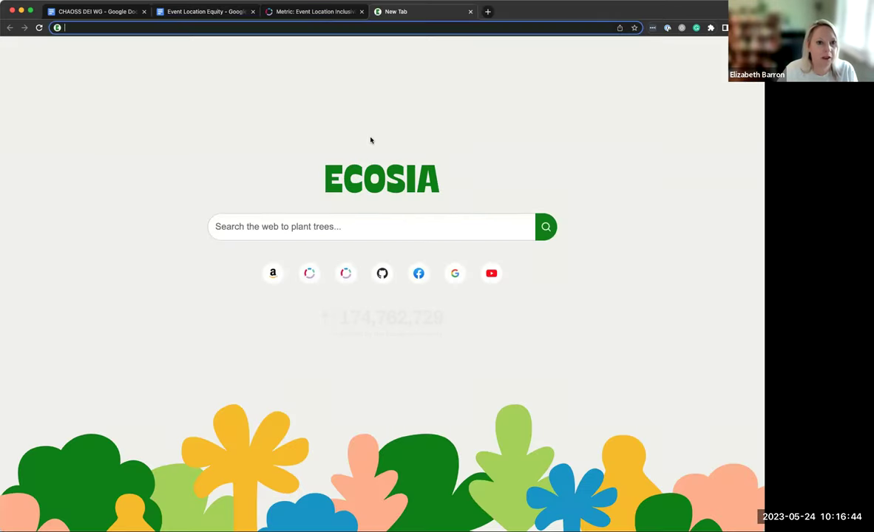
left_click(281, 10)
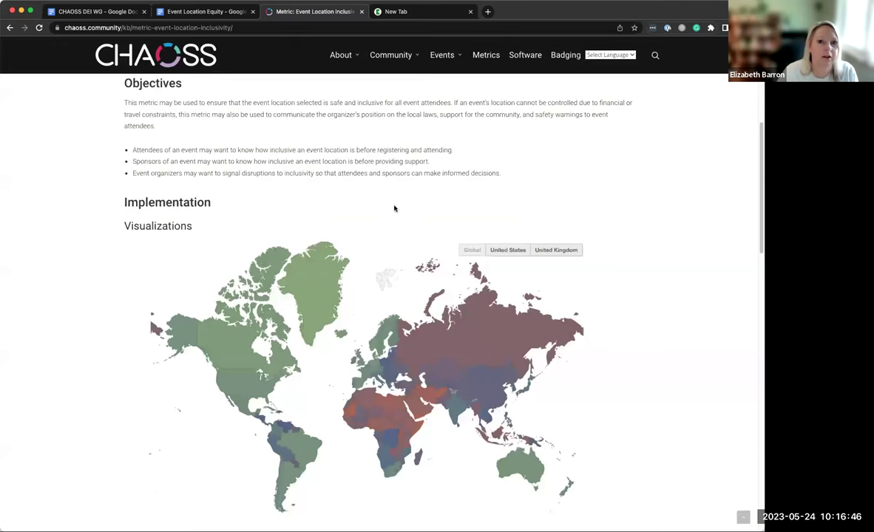
scroll(376, 220, "up", 5)
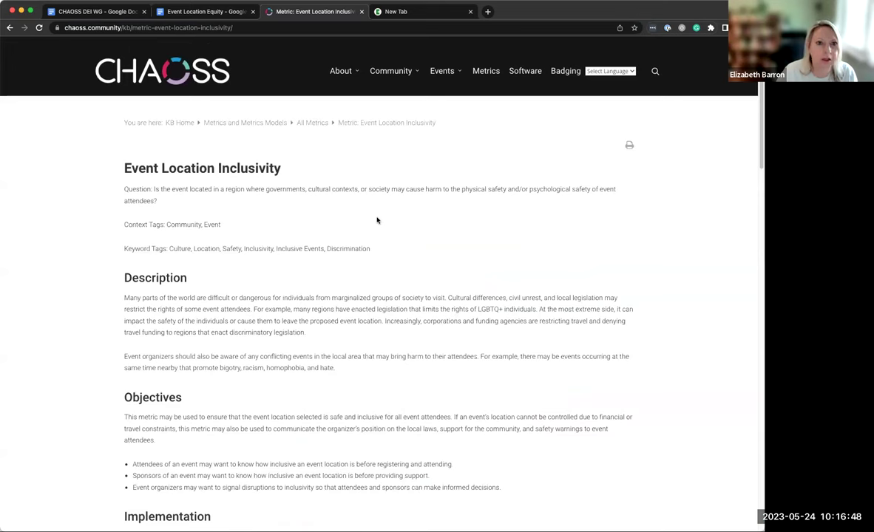
left_click(486, 71)
left_click(278, 471)
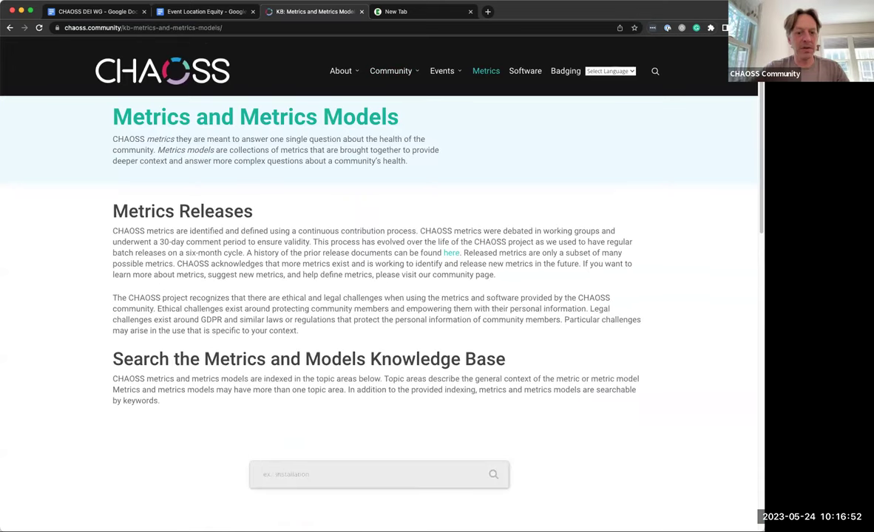
type("project access")
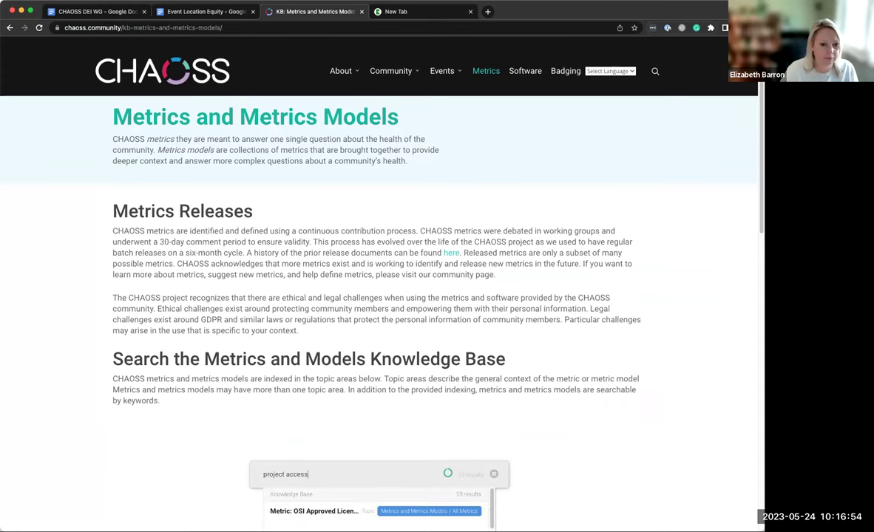
scroll(312, 480, "down", 1)
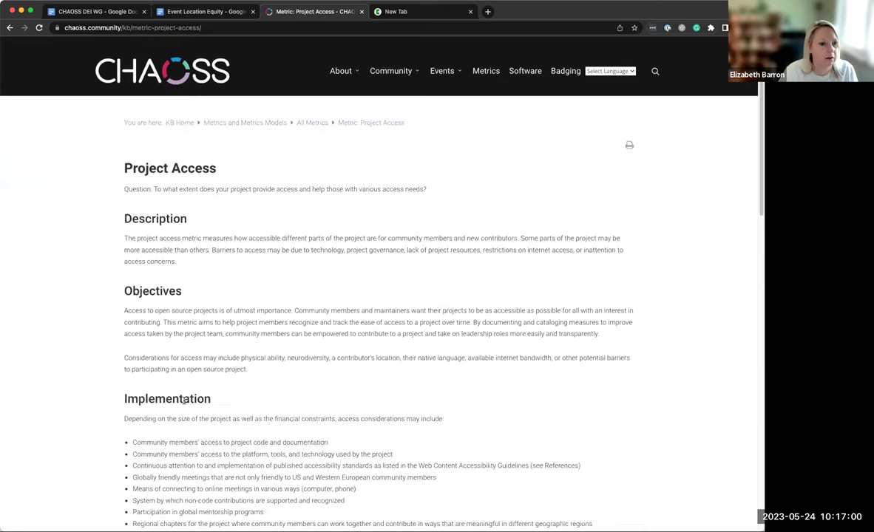
Copy the project access survey line and its first Likert item from the page's Data Collection Strategies.
scroll(184, 404, "down", 5)
scroll(185, 404, "down", 4)
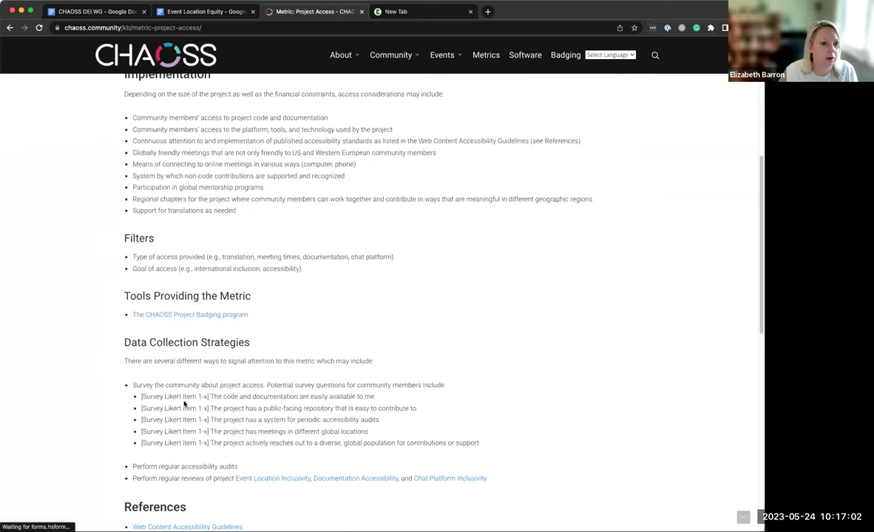
left_click_drag(133, 385, 431, 403)
key("ctrl+c")
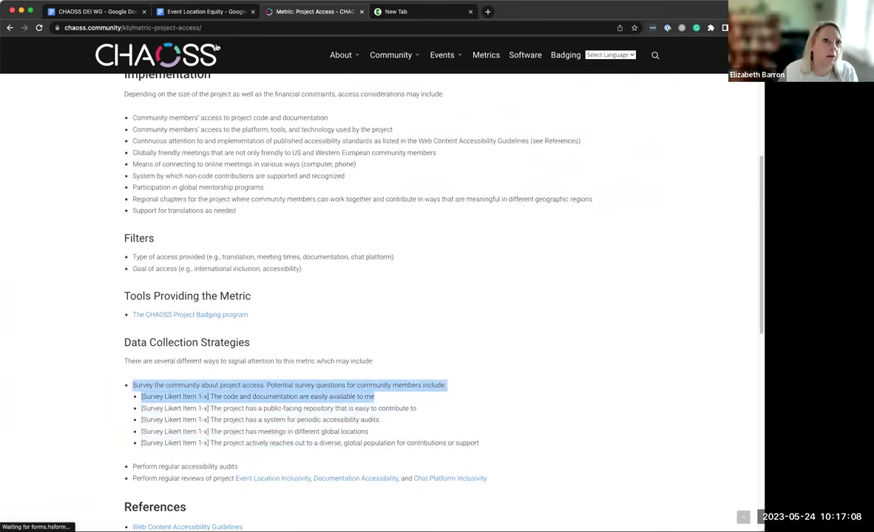
Paste the copied survey text above "Survey community members with sample questions including:" in the Event Location Equity document.
left_click(199, 12)
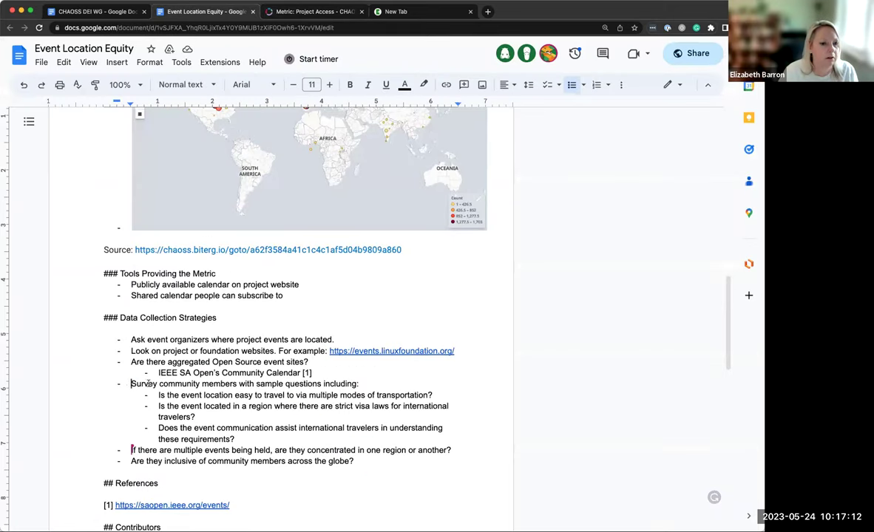
triple_click(147, 384)
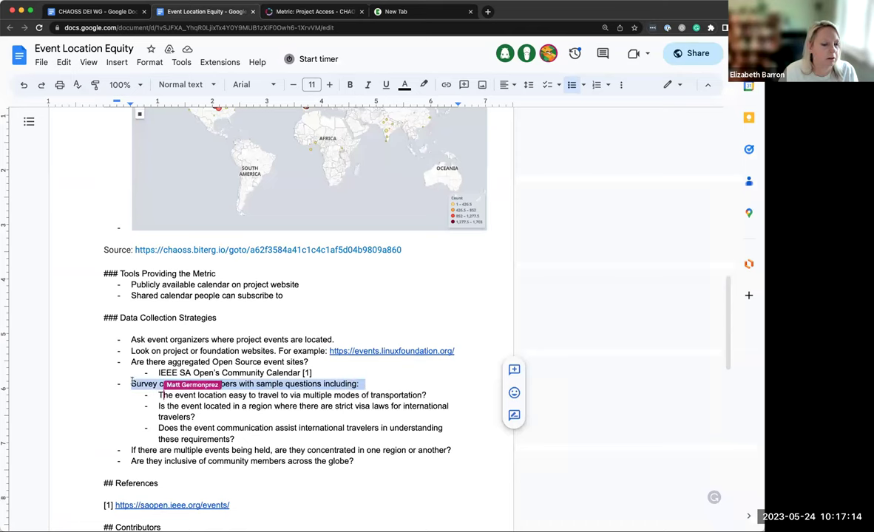
key("Left")
key("ctrl+v")
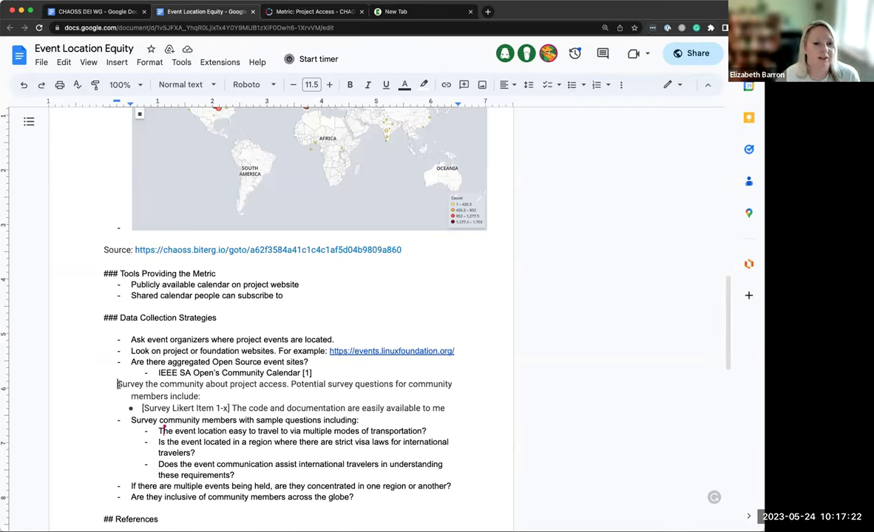
left_click(479, 411, "shift")
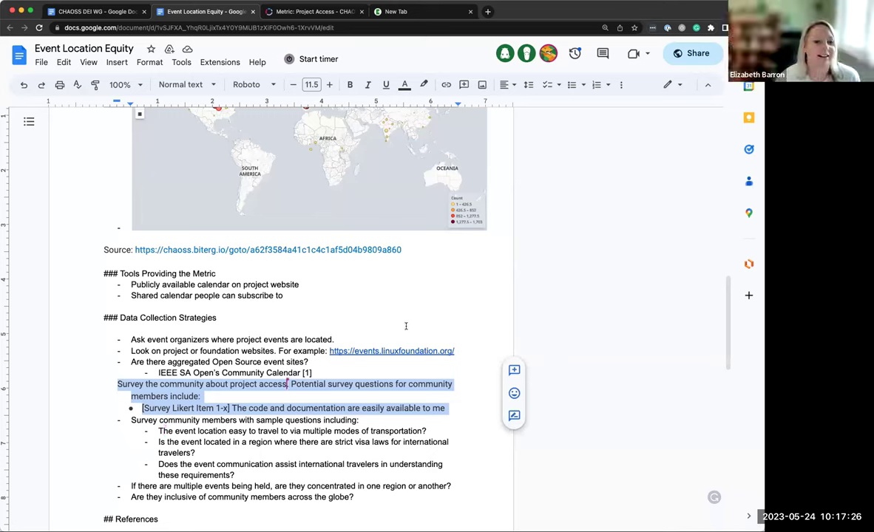
left_click(358, 420)
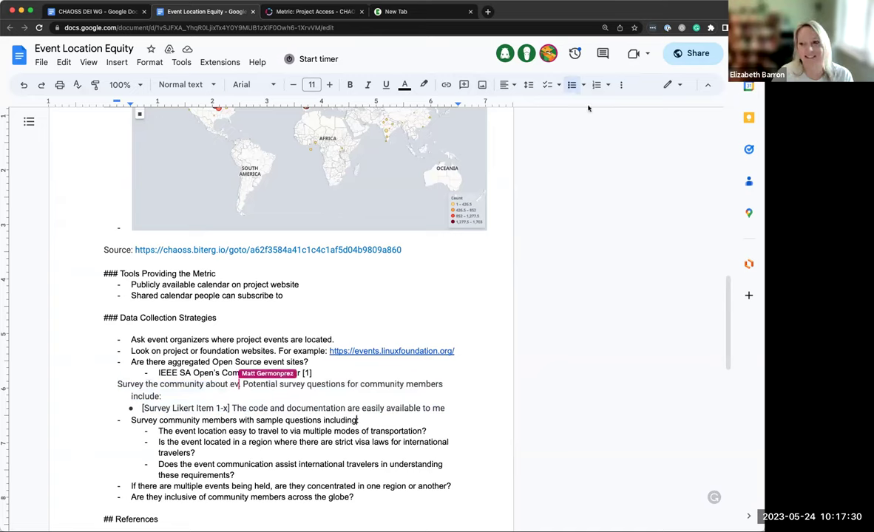
Select the document's web address and review the Data Collection Strategies, References and Contributors sections.
left_click(142, 27)
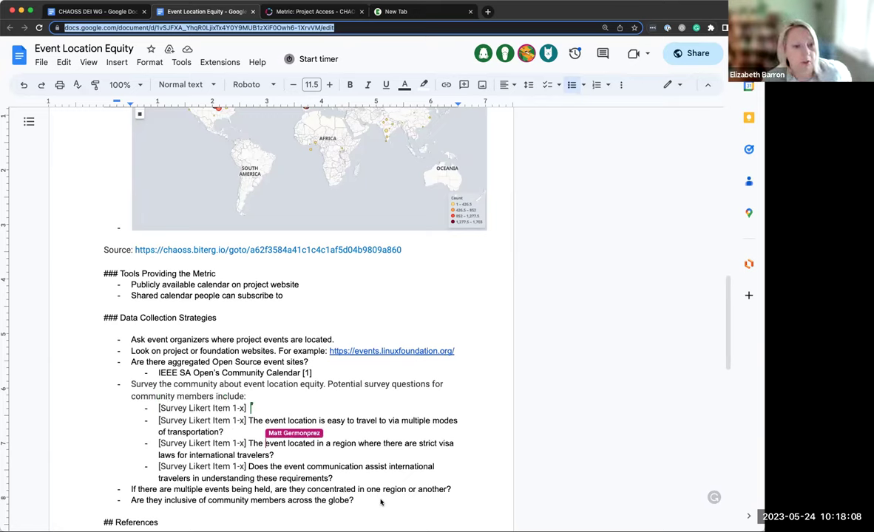
left_click(477, 309)
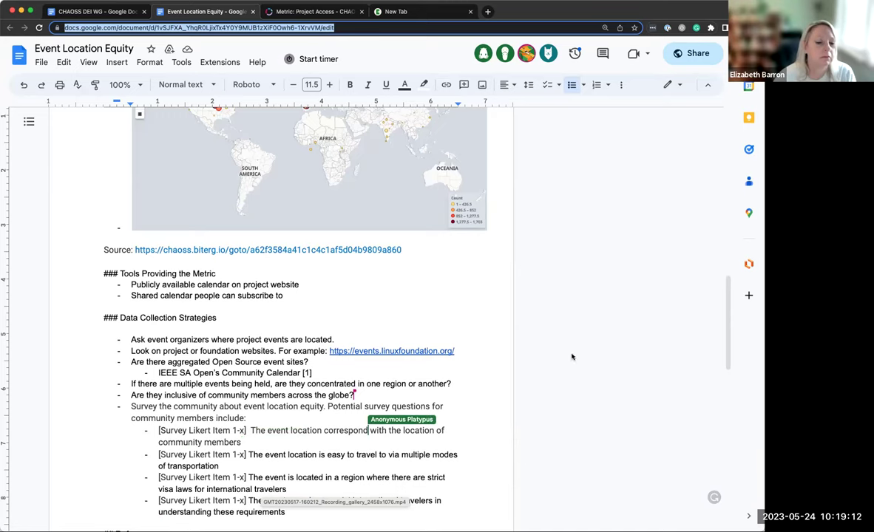
scroll(460, 460, "down", 2)
scroll(458, 460, "down", 6)
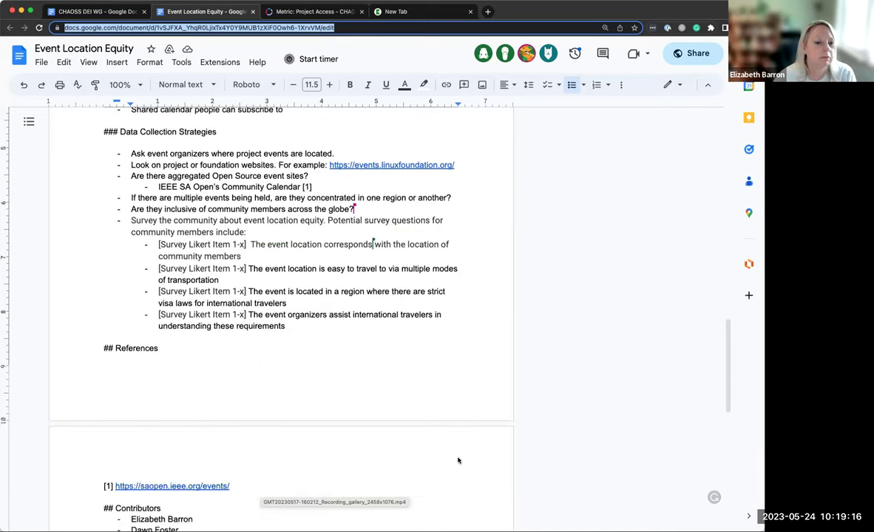
scroll(458, 461, "down", 3)
scroll(458, 461, "up", 1)
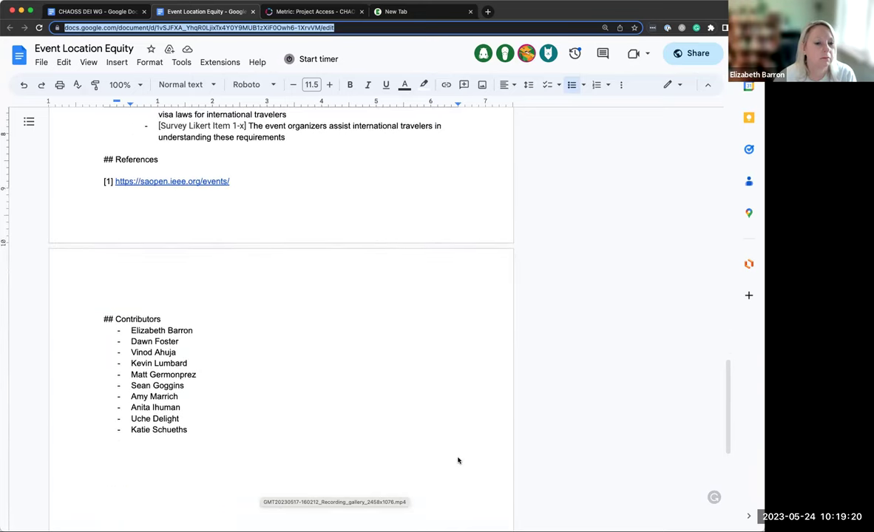
scroll(458, 461, "up", 8)
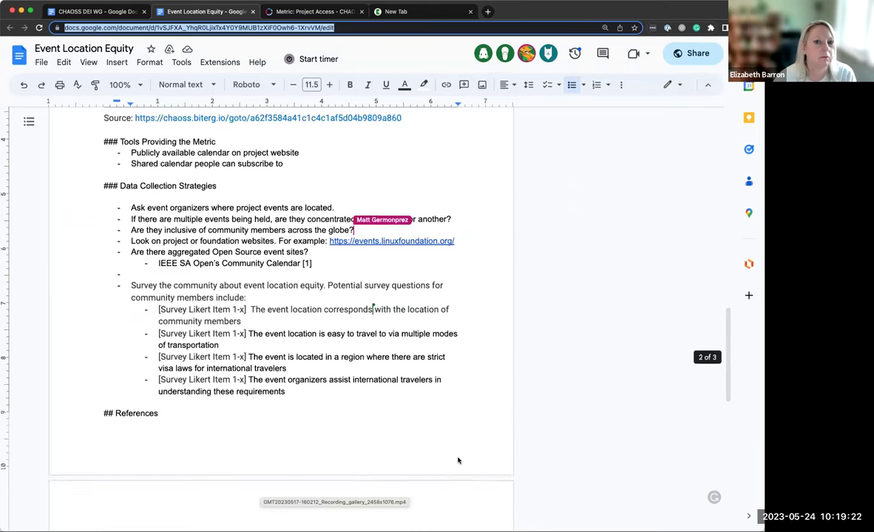
scroll(458, 461, "up", 1)
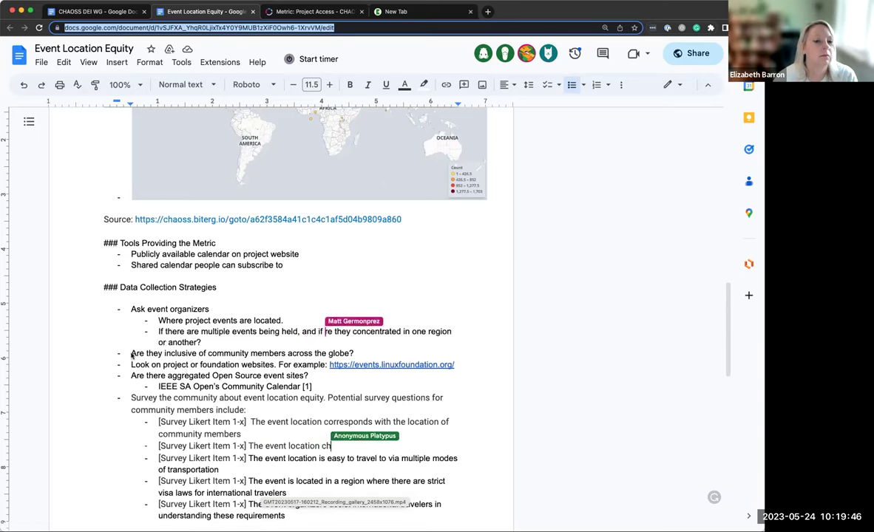
Make "Are they inclusive of community members across the globe?" a sub-item under "Ask event organizers".
left_click(131, 355)
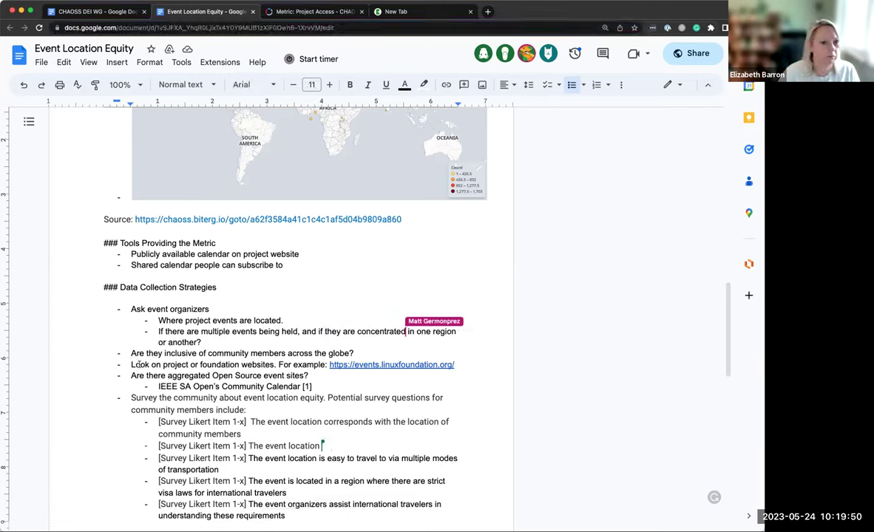
key("BackSpace")
key("BackSpace")
key("Return")
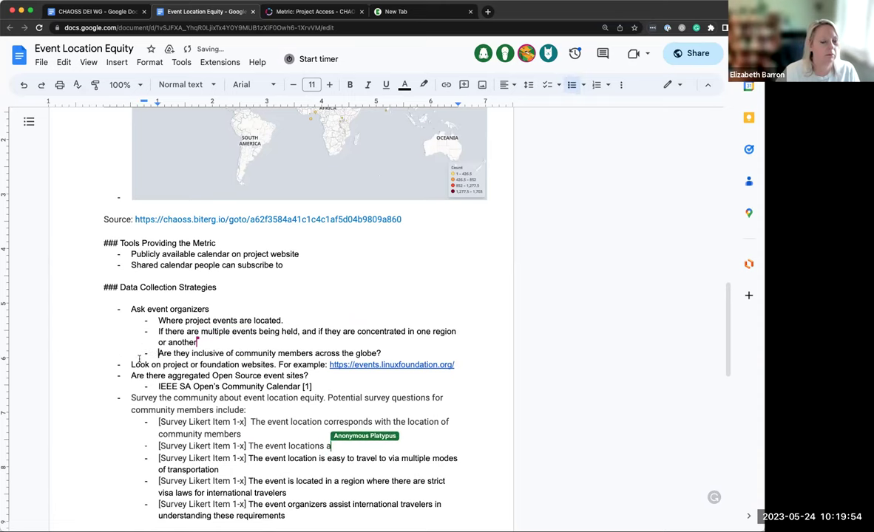
Reword the new sub-item to "Are the locations inclusive of community members across the globe?".
left_click(190, 353)
key("BackSpace")
type("locations")
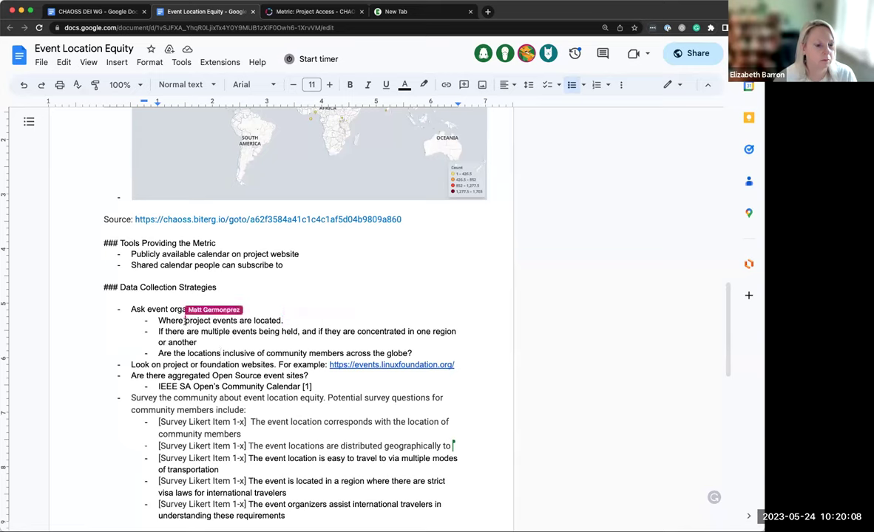
Review the Data Collection Strategies and open the IEEE SA events calendar link listed as reference [1].
left_click(223, 421)
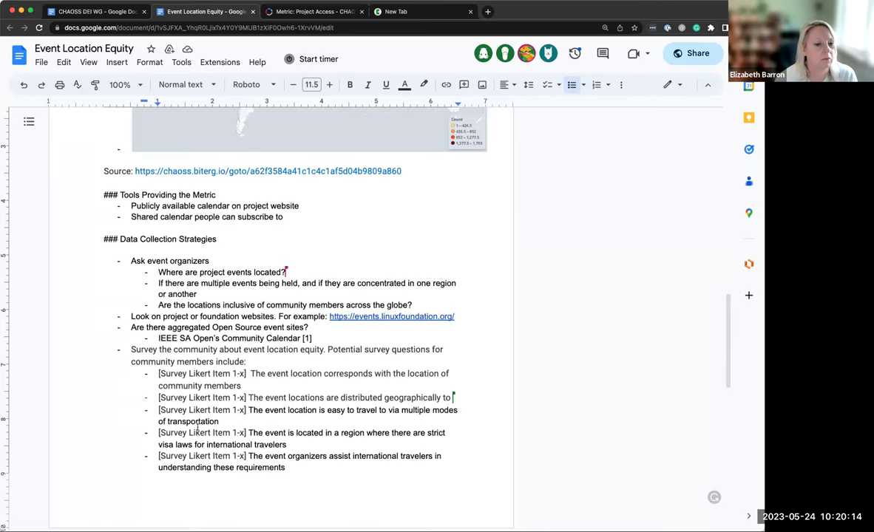
scroll(197, 427, "down", 20)
scroll(197, 427, "up", 15)
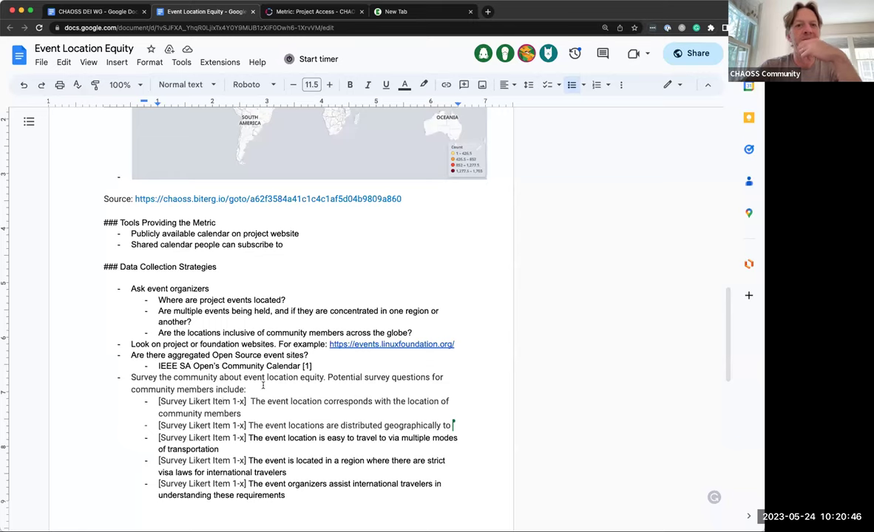
scroll(262, 388, "down", 1)
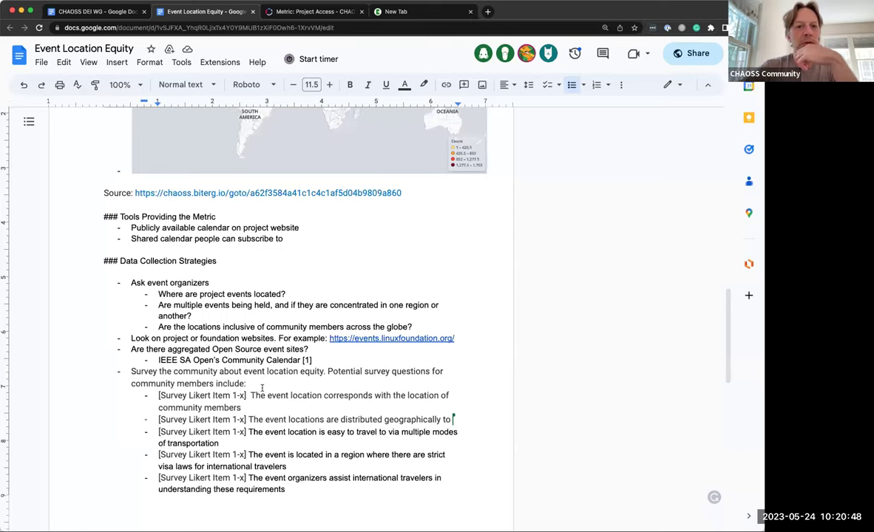
scroll(262, 387, "down", 3)
scroll(262, 387, "down", 5)
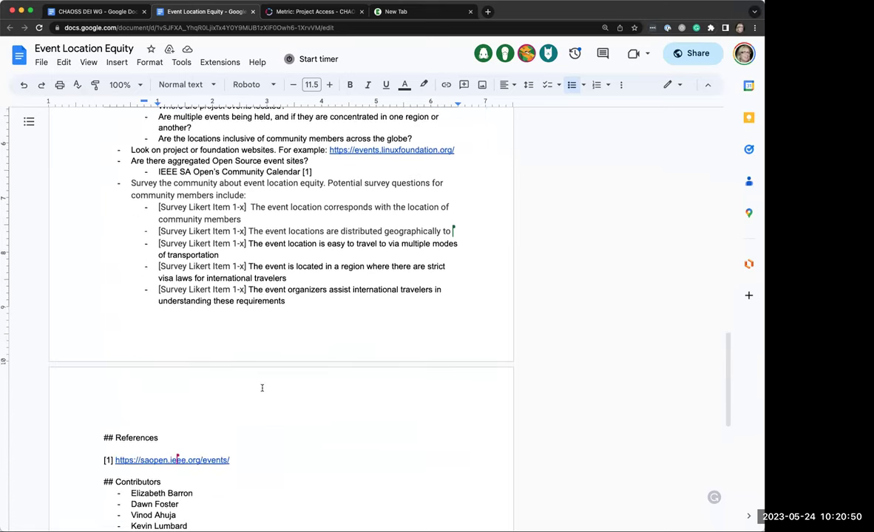
left_click(188, 427)
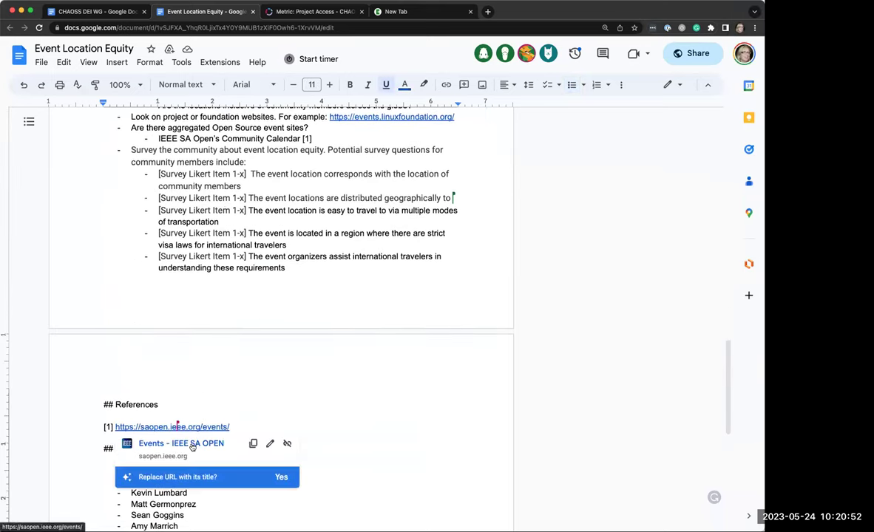
left_click(199, 443)
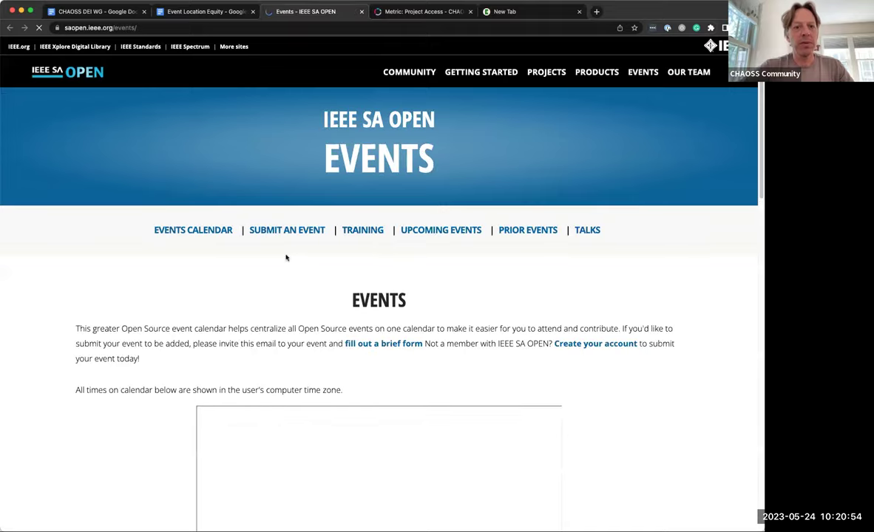
Examine the IEEE SA OPEN Events page, including its calendar, event submission, featured talks and training sections.
scroll(228, 356, "down", 5)
scroll(228, 356, "down", 10)
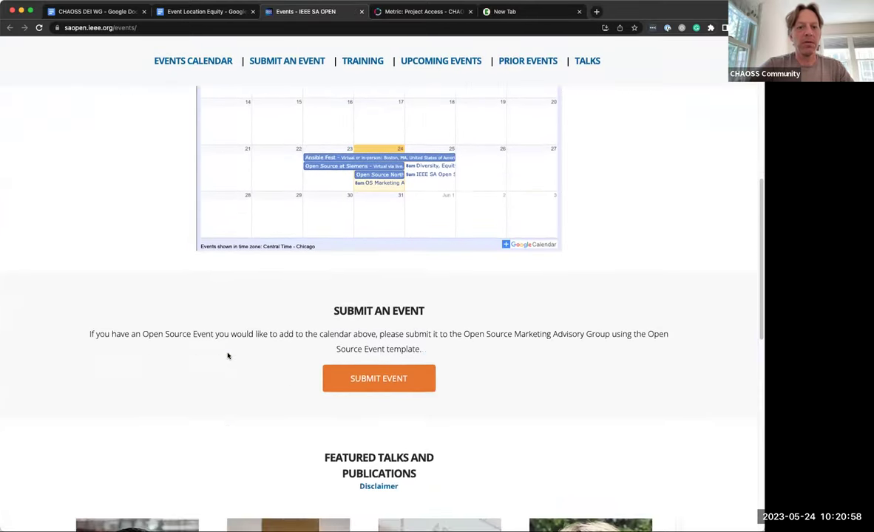
scroll(228, 356, "down", 4)
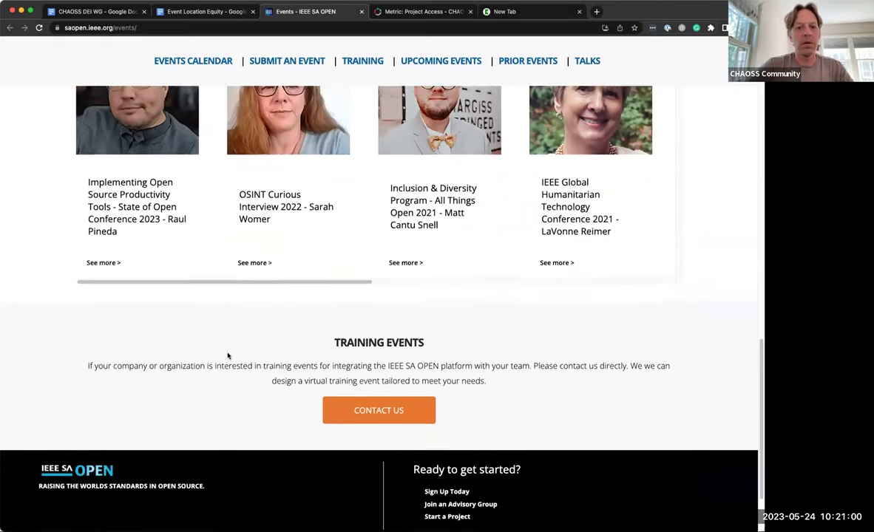
scroll(228, 357, "up", 9)
scroll(229, 355, "down", 10)
scroll(375, 303, "up", 2)
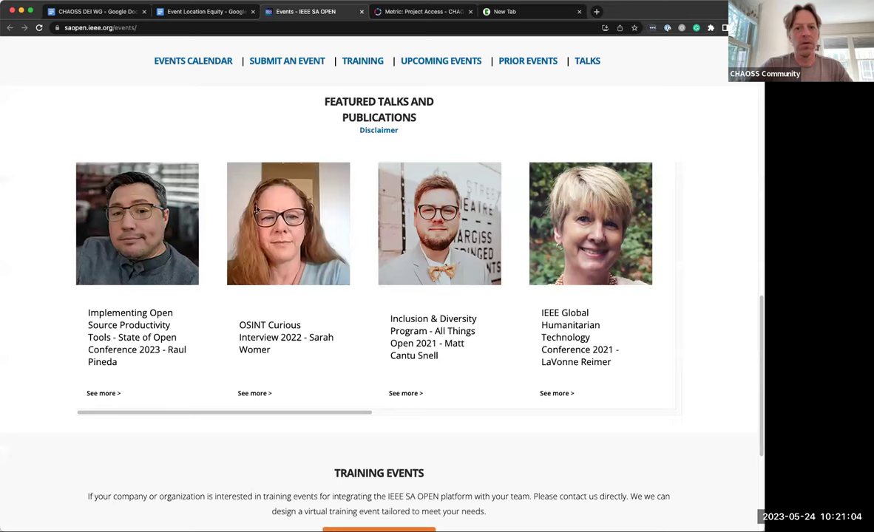
scroll(256, 209, "up", 5)
scroll(257, 209, "up", 10)
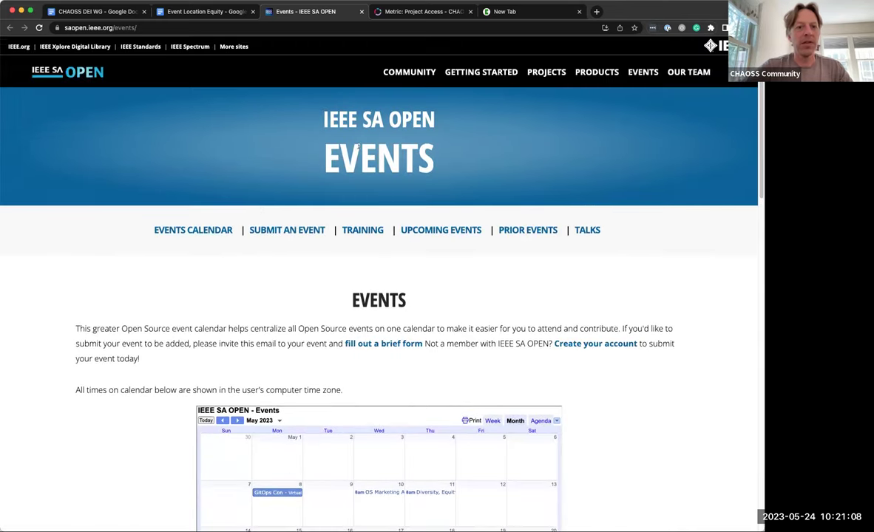
Return to the Event Location Equity document, dismiss the reference link preview and review the Data Collection Strategies and References.
key("ctrl+shift+Tab")
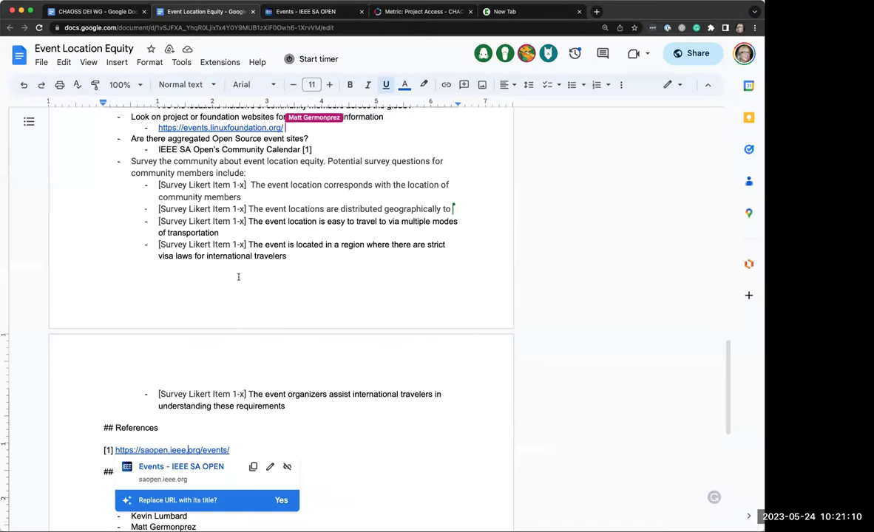
left_click(375, 460)
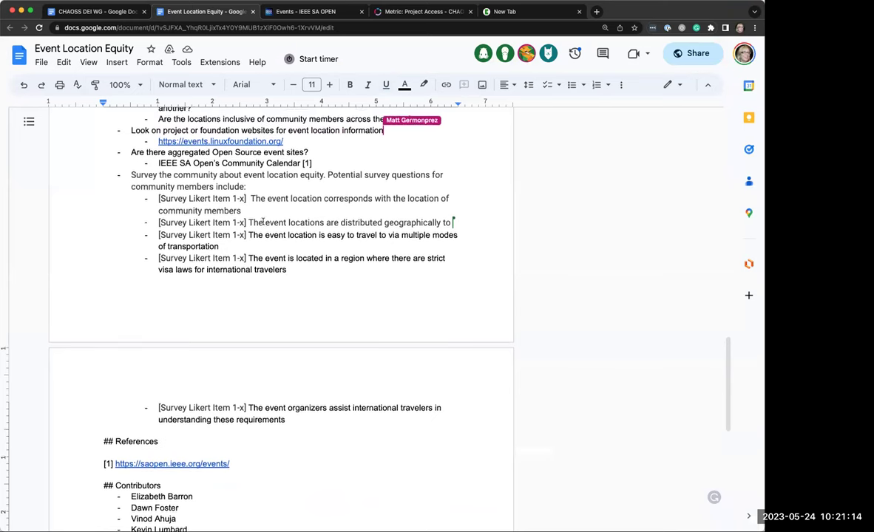
scroll(263, 221, "up", 1)
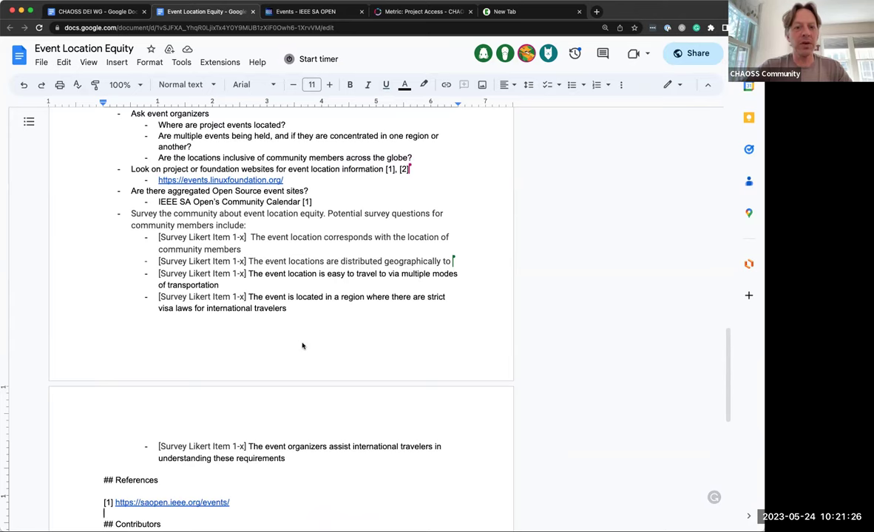
scroll(302, 345, "up", 1)
scroll(302, 345, "up", 3)
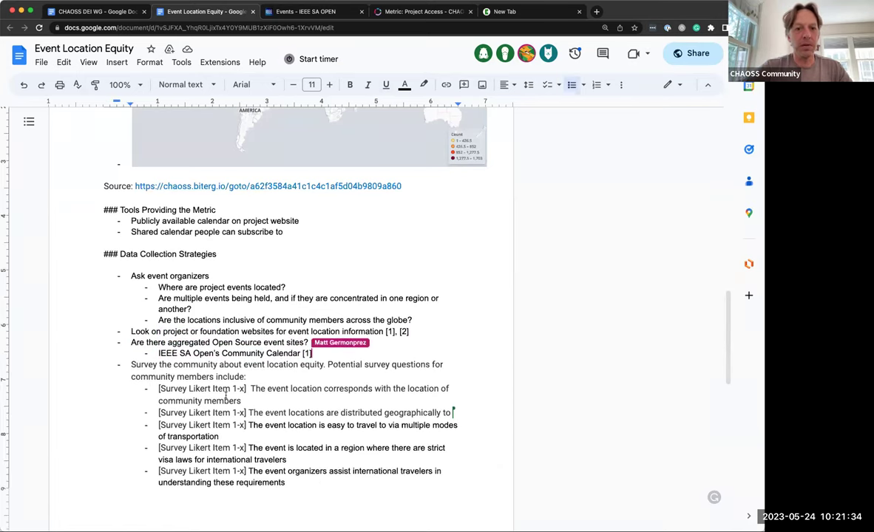
scroll(226, 395, "down", 2)
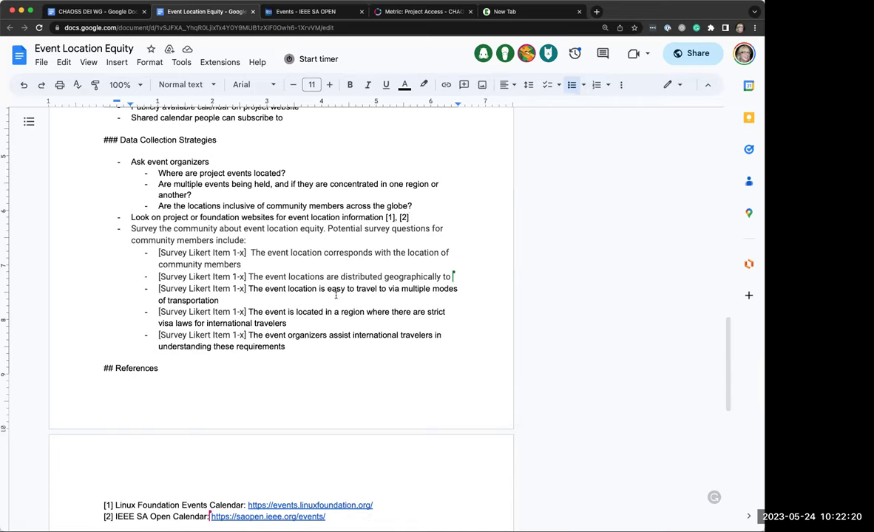
Review the rest of the metric document, covering the Visualizations, Filters, Objectives, Description and Question sections.
scroll(336, 295, "up", 5)
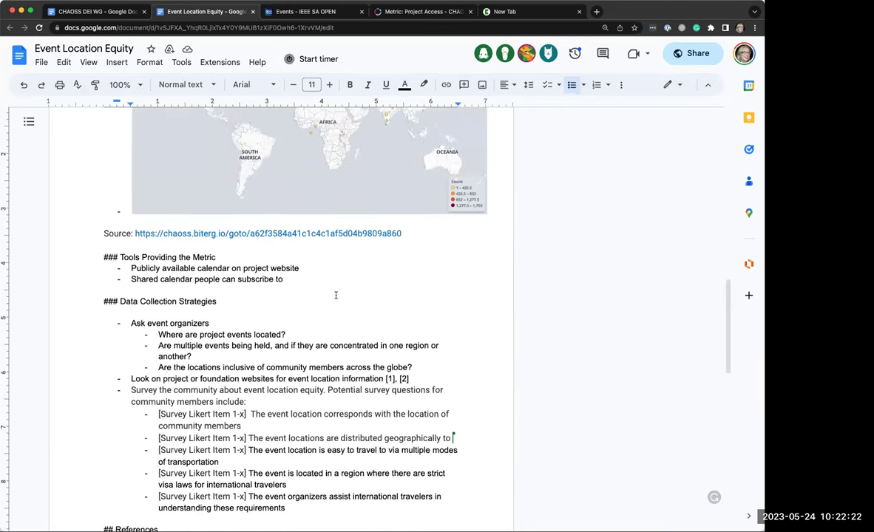
scroll(336, 296, "up", 10)
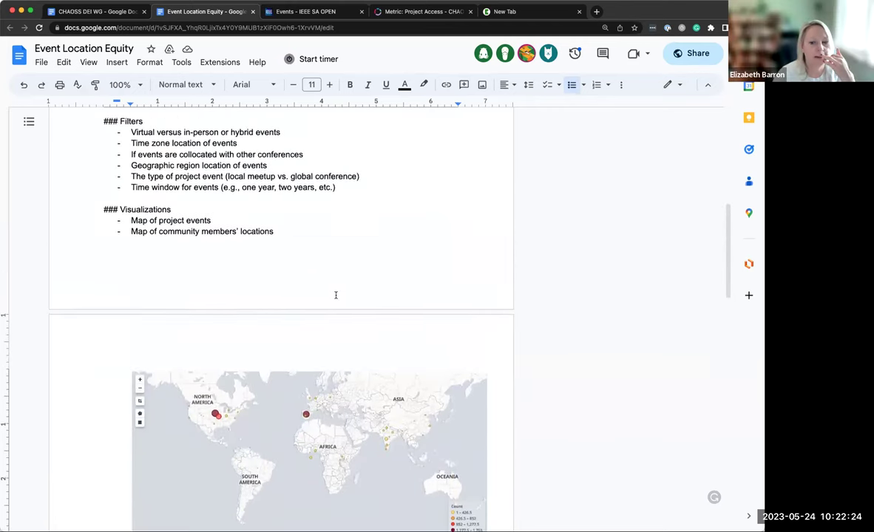
scroll(336, 296, "down", 4)
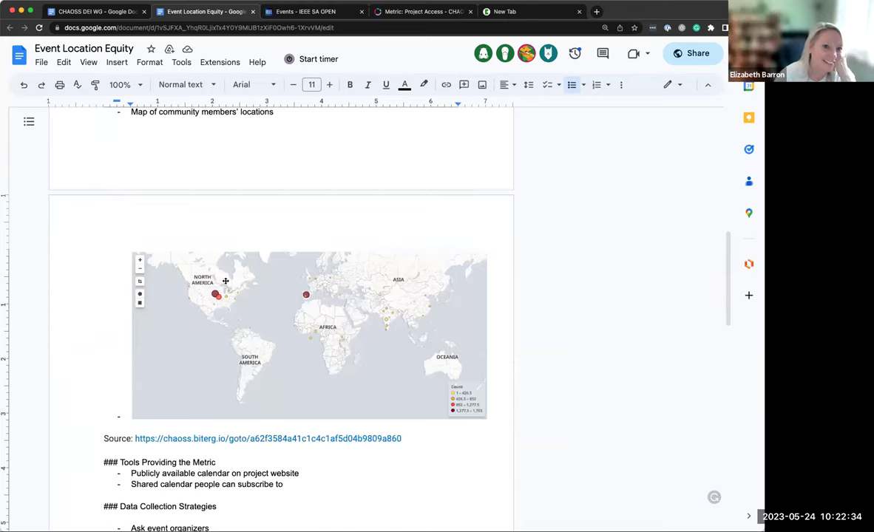
scroll(117, 264, "up", 5)
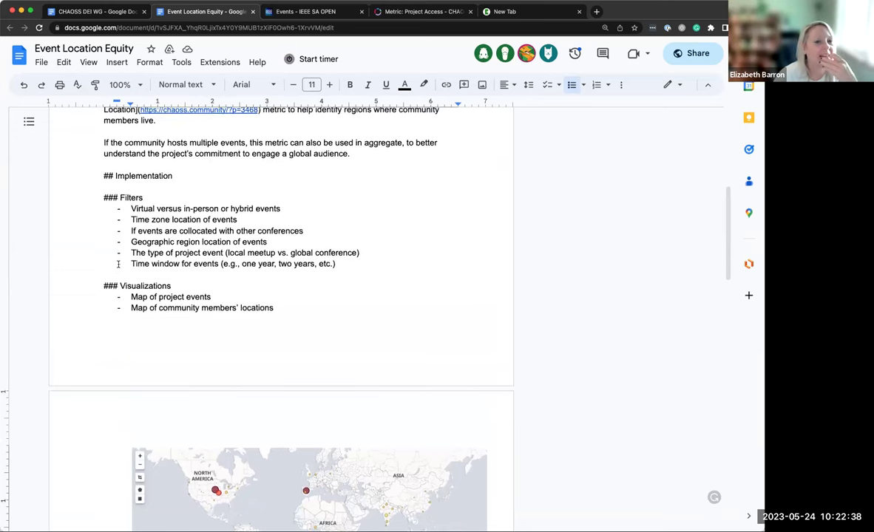
scroll(118, 264, "up", 2)
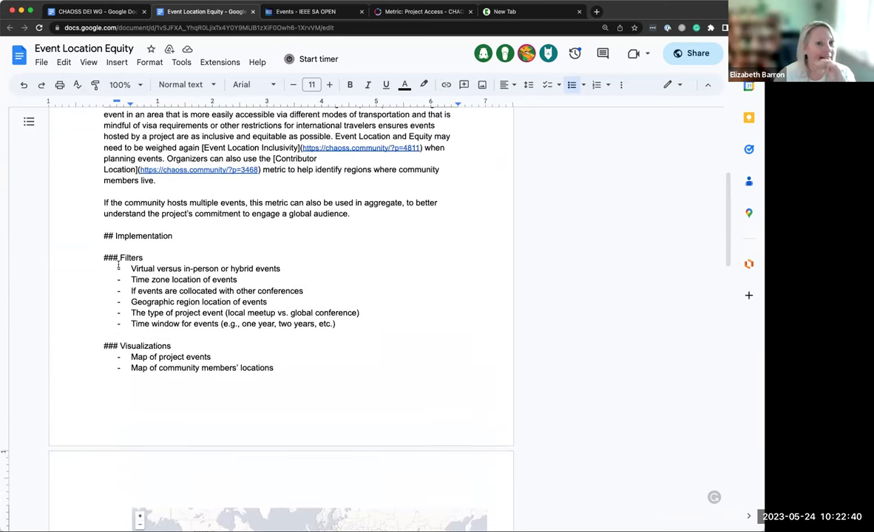
scroll(118, 264, "up", 4)
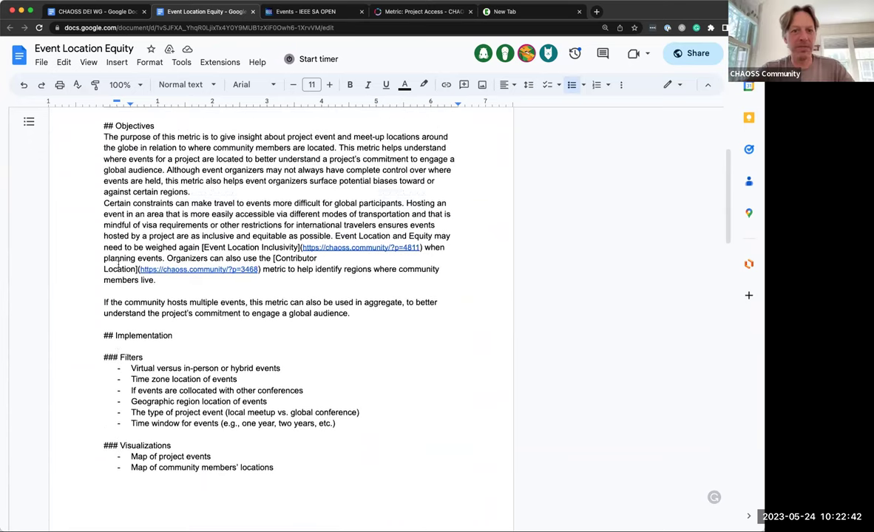
scroll(117, 264, "up", 3)
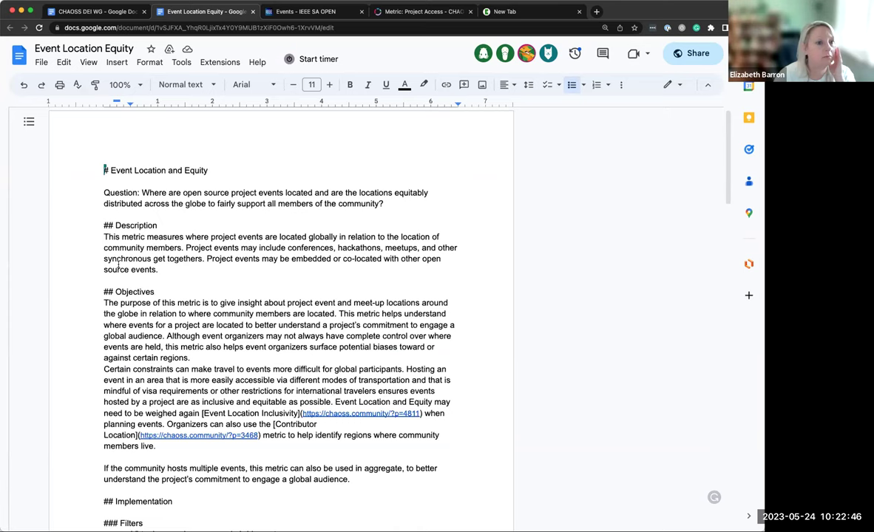
scroll(118, 265, "down", 2)
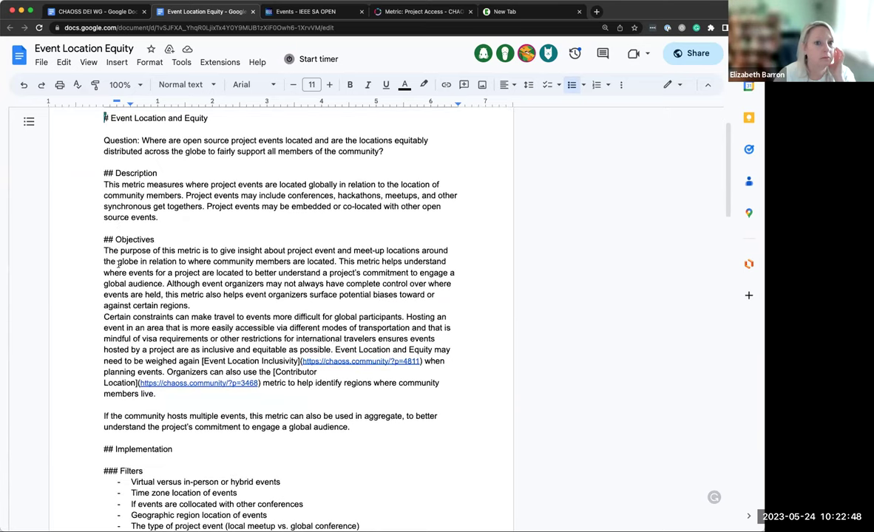
scroll(118, 264, "down", 3)
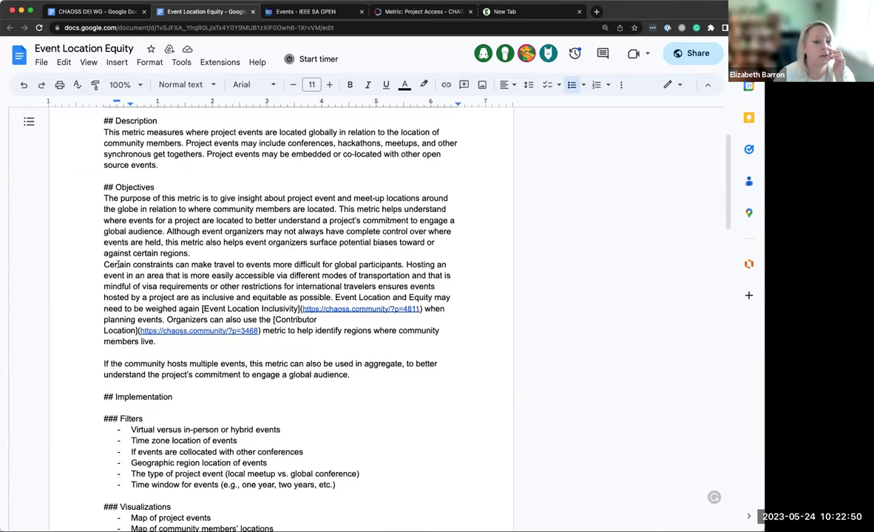
In the CHAOSS DEI WG notes, add an action item under "Event Location and Equity Metric" assigning a member to bring it to the Common Working Group meeting for approval.
left_click(94, 12)
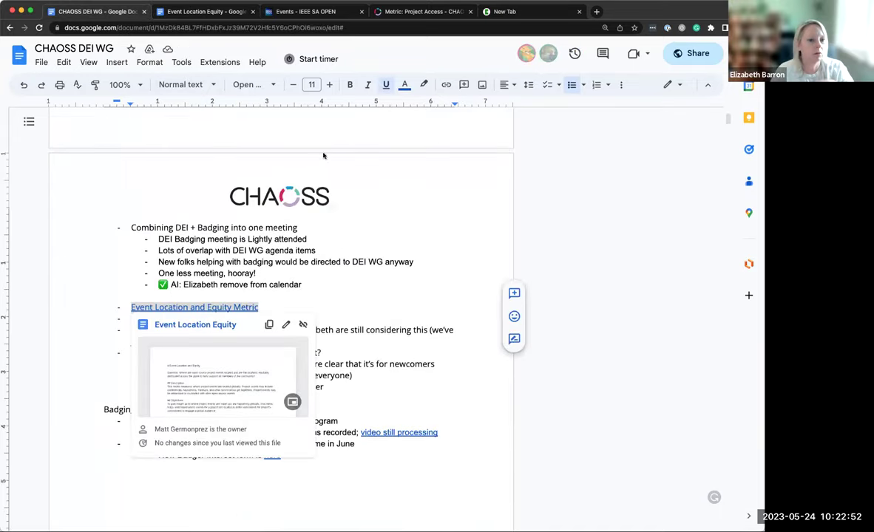
left_click(313, 306)
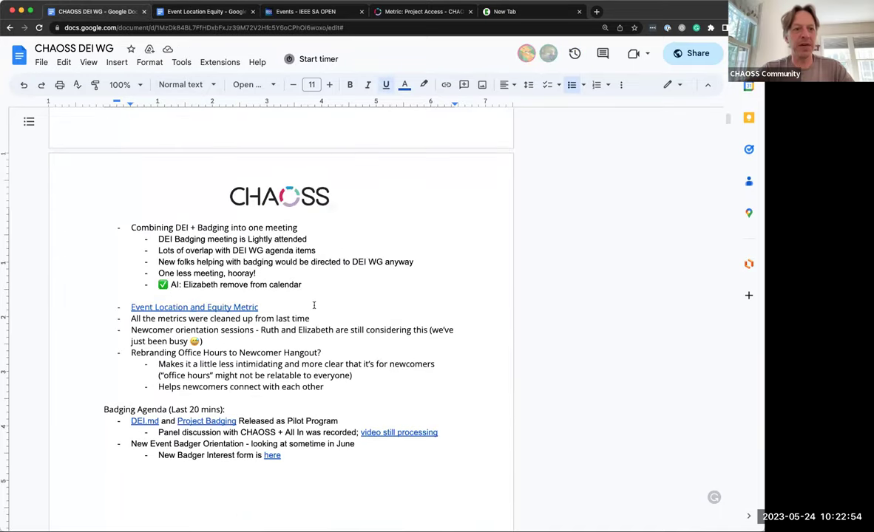
key("Return")
key("Tab")
type("AI Ke")
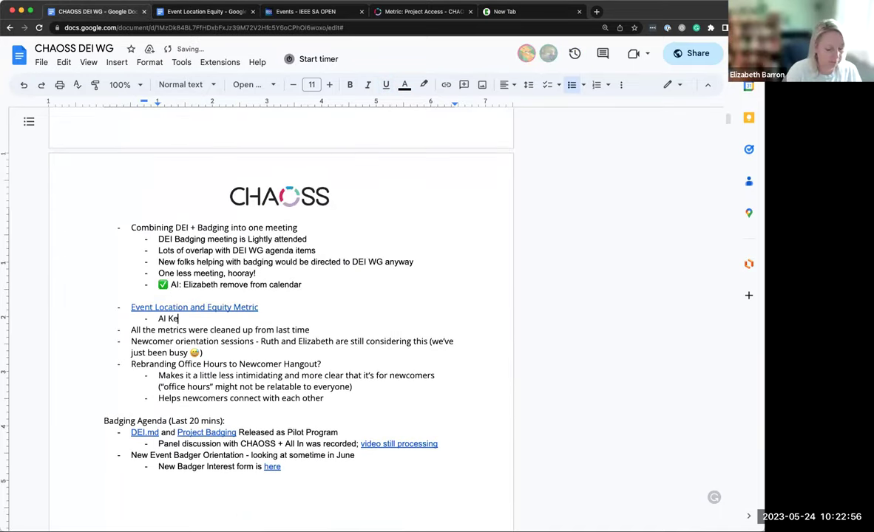
type("vin to bring to Common Working Group meeting for approval")
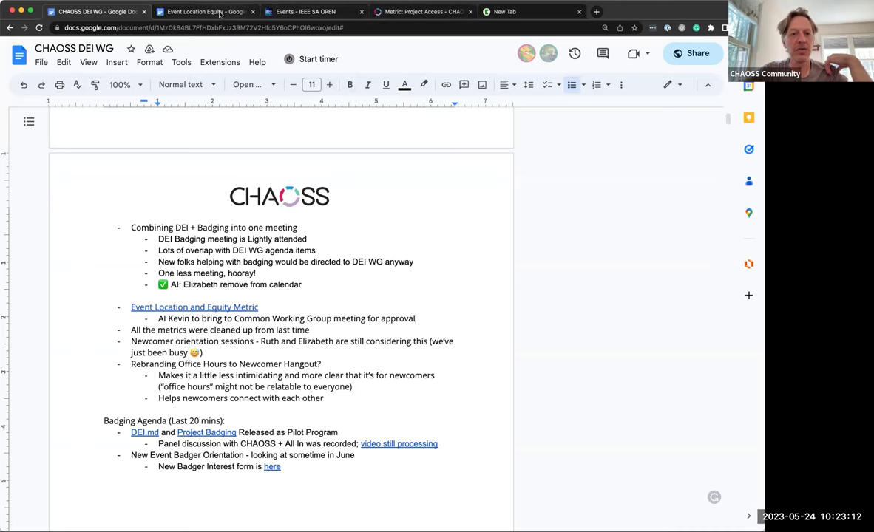
Recheck the Filters, Visualizations and Data Collection Strategies sections in the Event Location Equity document.
left_click(218, 14)
scroll(233, 264, "down", 5)
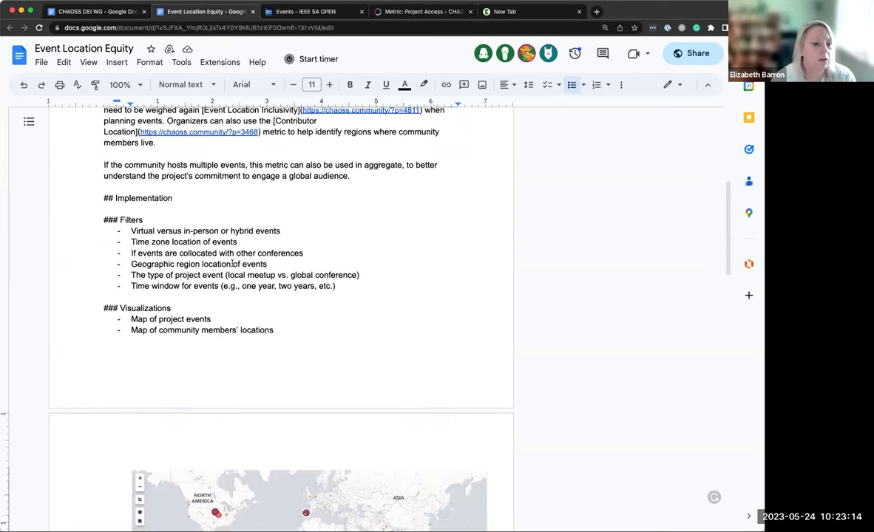
scroll(232, 263, "down", 5)
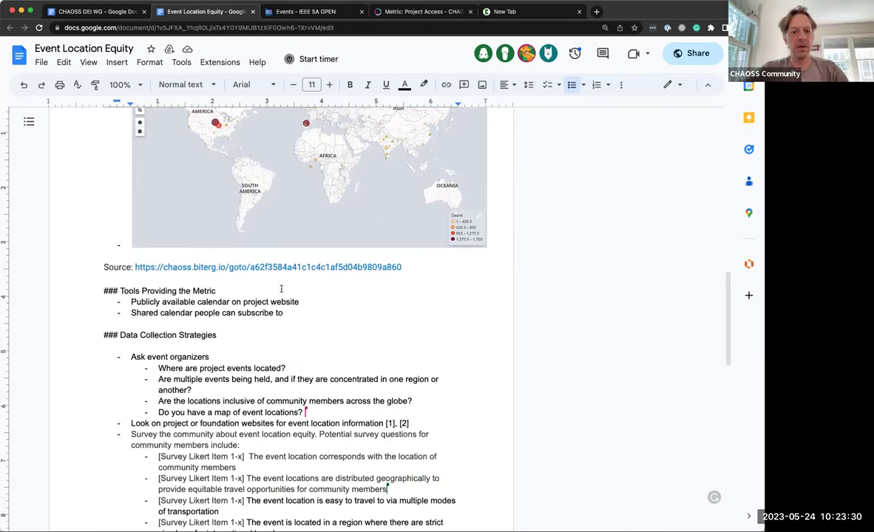
scroll(281, 289, "up", 15)
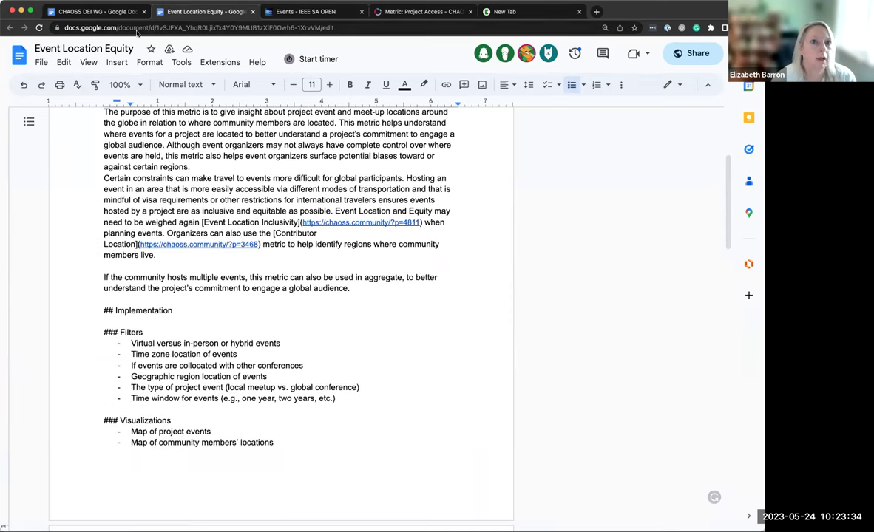
Return to the CHAOSS DEI WG notes, highlight "All the metrics were cleaned up from last time" and review the remaining agenda.
left_click(95, 11)
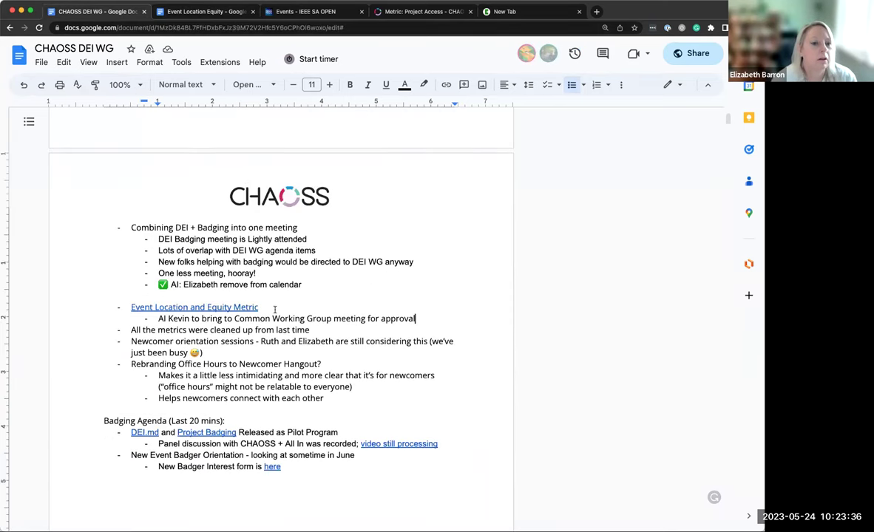
left_click(130, 330)
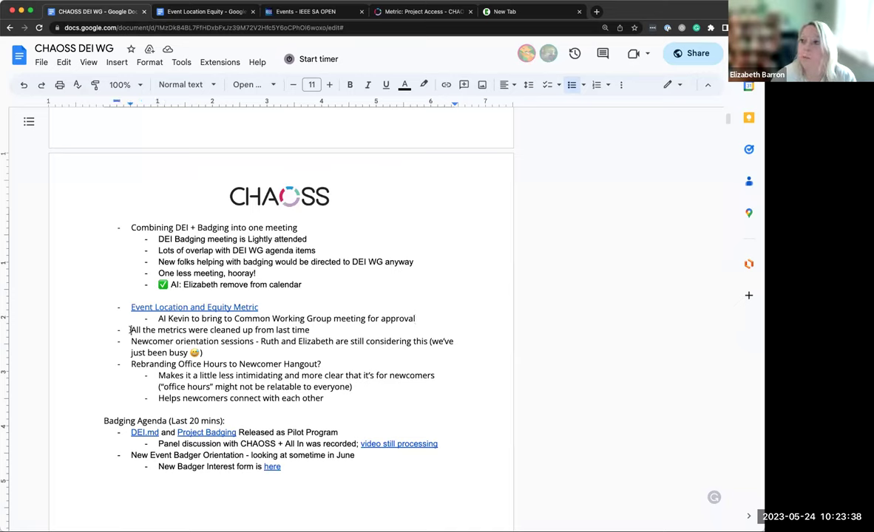
left_click_drag(130, 329, 310, 331)
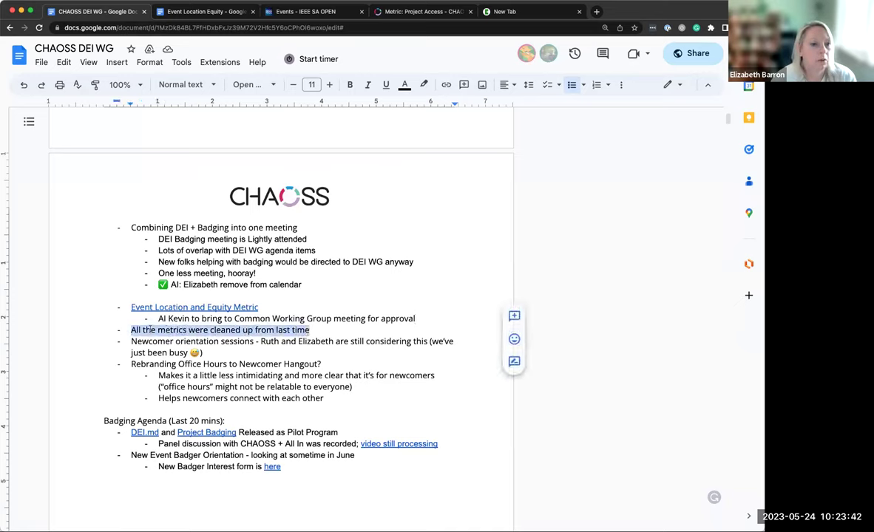
scroll(329, 362, "down", 3)
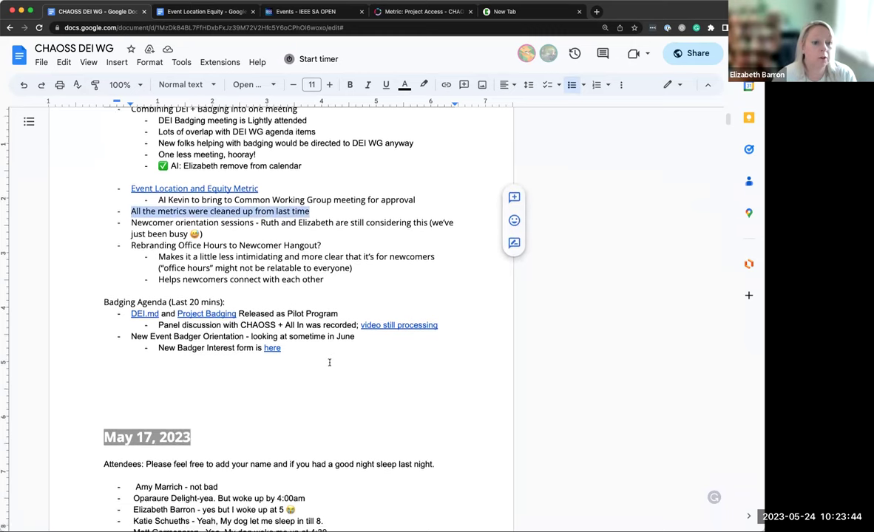
Review the May 17, 2023 agenda and its action items, and return to the current meeting's agenda.
scroll(329, 362, "down", 10)
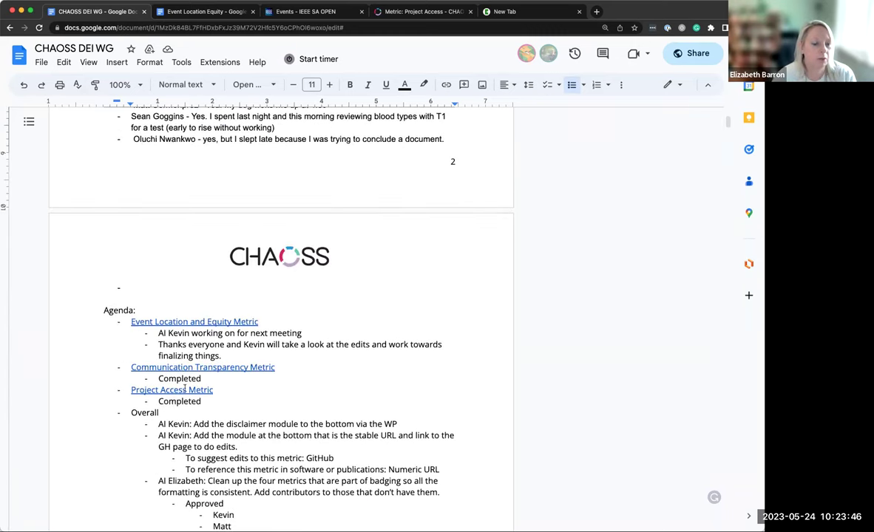
scroll(222, 429, "down", 3)
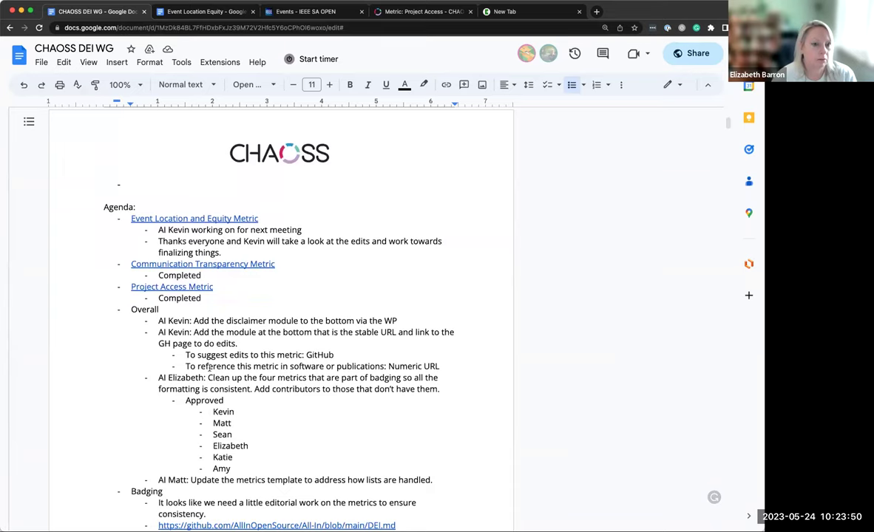
scroll(306, 433, "up", 3)
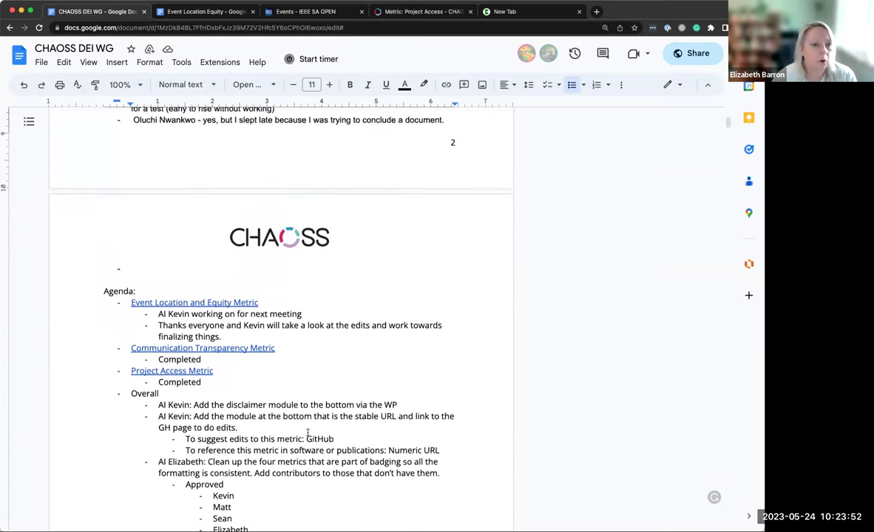
scroll(307, 434, "up", 18)
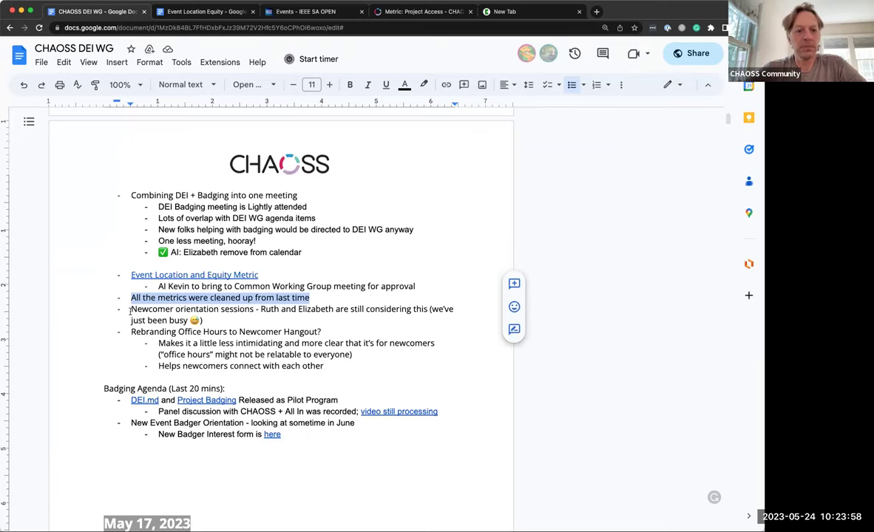
Highlight the "Newcomer orientation sessions" and "Rebranding Office Hours to Newcomer Hangout?" agenda items in turn for discussion.
left_click(132, 309)
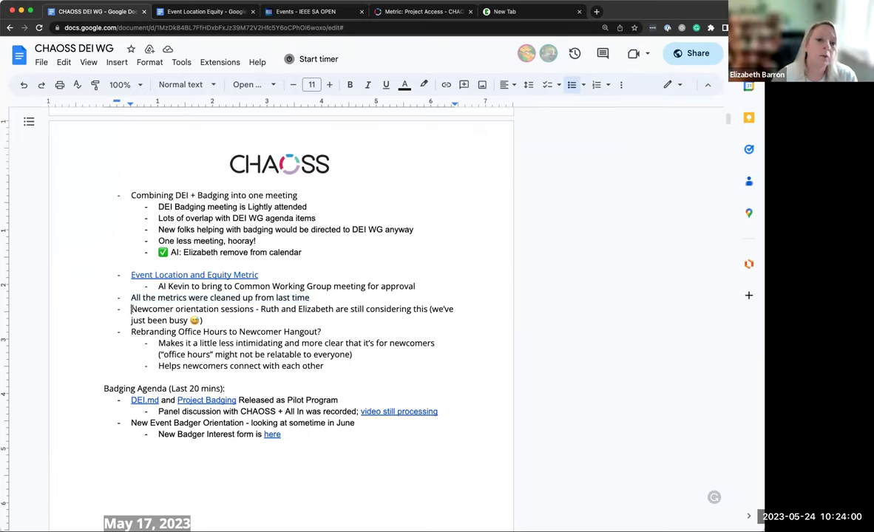
left_click_drag(132, 309, 247, 318)
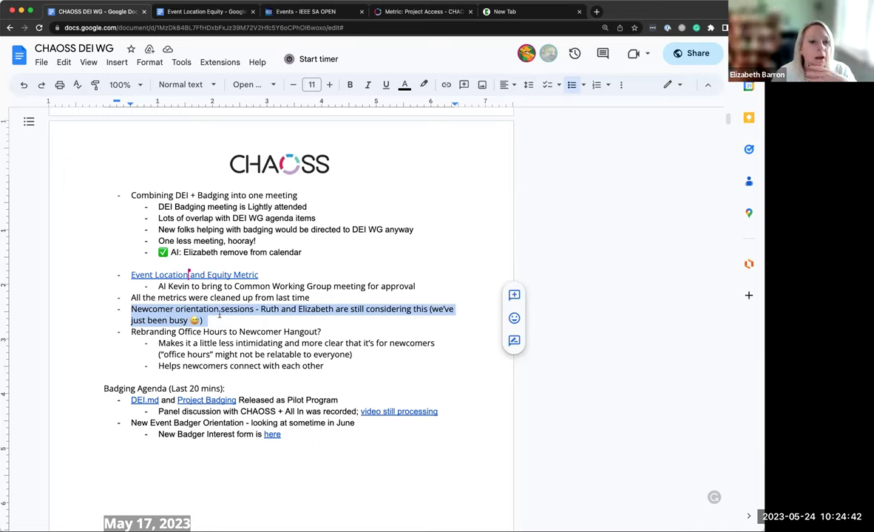
left_click(221, 321)
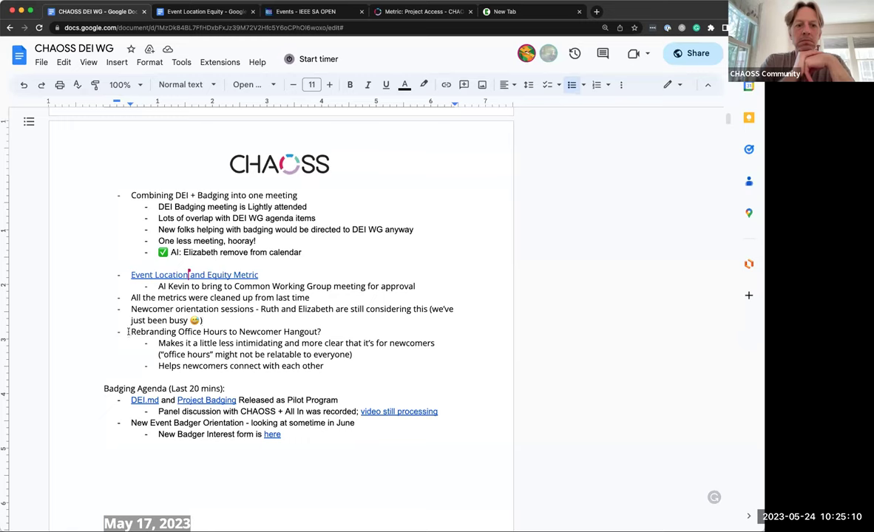
left_click_drag(128, 332, 322, 332)
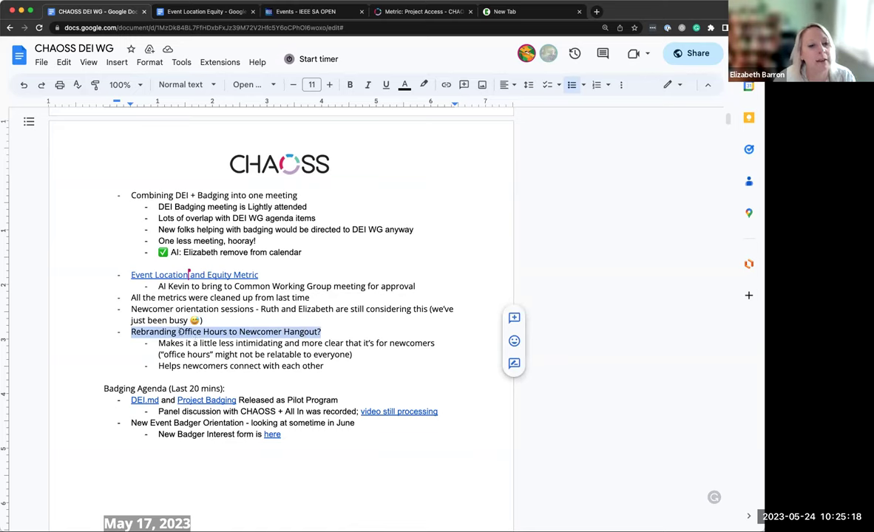
left_click(179, 332)
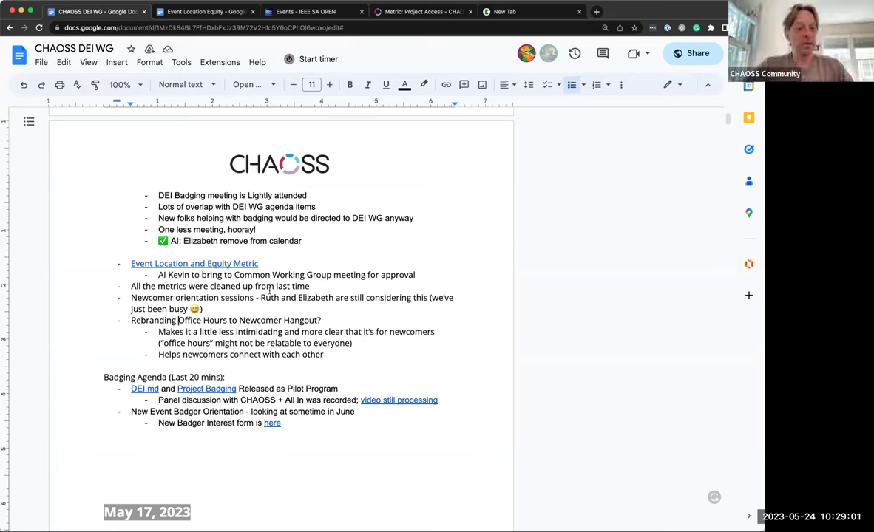
Under the Newcomer Hangout rebranding item, add the bullet "Make sure established community members feel welcome joining to meet newcomers".
left_click(355, 356)
key("Return")
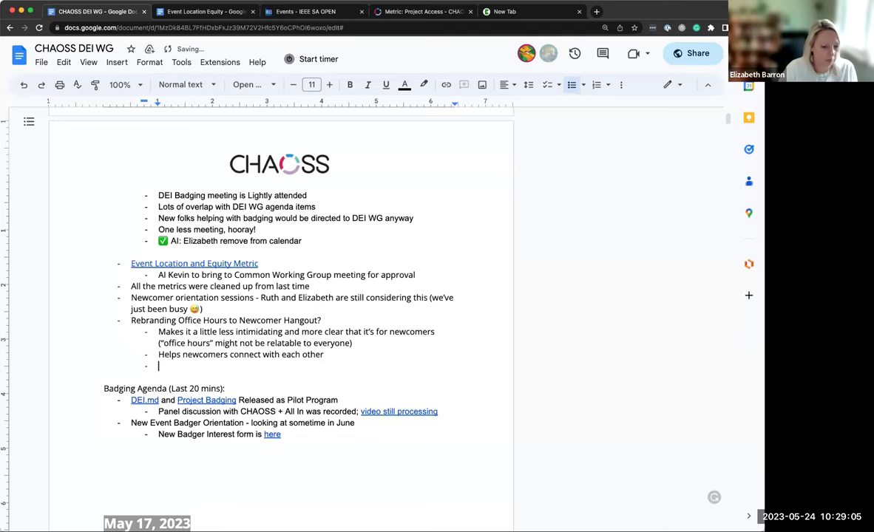
type("Make sure established community ")
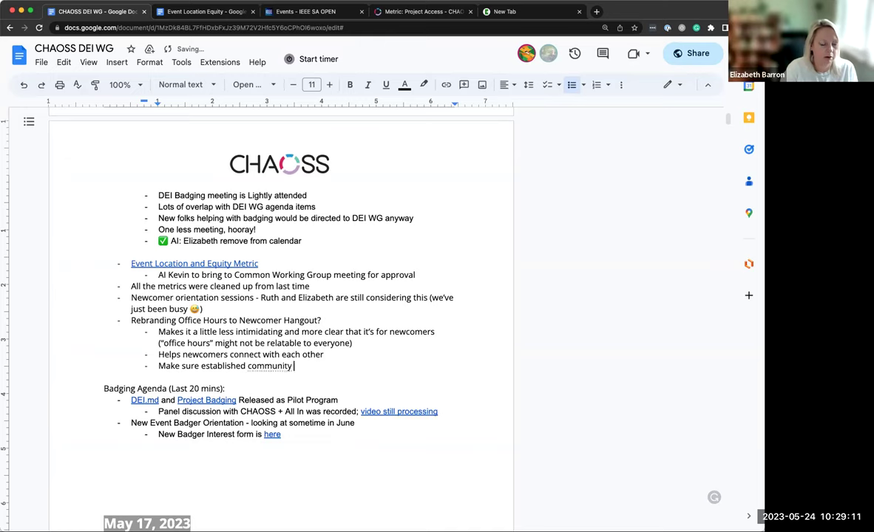
type("members feel welcome joining to meet newcomers")
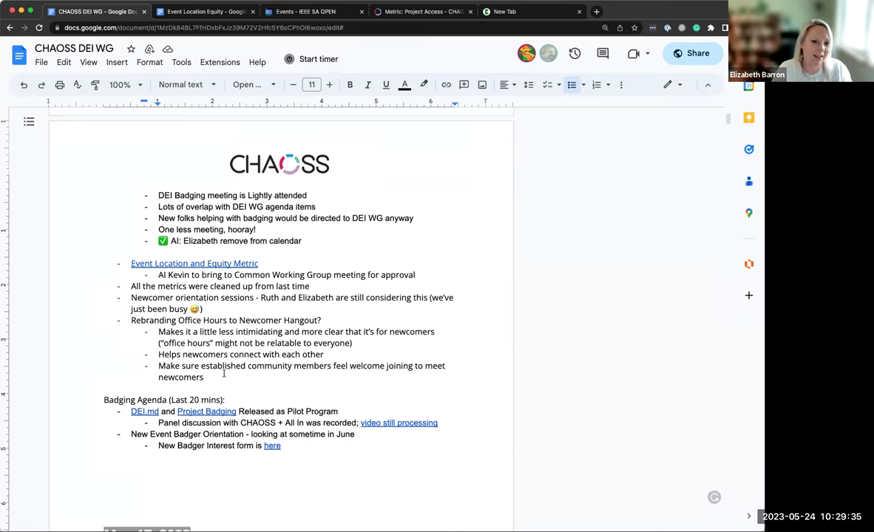
Go over the Badging Agenda heading and insert "with All In" before "Released as Pilot Program" in its first item.
scroll(222, 382, "down", 2)
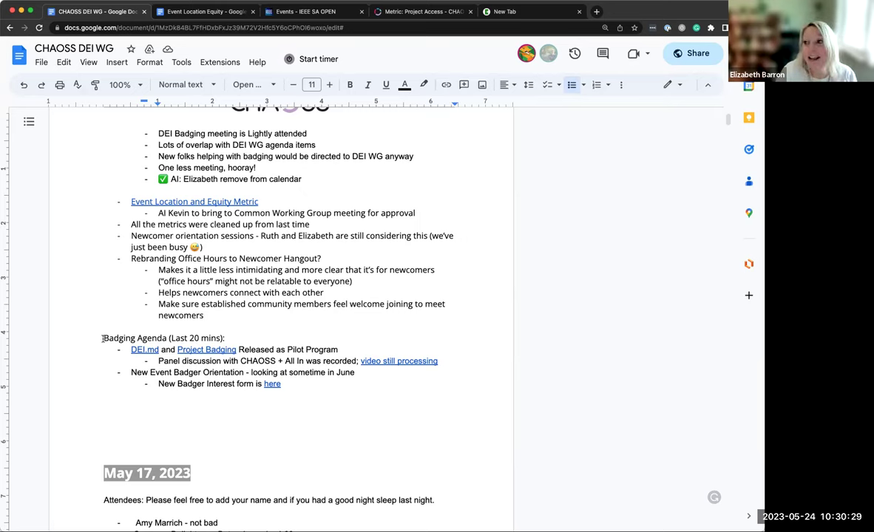
left_click_drag(102, 338, 226, 339)
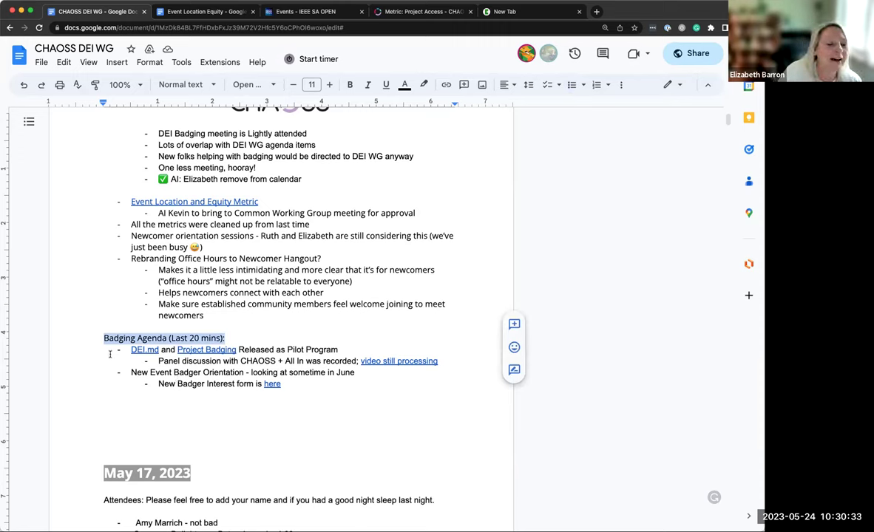
left_click_drag(123, 349, 160, 349)
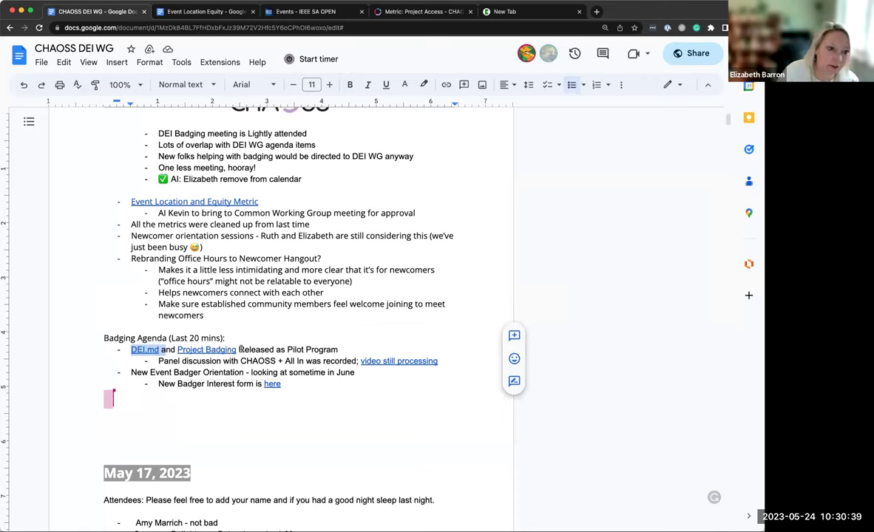
left_click(377, 348)
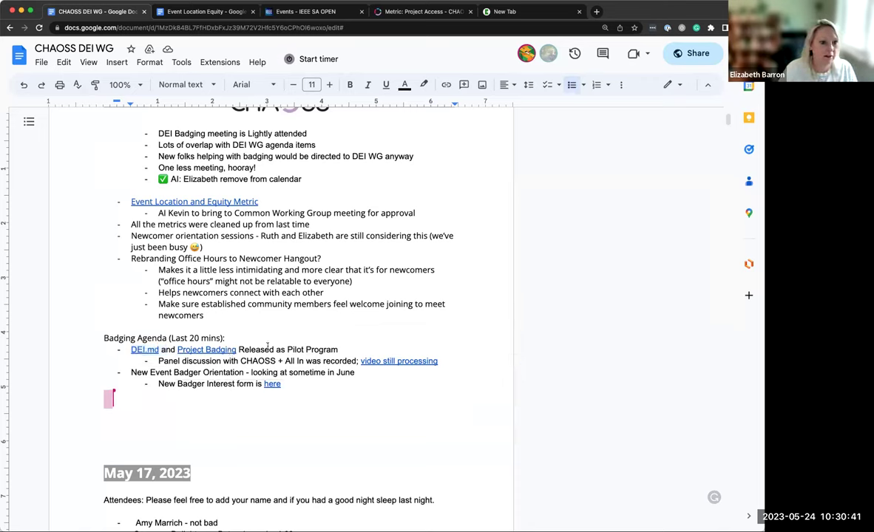
left_click(239, 350)
type("with All In")
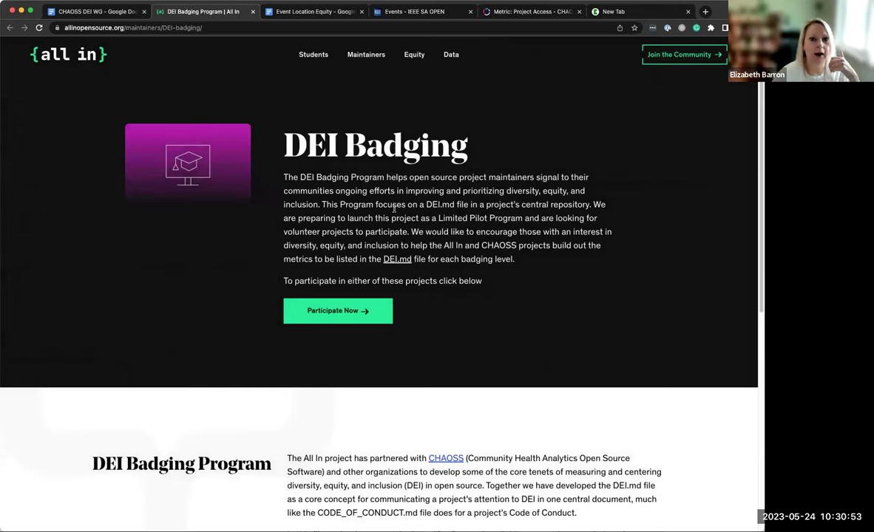
Review the All In DEI Badging page and highlight the Limited Pilot Program volunteering option in the Project Badging Interest Form.
scroll(393, 205, "down", 2)
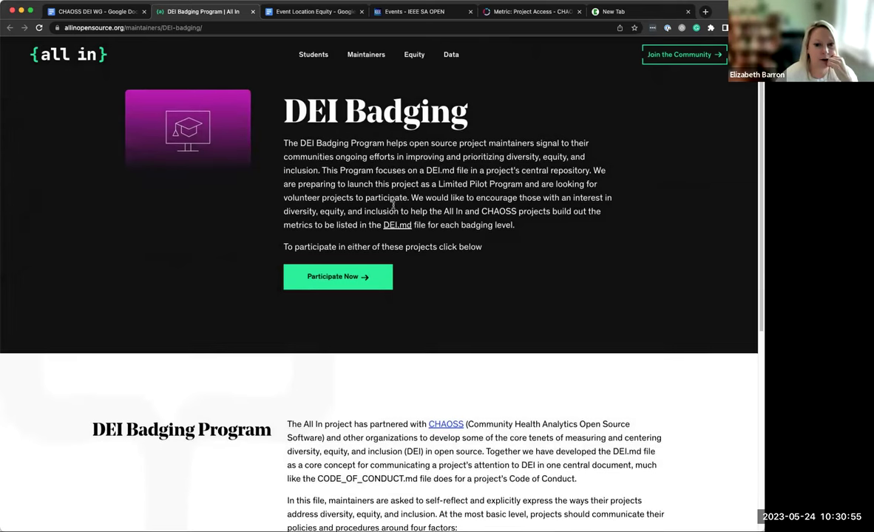
scroll(393, 205, "down", 5)
scroll(393, 205, "up", 6)
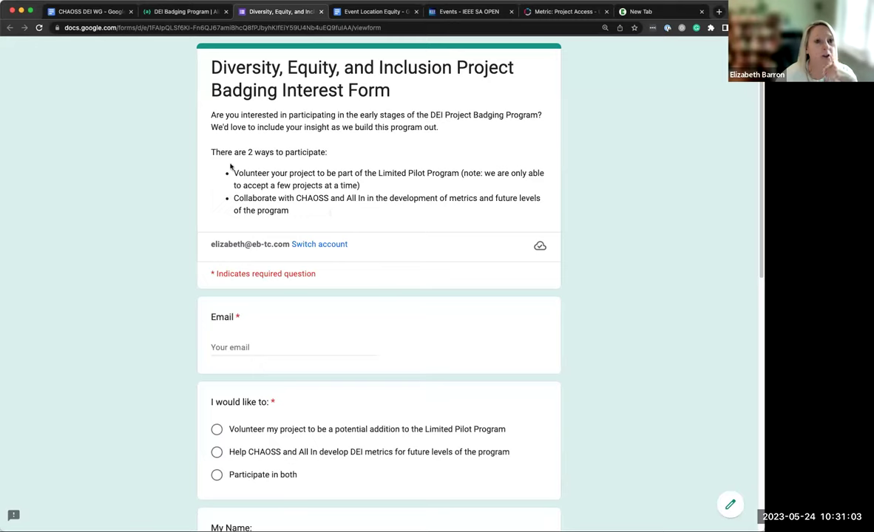
left_click_drag(234, 173, 459, 177)
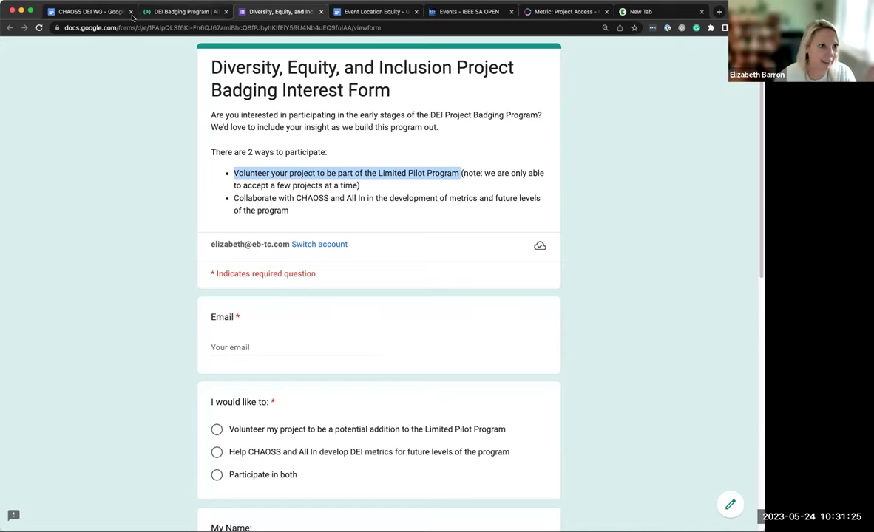
Return to the CHAOSS DEI WG notes and check the linked recording of the CHAOSS + All In panel discussion.
left_click(90, 12)
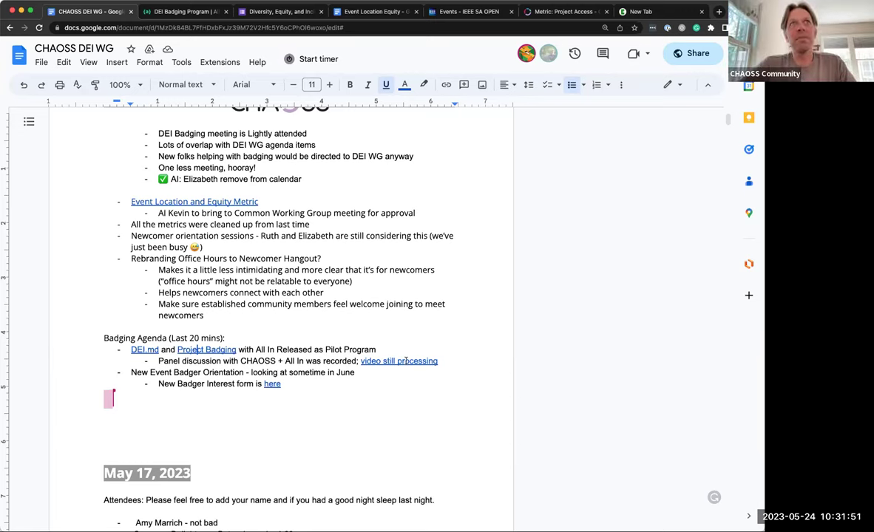
left_click(405, 361)
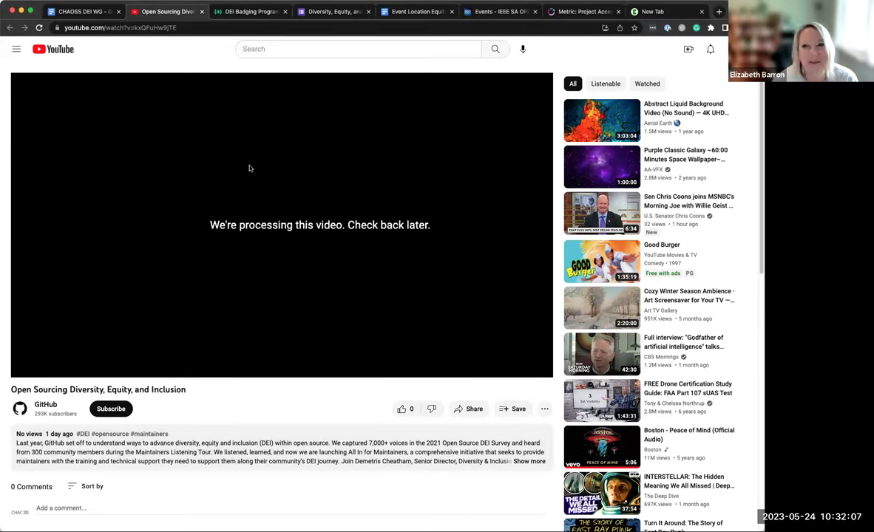
left_click(81, 11)
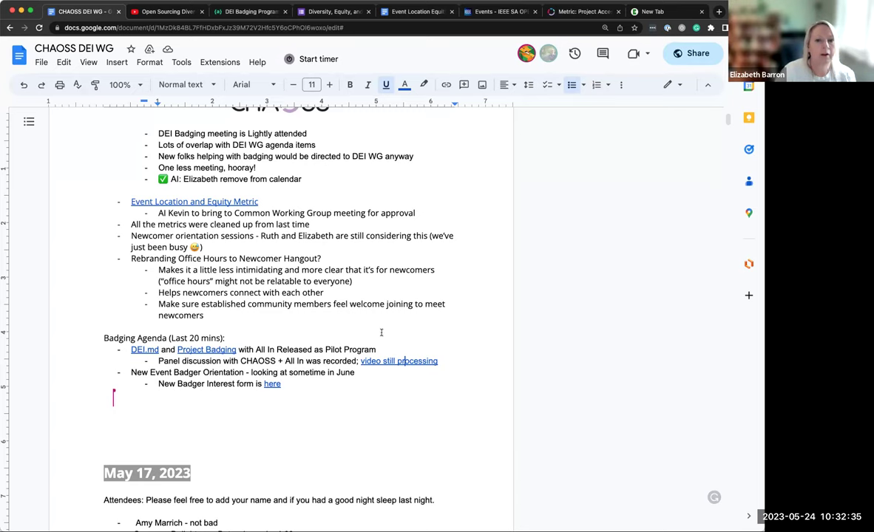
Below the panel discussion bullet, add an action item for Communications and a member: "make sure to post to Linked in and socials".
left_click(441, 361)
key("Return")
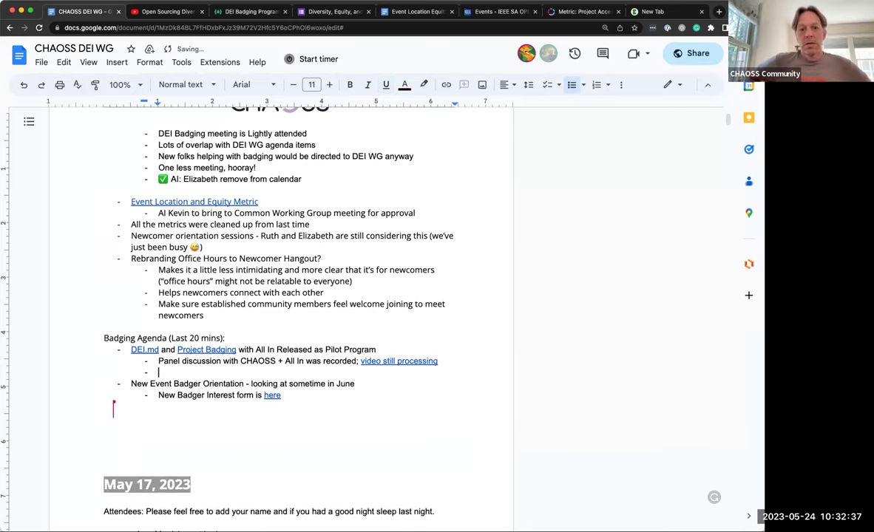
type("AI ")
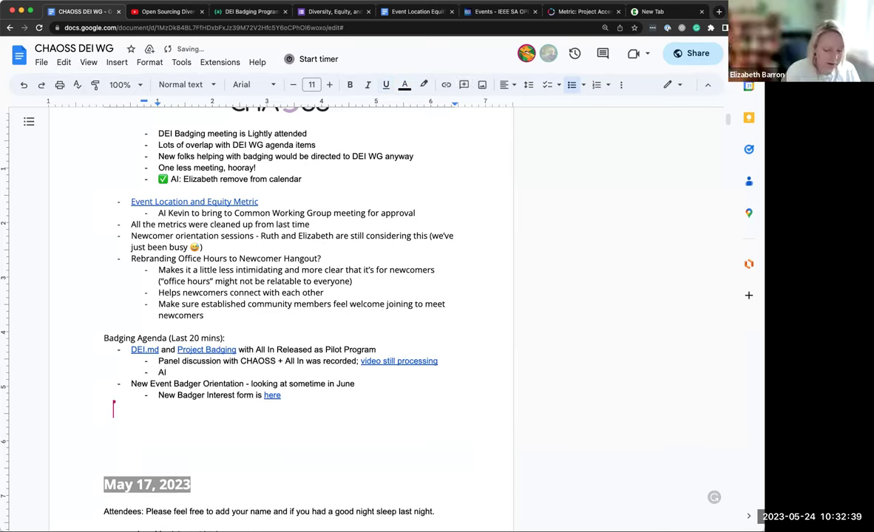
type("Communica")
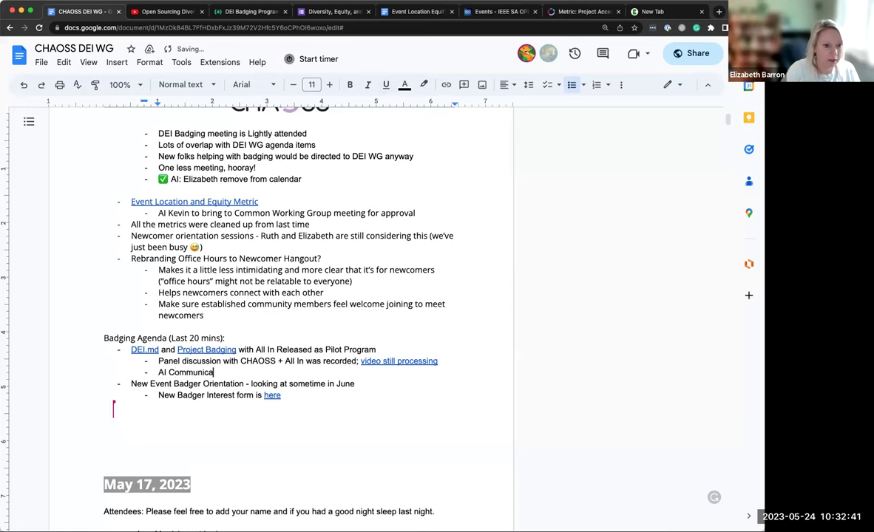
type("tions/Elizabeth ")
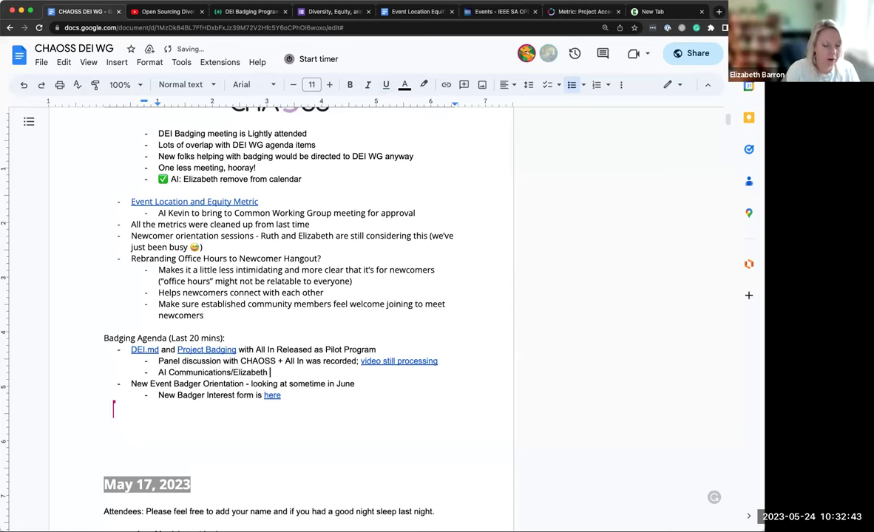
type("make sure to post to Linke")
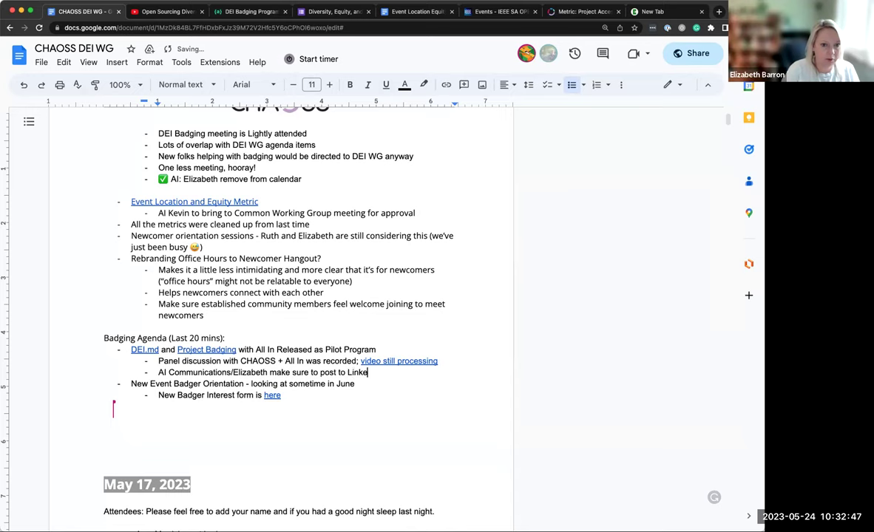
type("d in and socials")
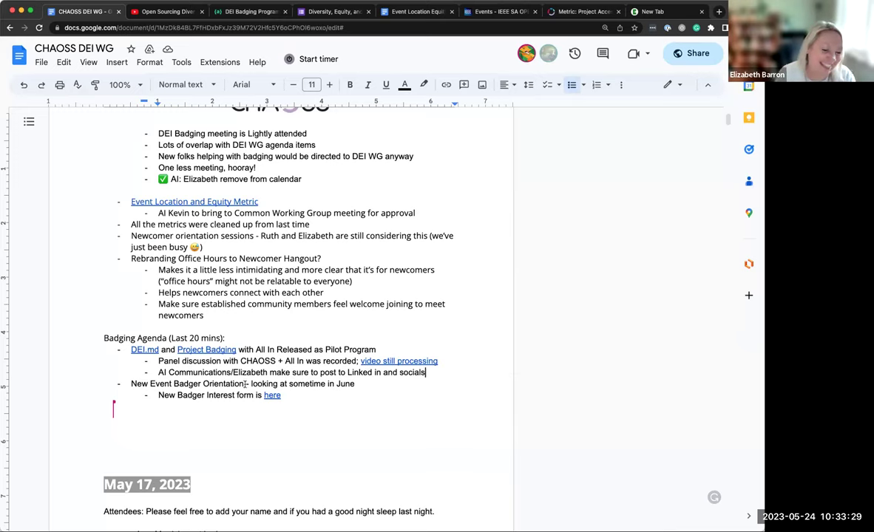
Highlight "New Event Badger Orientation" and its planned month in the Badging Agenda, and view the linked New Badger Interest form.
left_click(129, 384)
key("shift+Right")
key("shift+Right")
key("shift+Right")
key("shift+Right")
key("shift+Right")
key("shift+Right")
key("shift+Right")
key("shift+Right")
key("shift+Right")
key("shift+Right")
key("shift+Right")
key("shift+Right")
key("shift+Right")
key("shift+Right")
key("shift+Right")
key("shift+Right")
key("shift+Right")
key("shift+Right")
key("shift+Right")
key("shift+Right")
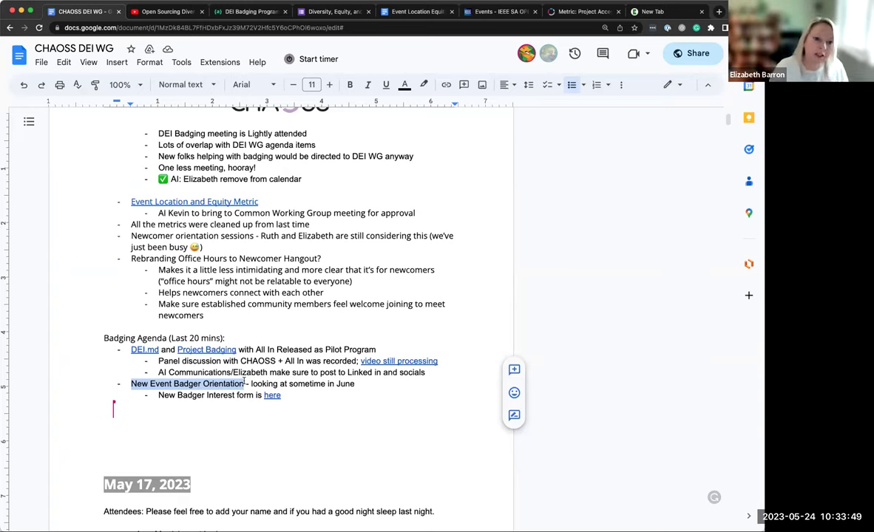
double_click(344, 383)
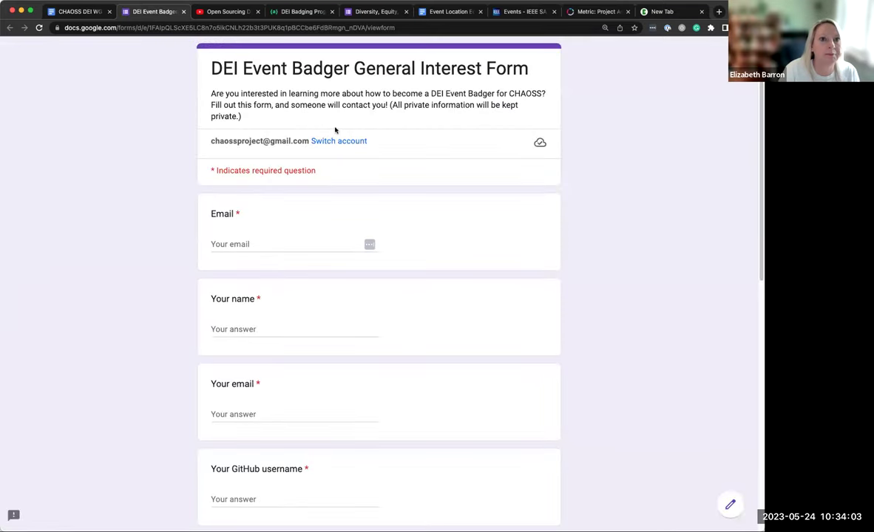
In the CHAOSS DEI WG notes, add "Post in #general and #newcomers" and "Put in newsletter, socials" as sub-bullets under the New Badger Interest form item.
left_click(78, 11)
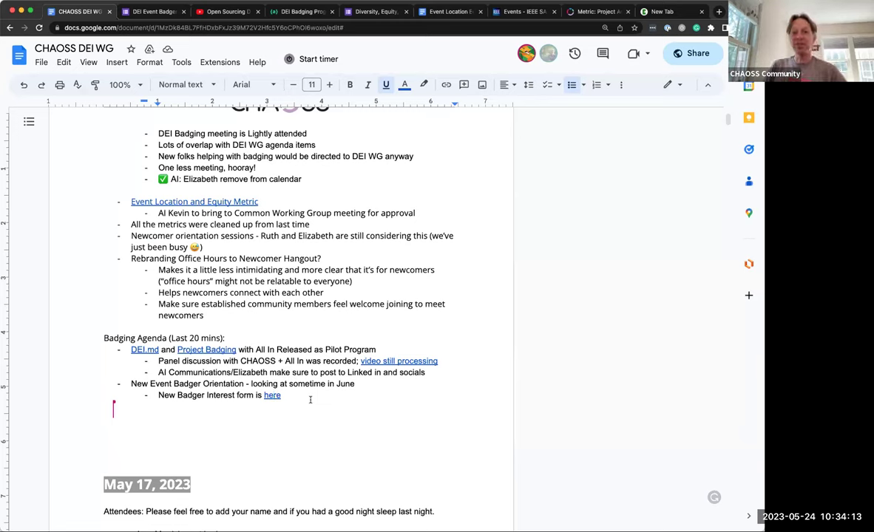
key("Return")
key("Tab")
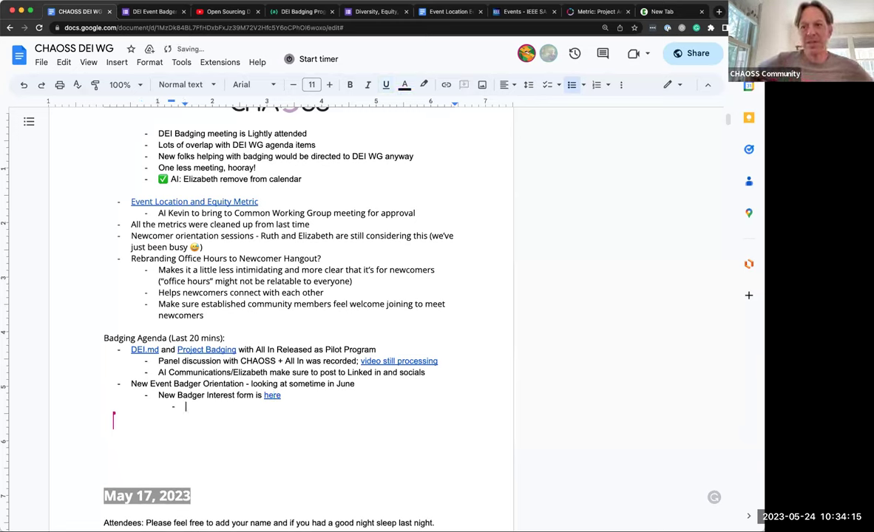
type("Post in general and #newcomers")
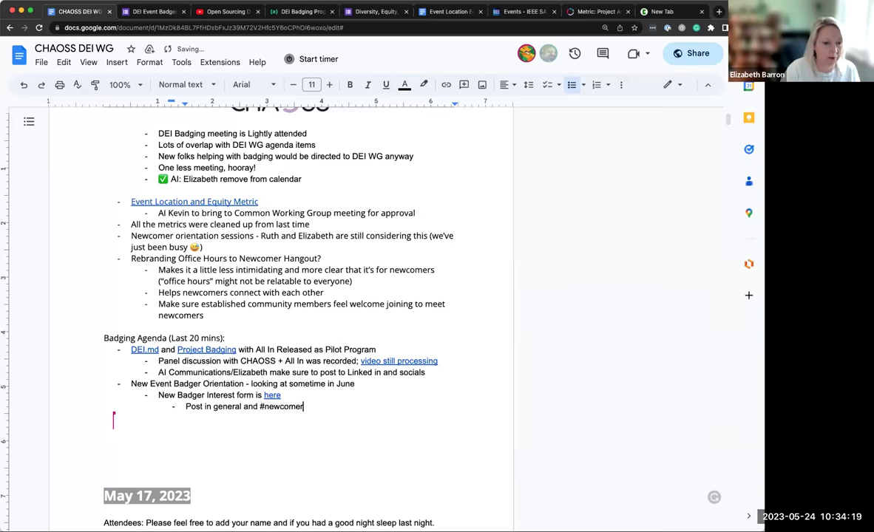
left_click(215, 407)
type("#")
left_click(323, 410)
key("Return")
type("Put in newsletter, socials")
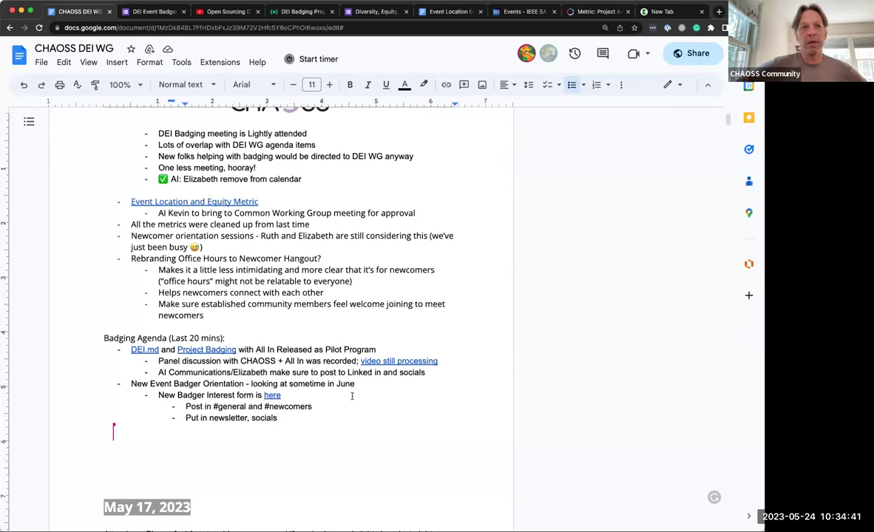
Find the Badging by CHAOSS organization on GitHub and view the open issues of its event-diversity-and-inclusion repository.
left_click(657, 14)
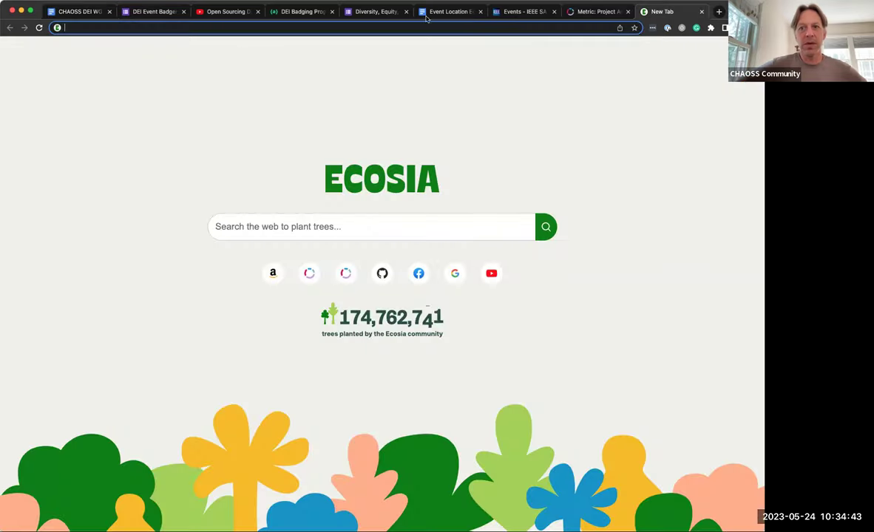
type("github")
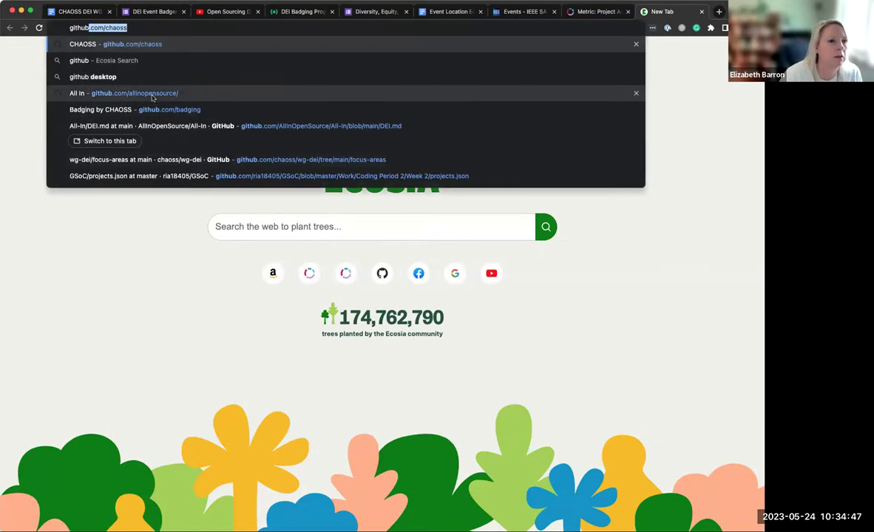
left_click(185, 109)
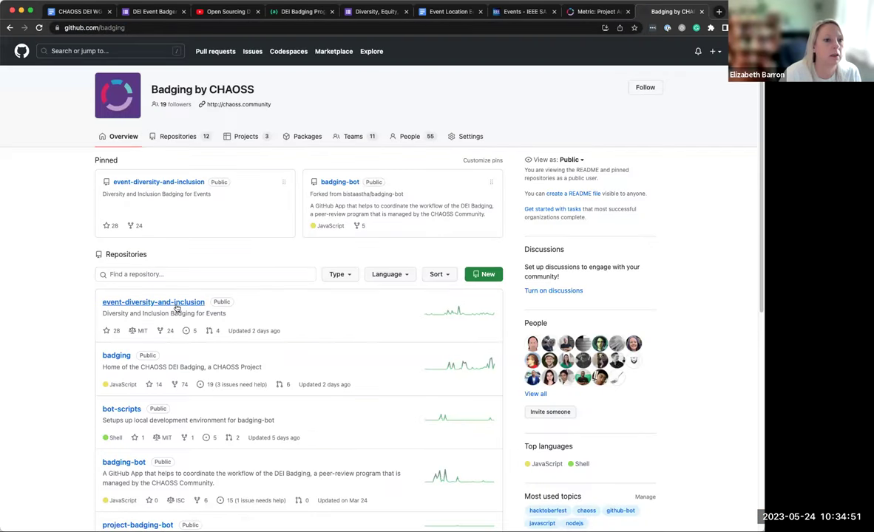
left_click(176, 306)
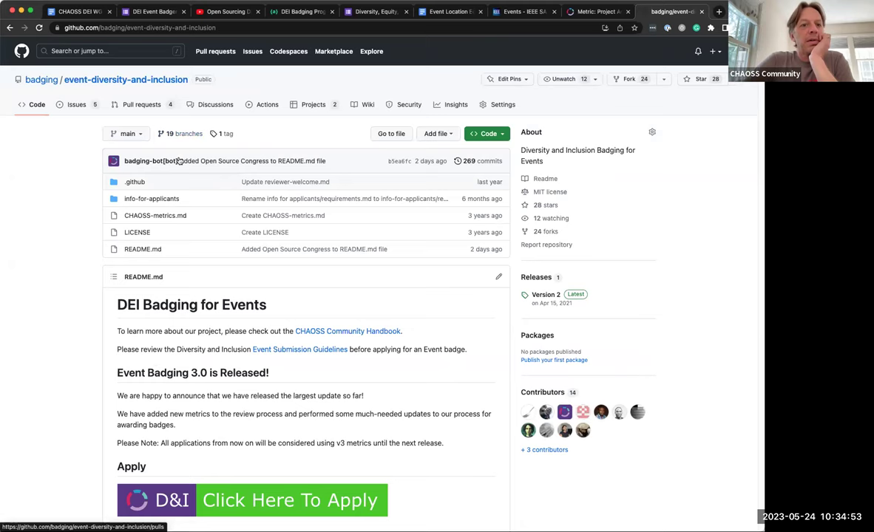
left_click(72, 107)
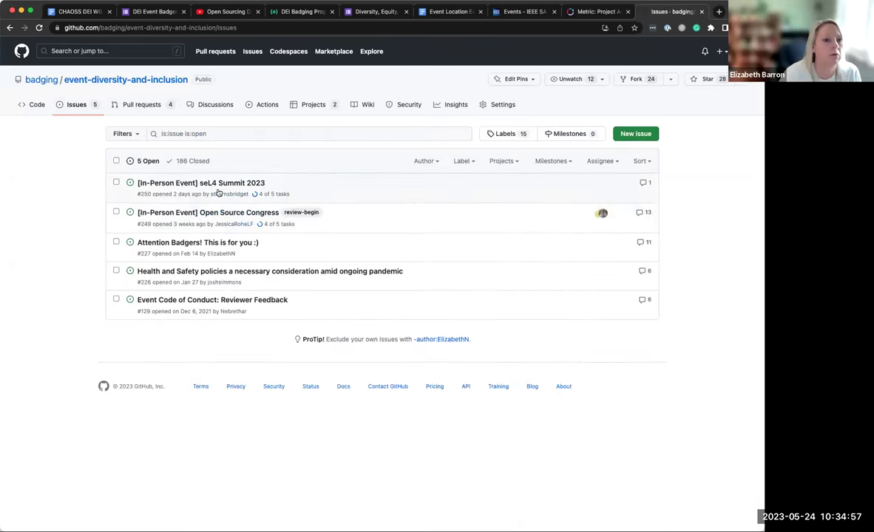
Review the seL4 Summit 2023 in-person event submission issue.
mouse_move(219, 185)
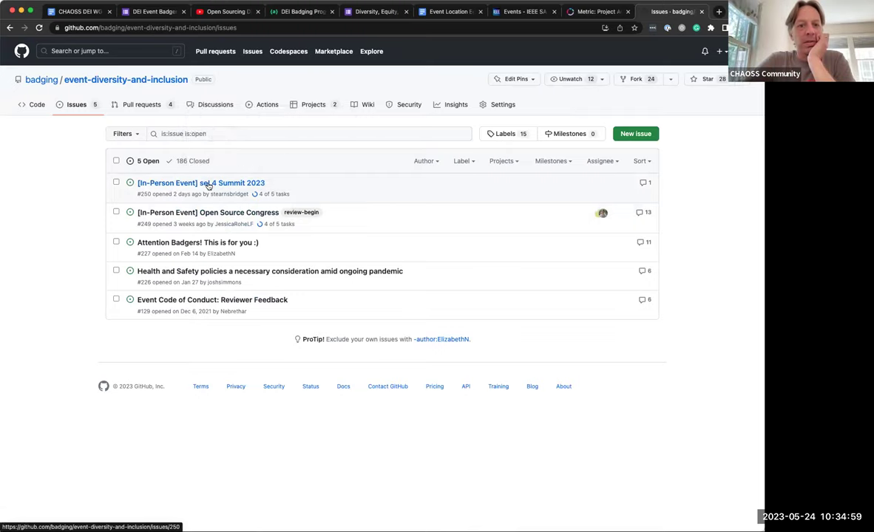
left_click(216, 185)
scroll(311, 281, "down", 20)
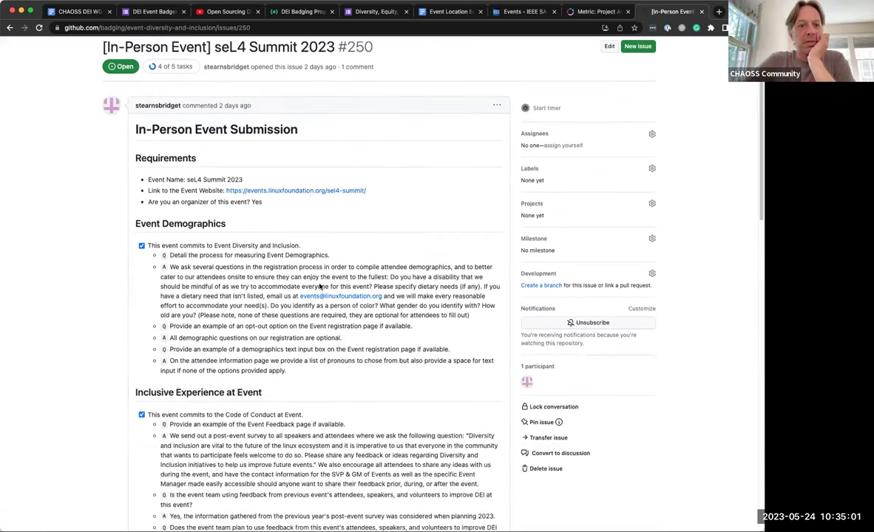
scroll(320, 287, "up", 20)
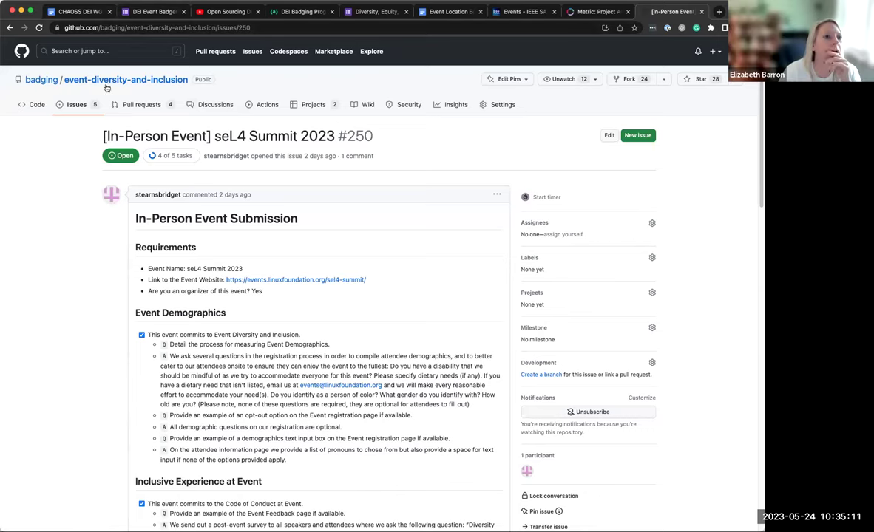
Return to the issue list and read through the Open Source Congress in-person event submission, including its Diversity Access Tickets and Family Friendliness sections.
left_click(77, 104)
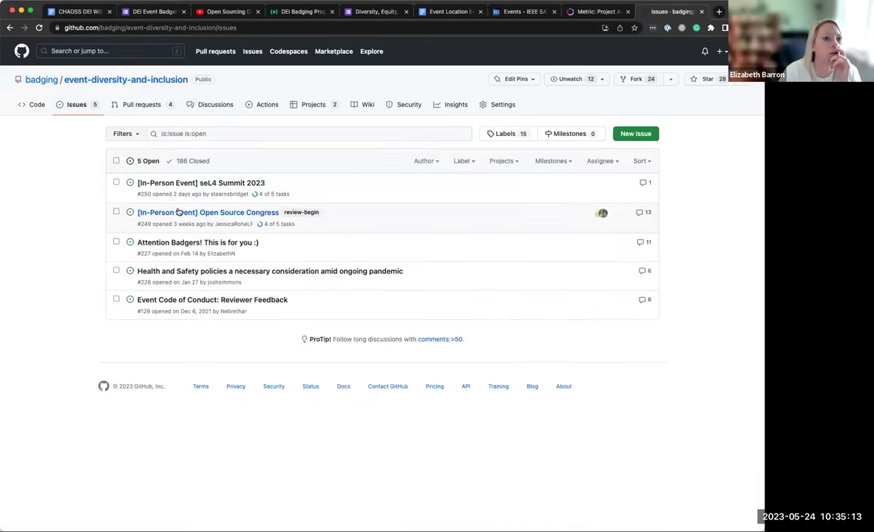
left_click(222, 213)
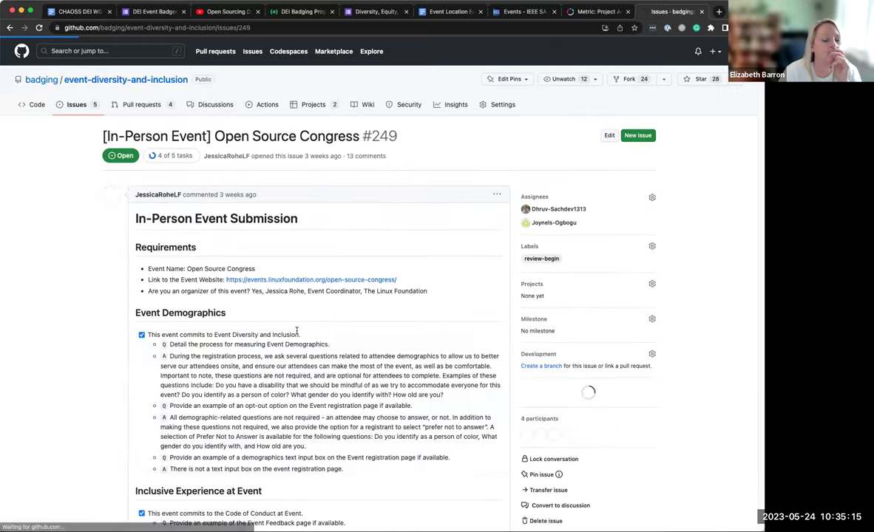
scroll(296, 333, "down", 15)
scroll(297, 332, "down", 20)
scroll(297, 332, "up", 20)
scroll(297, 332, "down", 20)
scroll(296, 332, "down", 9)
scroll(297, 332, "up", 12)
scroll(297, 332, "down", 13)
scroll(65, 29, "up", 1)
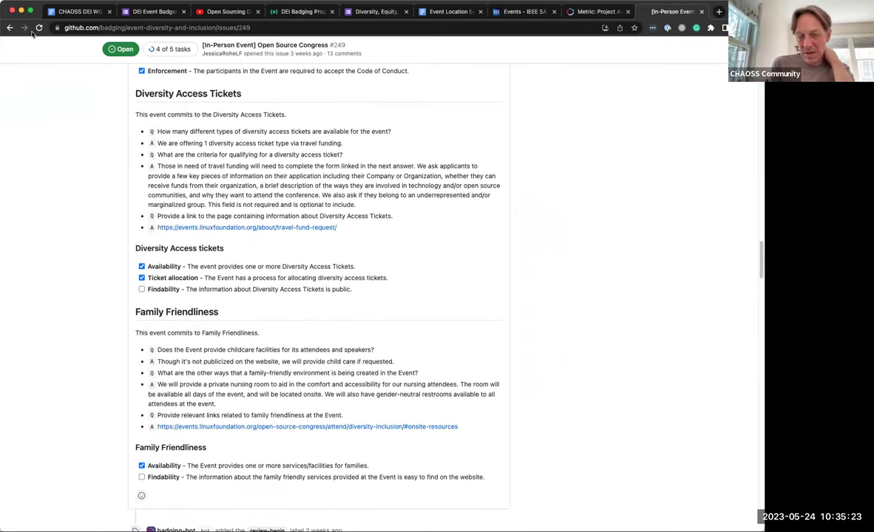
In the CHAOSS DEI WG notes, add a top-level Badging Agenda action item assigning a member to "check badging github".
left_click(77, 12)
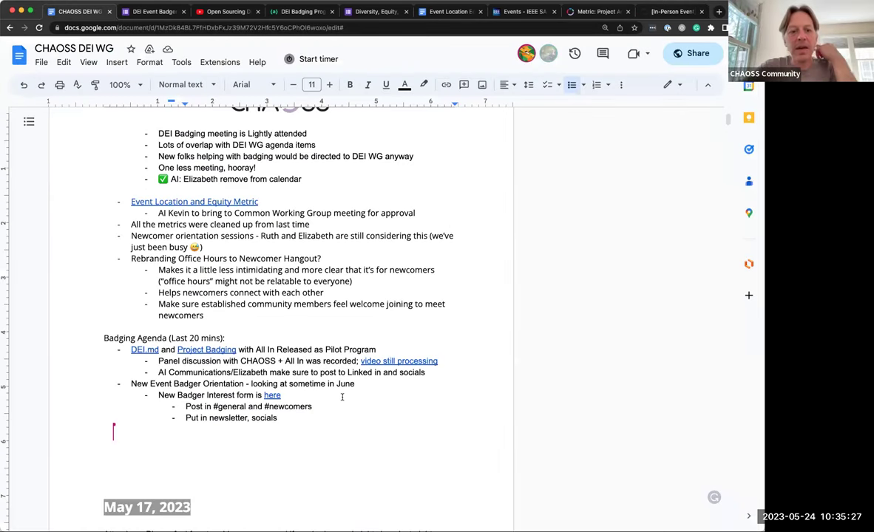
key("Return")
key("Return")
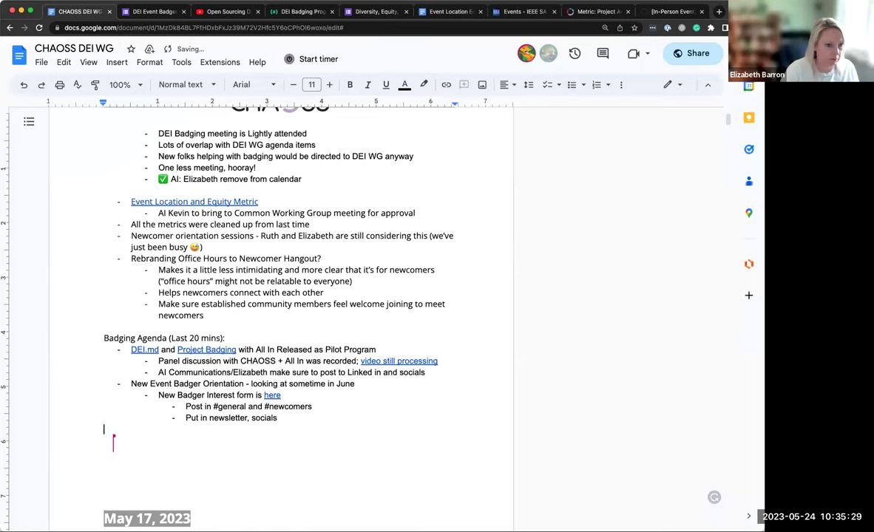
key("ctrl+z")
key("shift+Tab")
key("shift+Tab")
type("AI Elizabeth")
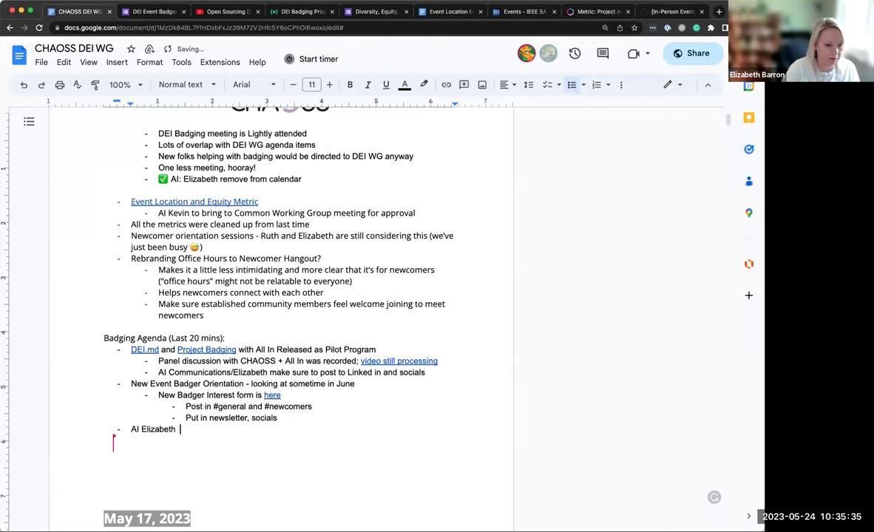
type(" - check badging ")
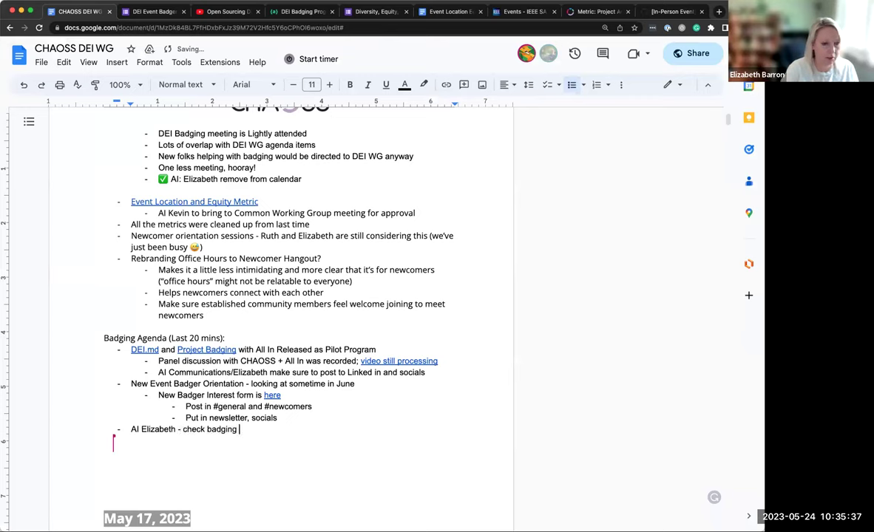
type("github")
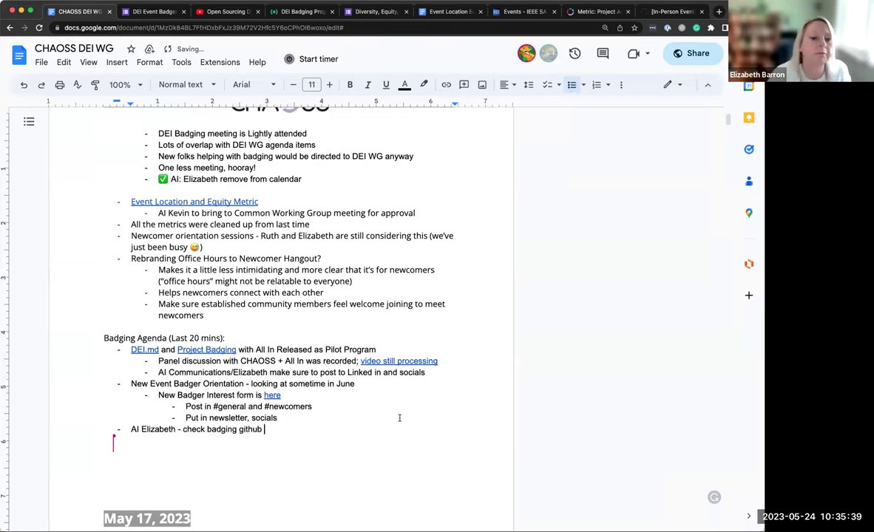
key("Down")
key("Down")
key("Down")
key("Down")
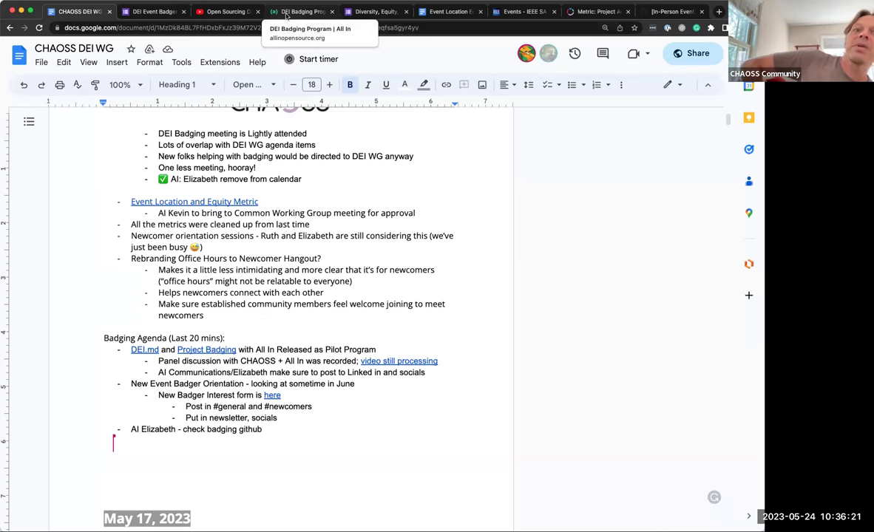
Look over All In's DEI Badging page, its participation form and the All In for Students page.
left_click(287, 13)
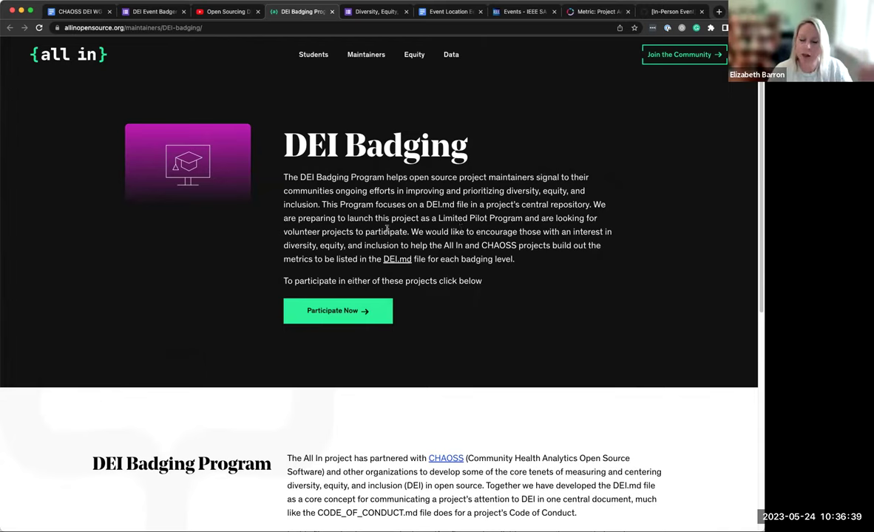
left_click(343, 311)
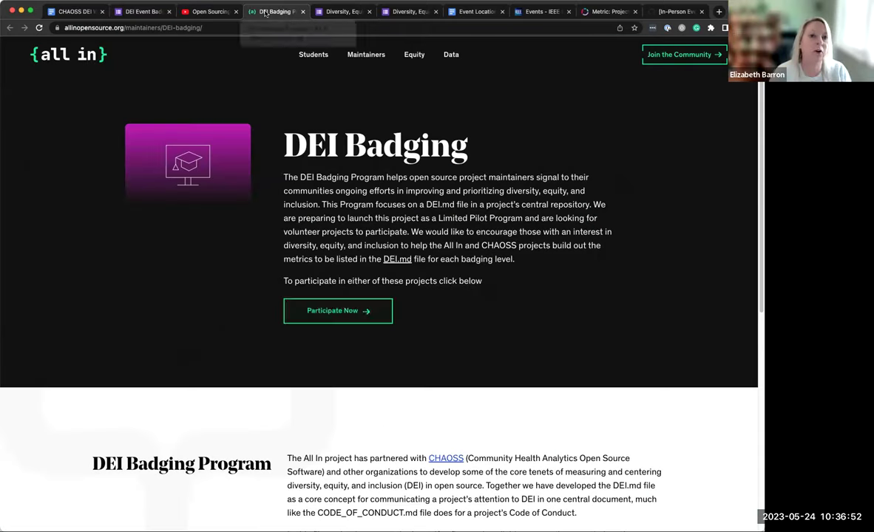
left_click(280, 12)
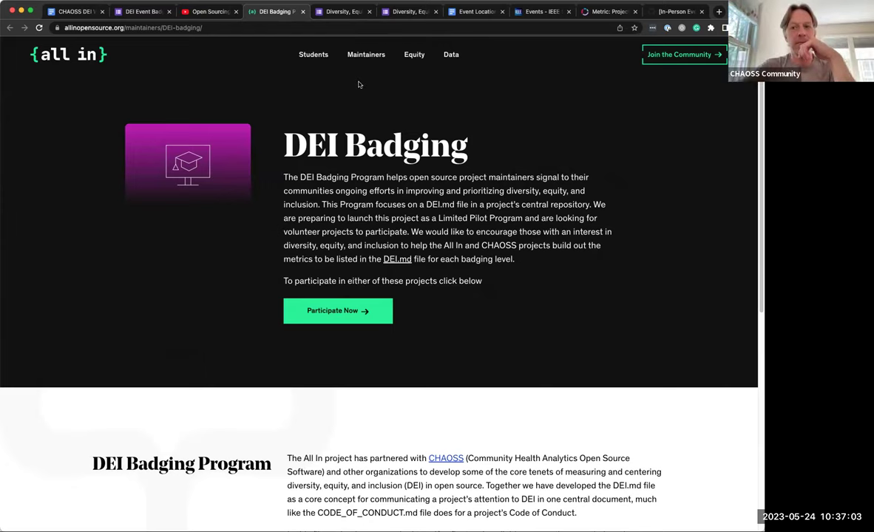
left_click(313, 54)
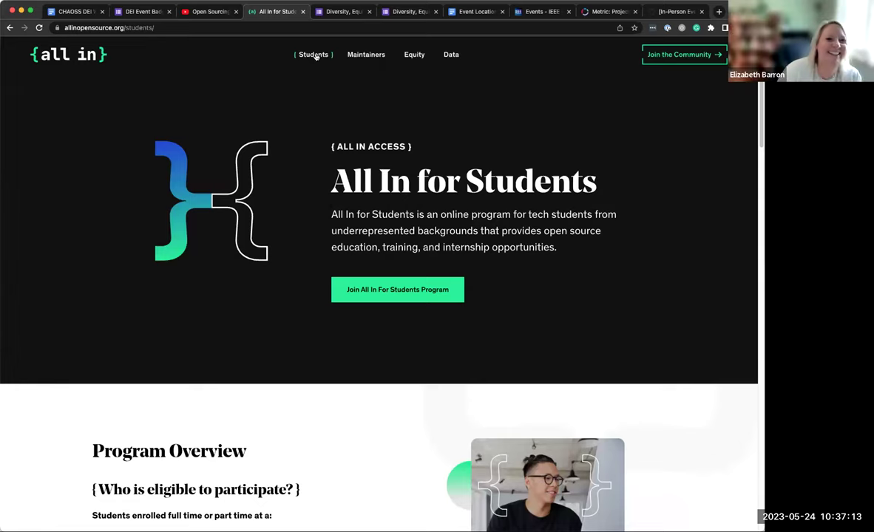
mouse_move(341, 54)
left_click(390, 169)
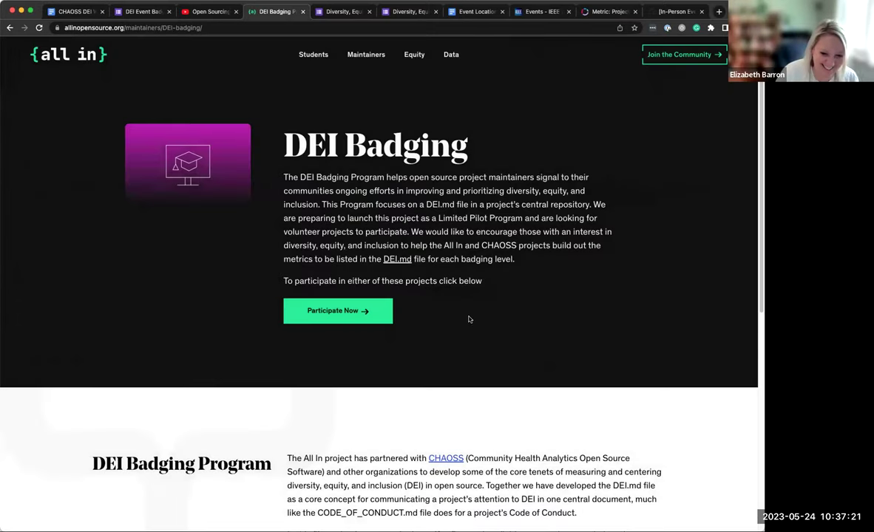
mouse_move(360, 61)
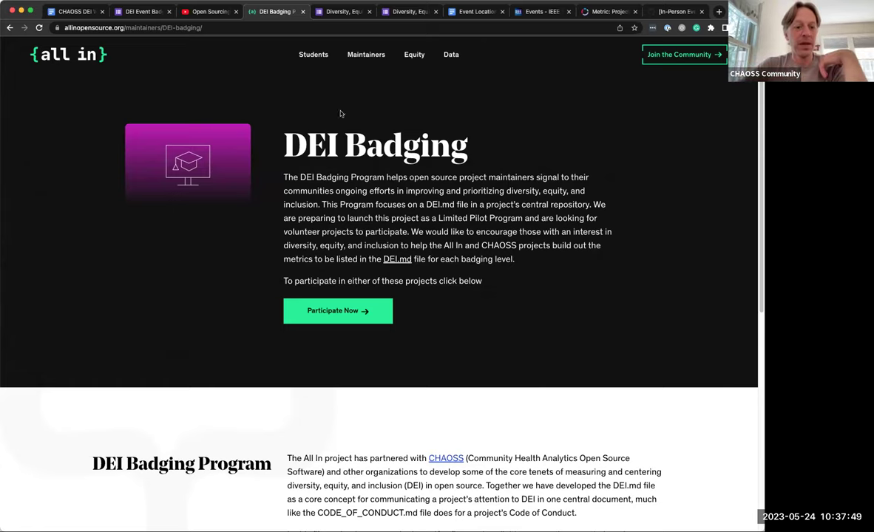
Back in the CHAOSS DEI WG notes, add the Badging Agenda bullet "How can we bring more foundations or orgs into event badging?".
left_click(59, 13)
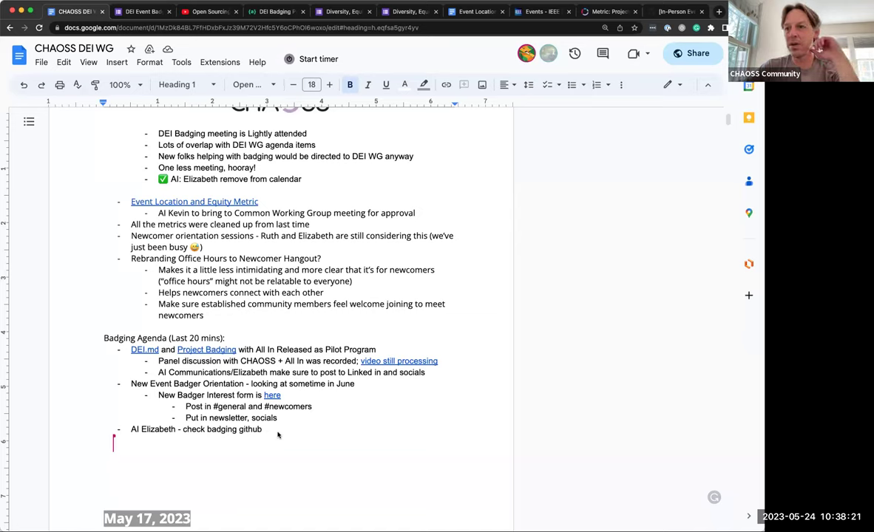
left_click(298, 426)
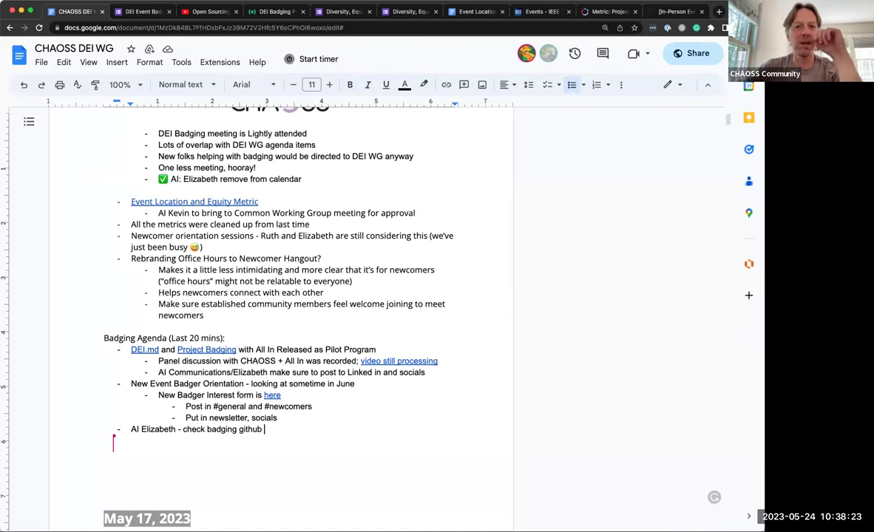
key("Return")
type("How ca")
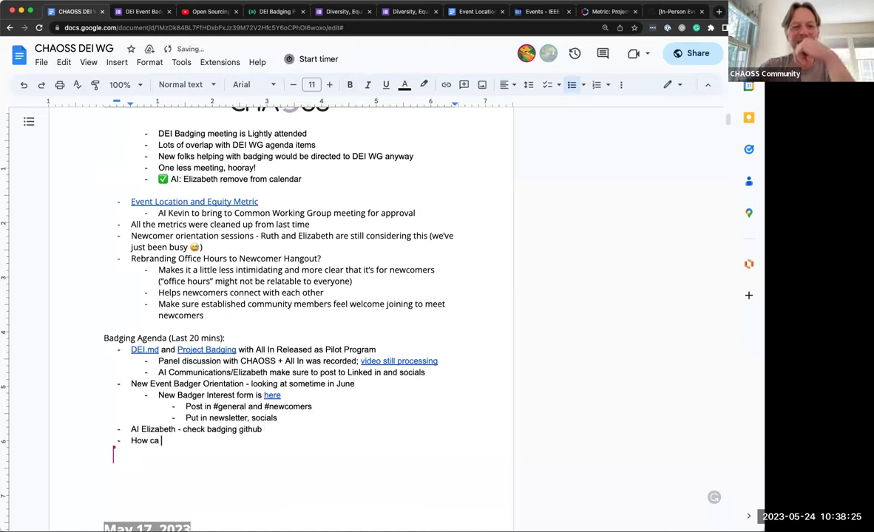
type("n we bring more foundations or orgs into event badging?")
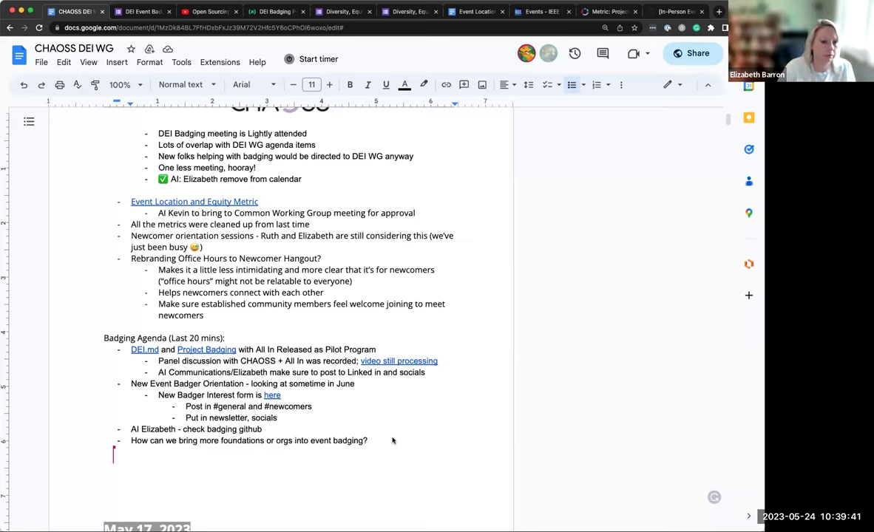
Add the sub-bullet "Outreach is kind of stuck" under the question about bringing foundations or orgs into event badging.
key("Return")
key("Tab")
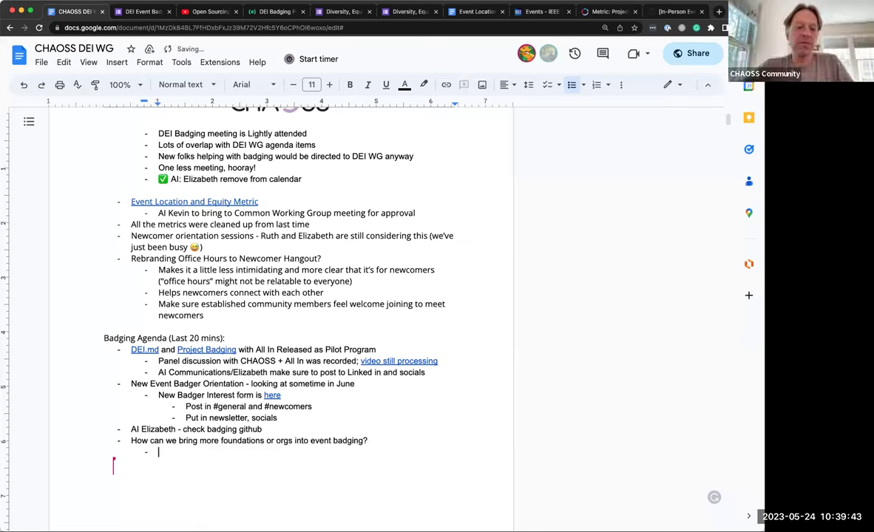
type("Outreach is ")
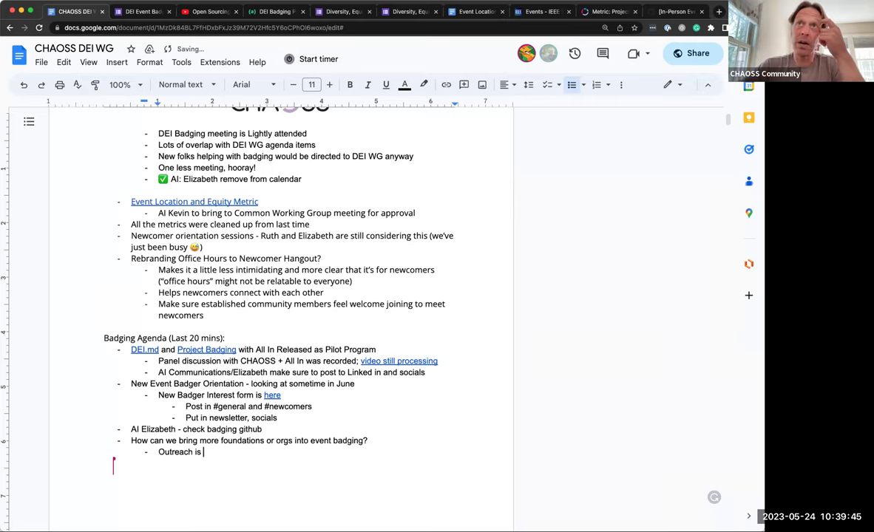
type("kindo f")
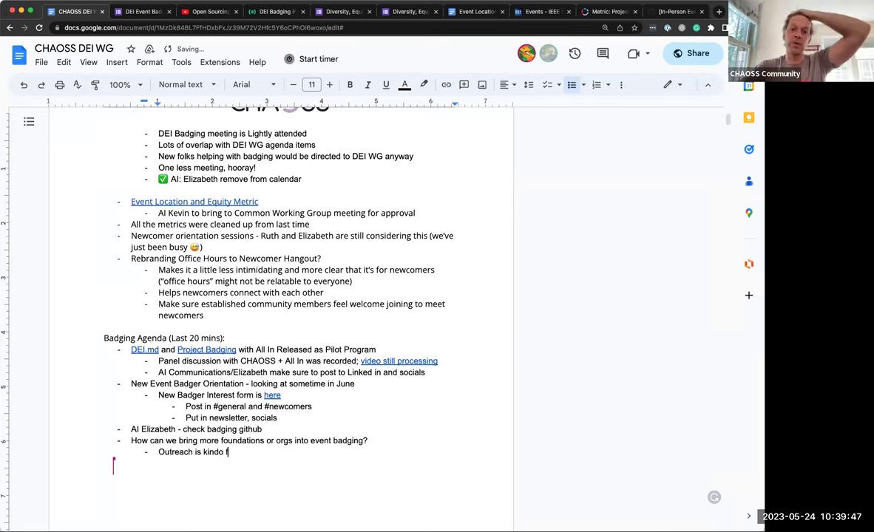
key("BackSpace")
key("BackSpace")
key("BackSpace")
type("tuck")
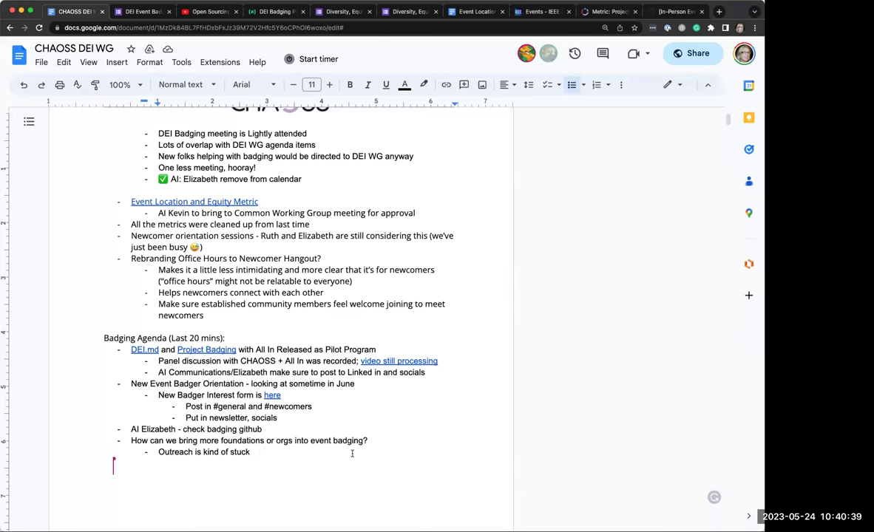
Below the outreach note, add sub-bullets "Maybe more talks at their kind of conferences?" and "More education and meeting them where they are?".
key("Return")
type("Maybe more ")
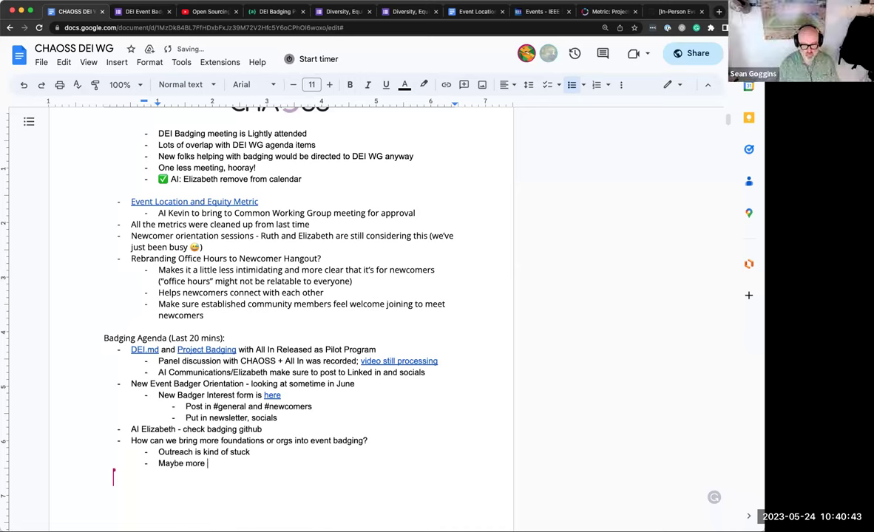
type("talks at ")
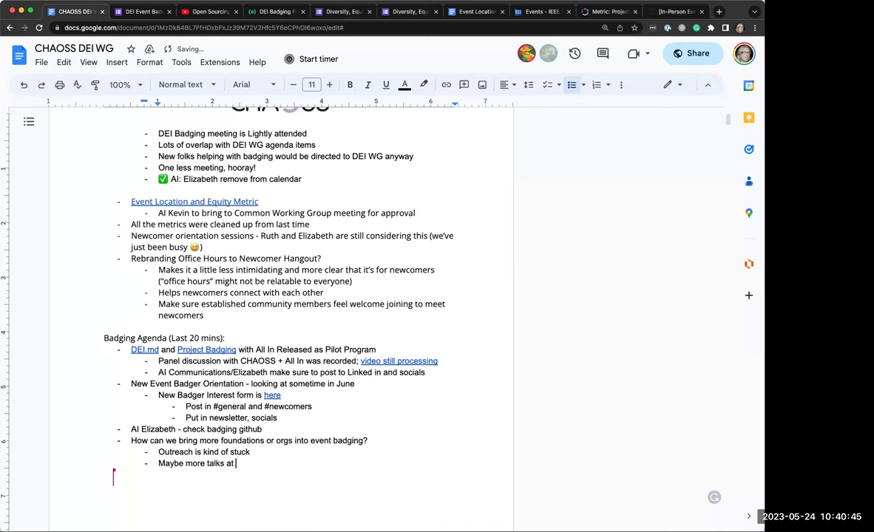
type("their kind of conferences?")
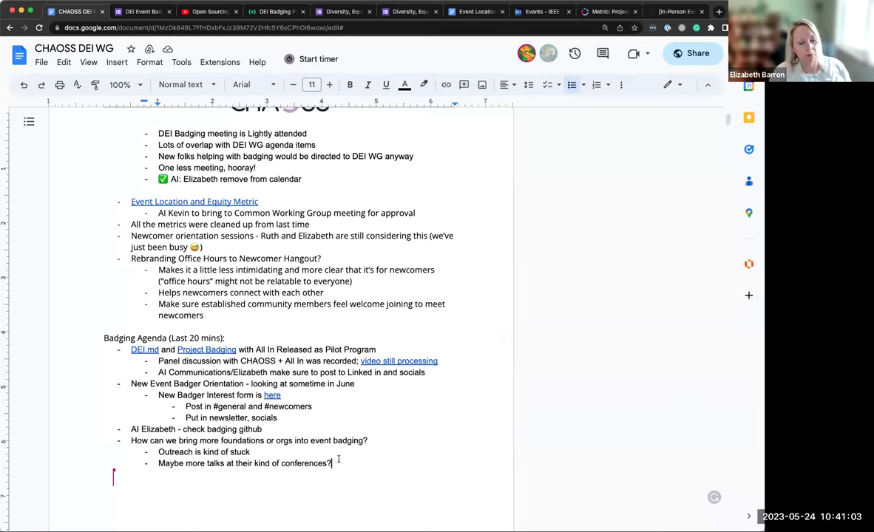
key("Return")
type("More education and meeting them where they are?")
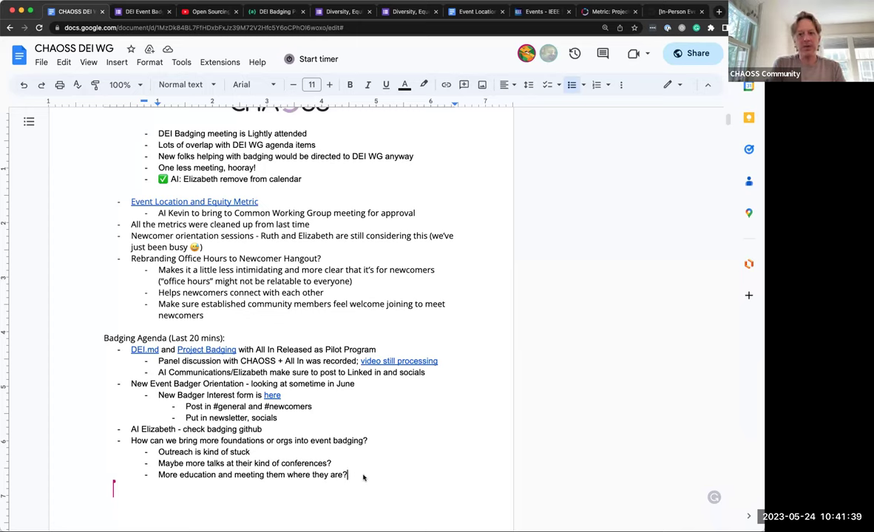
Append "ASF / Numfocus / Eclipse conferences?" to the sub-bullet about giving more talks at their kind of conferences.
left_click(349, 463)
type("AS")
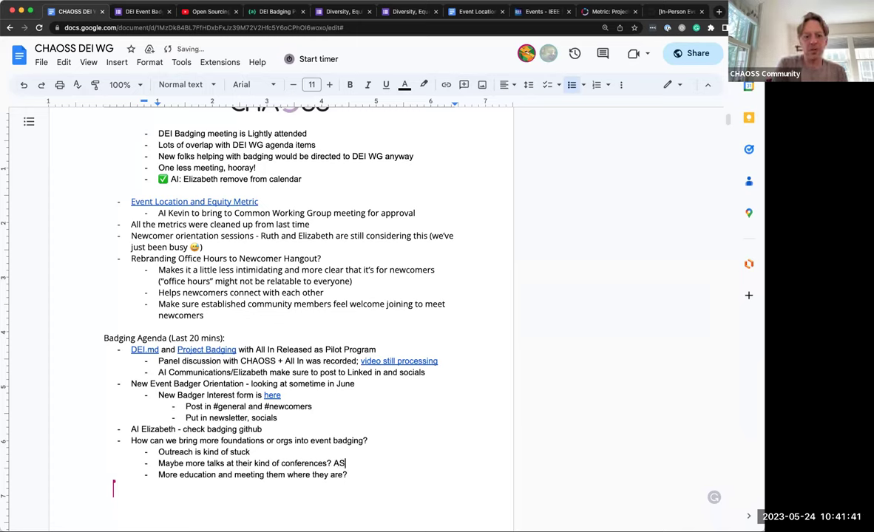
type("F conference")
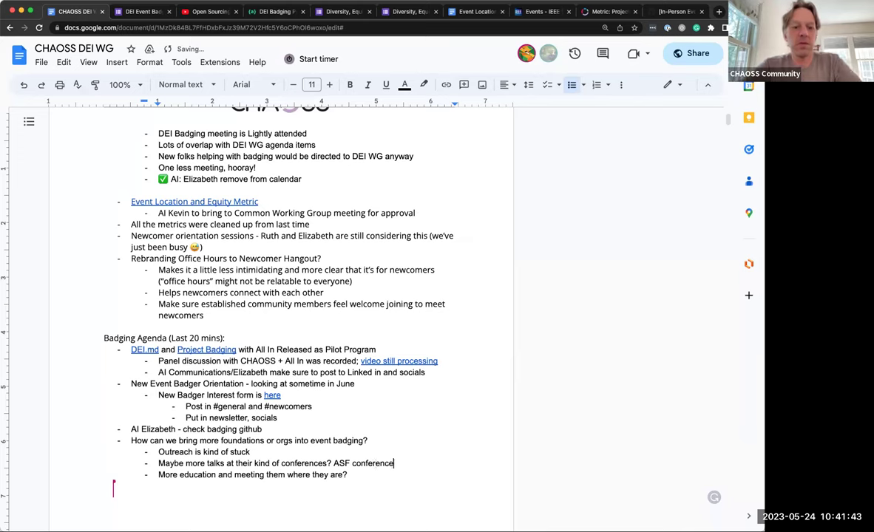
key("BackSpace")
key("BackSpace")
key("BackSpace")
key("BackSpace")
key("BackSpace")
key("BackSpace")
key("BackSpace")
key("BackSpace")
key("BackSpace")
key("BackSpace")
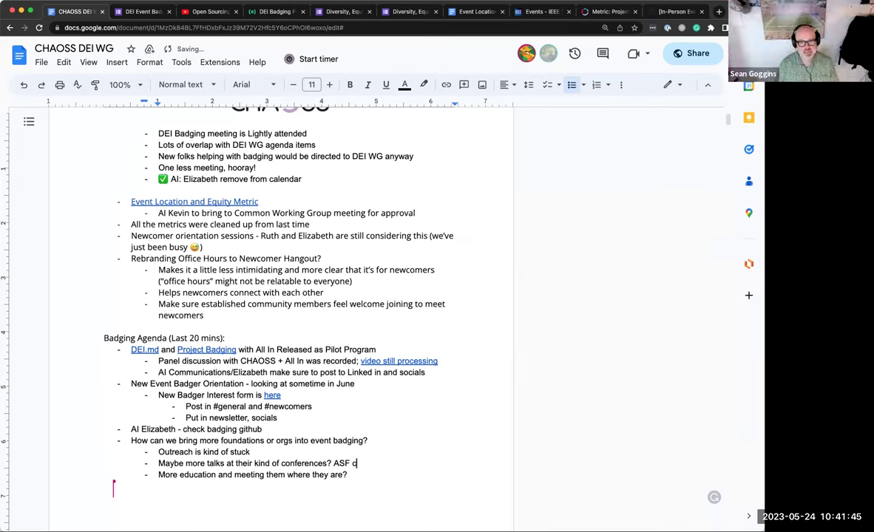
type("/ Numfocus/")
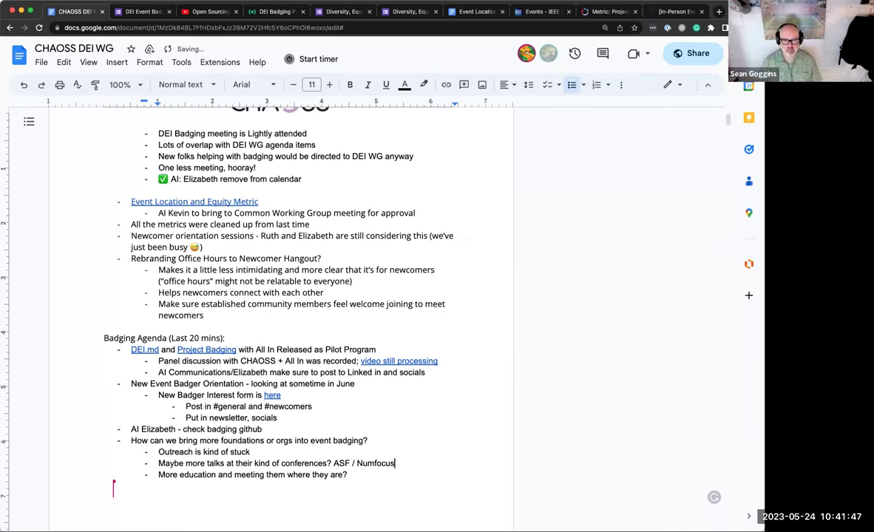
key("BackSpace")
key("BackSpace")
type("/ Ec")
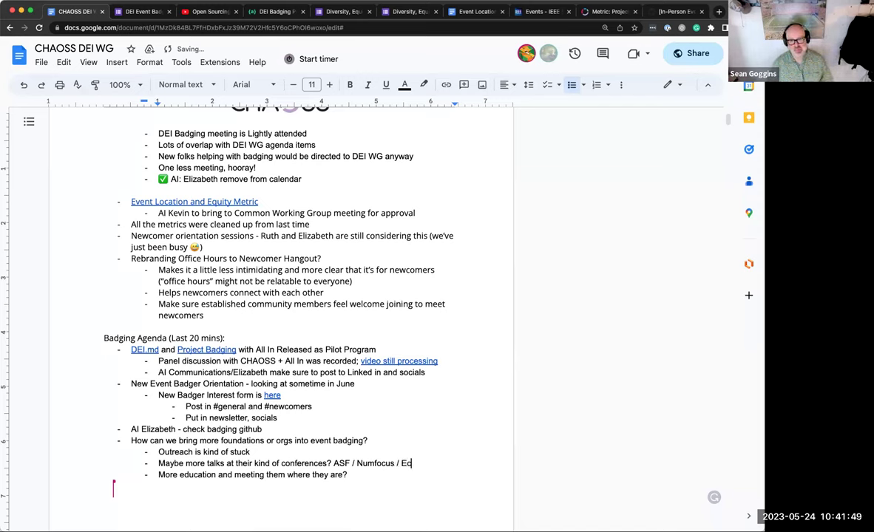
type("lipse ")
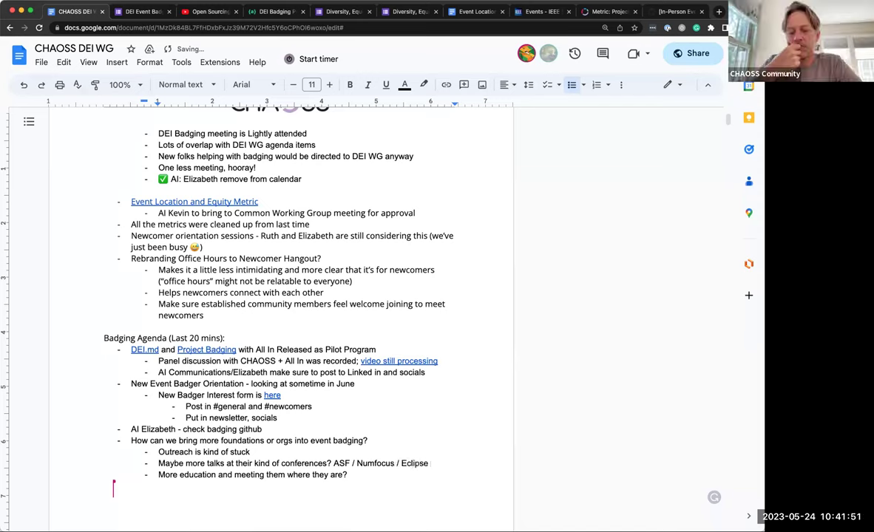
type("conferences?")
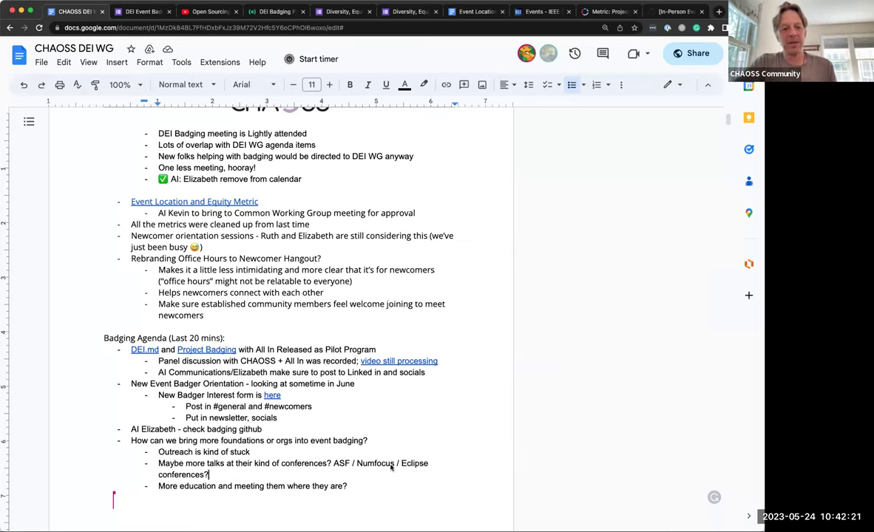
Below the education sub-bullet, add an action item (AI) with the assignee's first name and "- look at where the conferences are and move something forward".
left_click(350, 486)
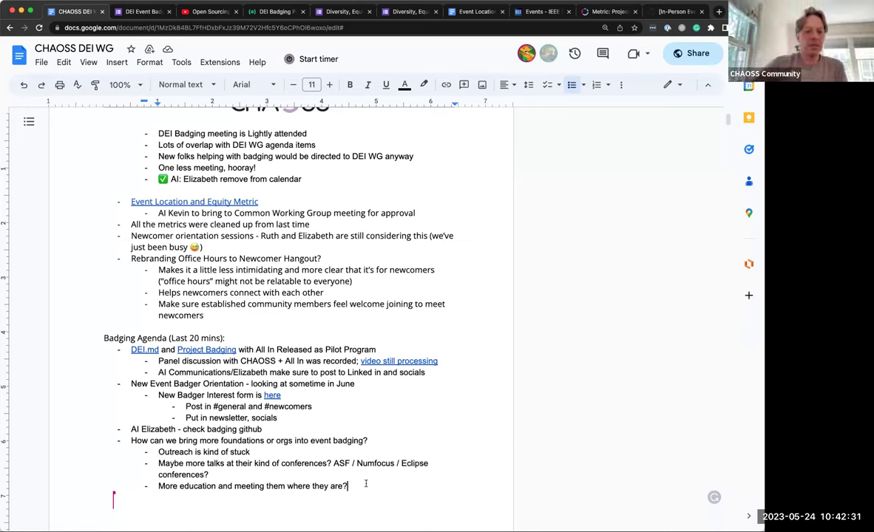
key("Return")
type("AI Matt - look at where the conferences are and move something forward")
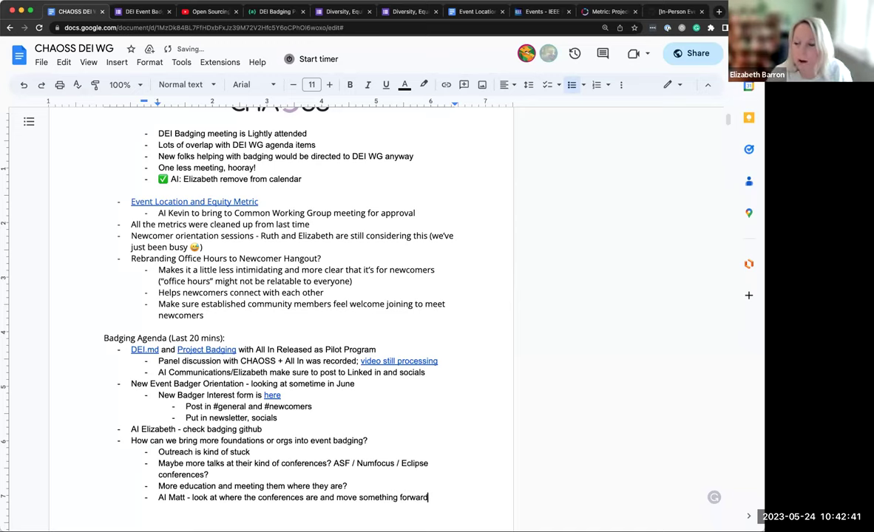